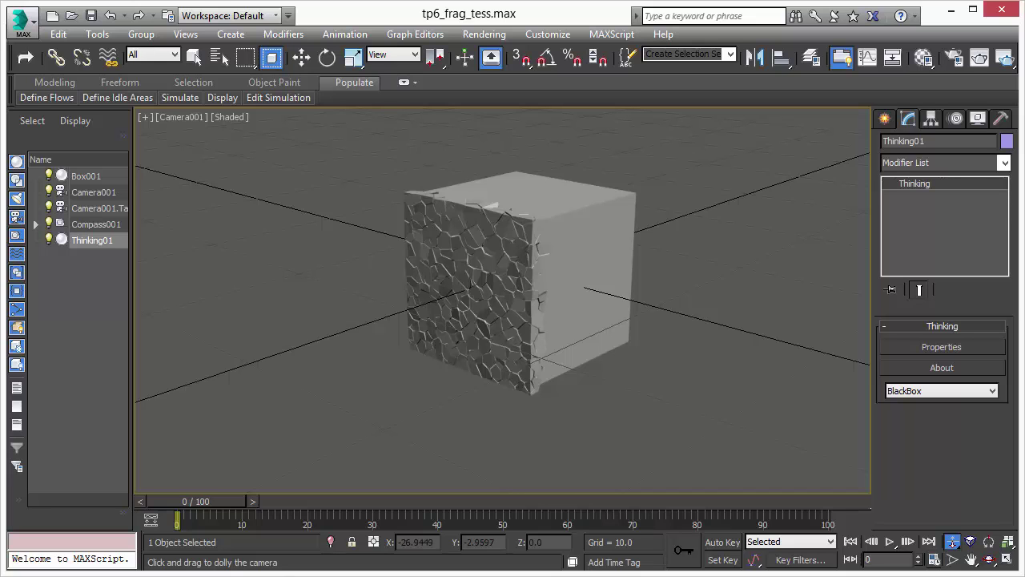
Step: Review the Thinking01 particle setup, covering the Std Shape operator, the volume fragmentation set, the Force strength and the BulletPhysics simulation set
drag(0, 42, 590, 26)
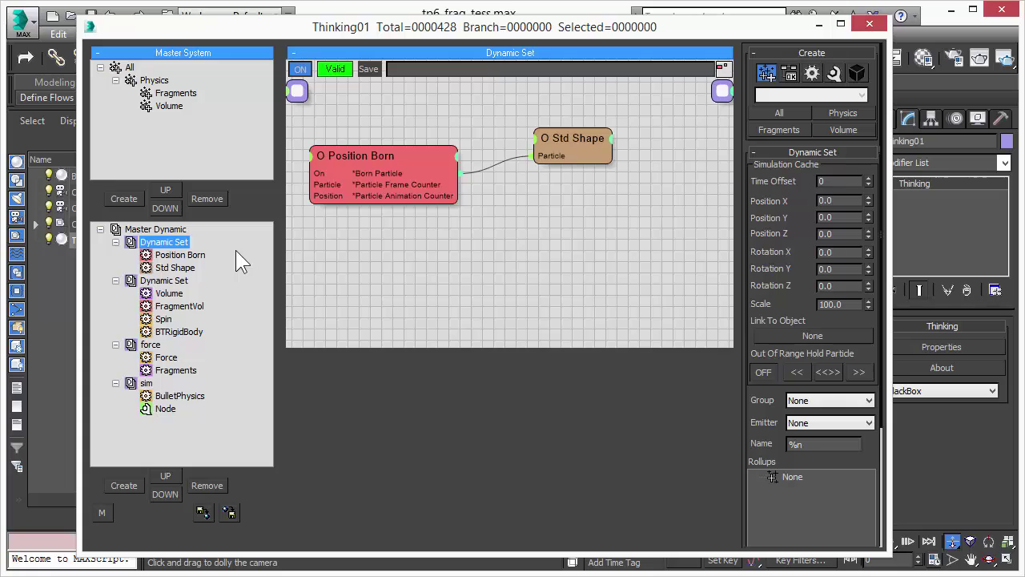
click(573, 137)
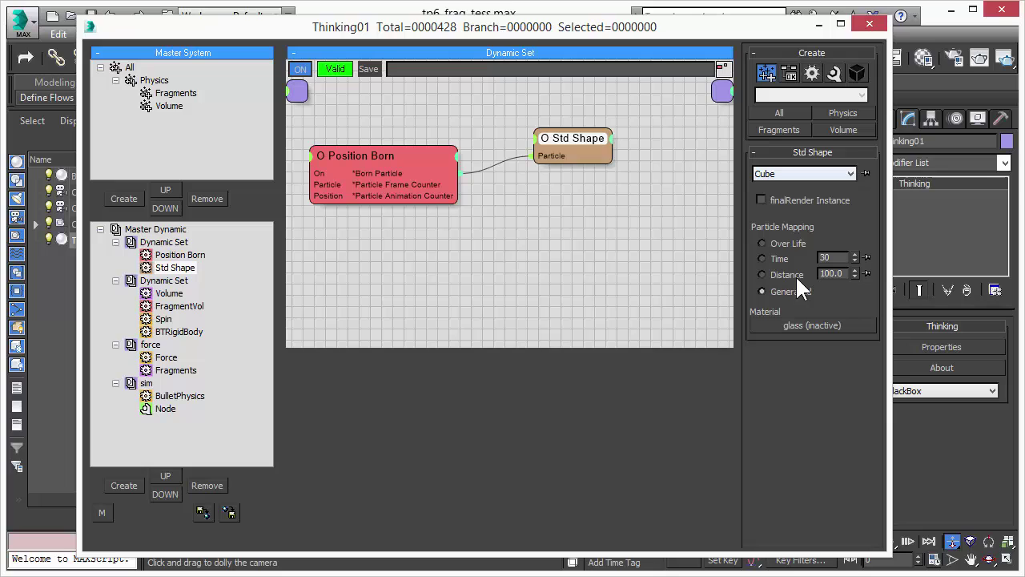
click(174, 283)
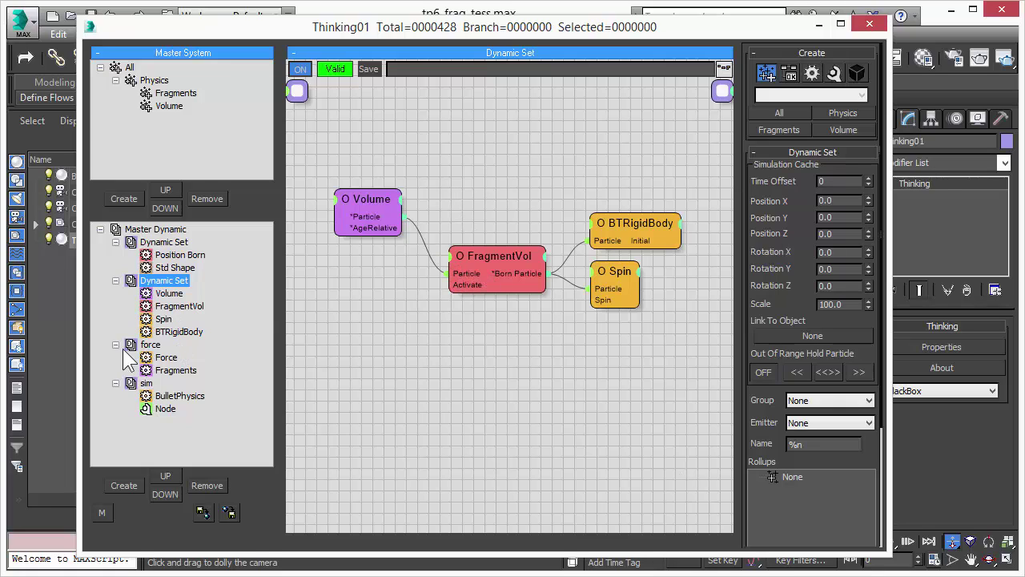
click(154, 344)
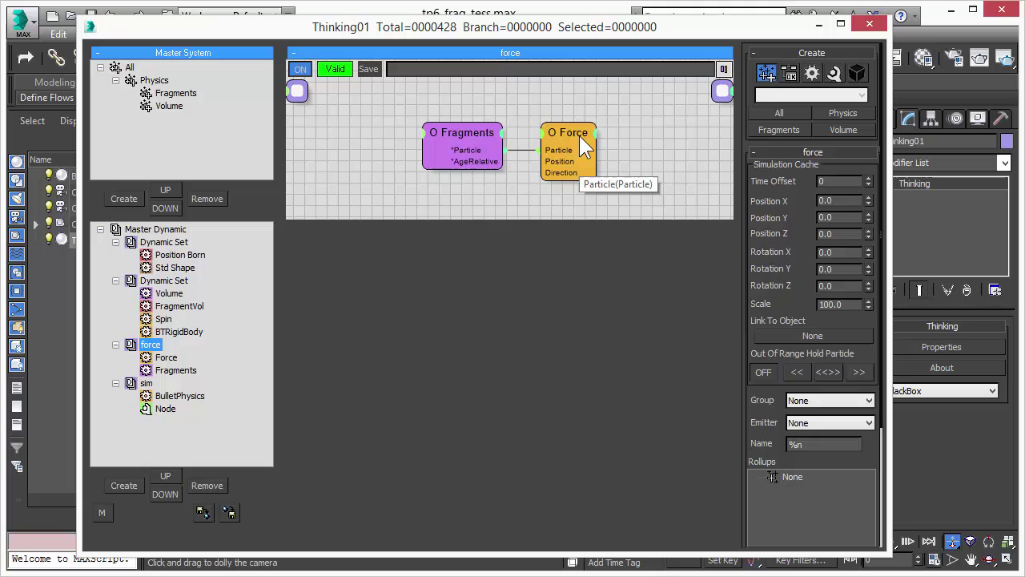
drag(579, 144, 583, 168)
drag(856, 169, 780, 162)
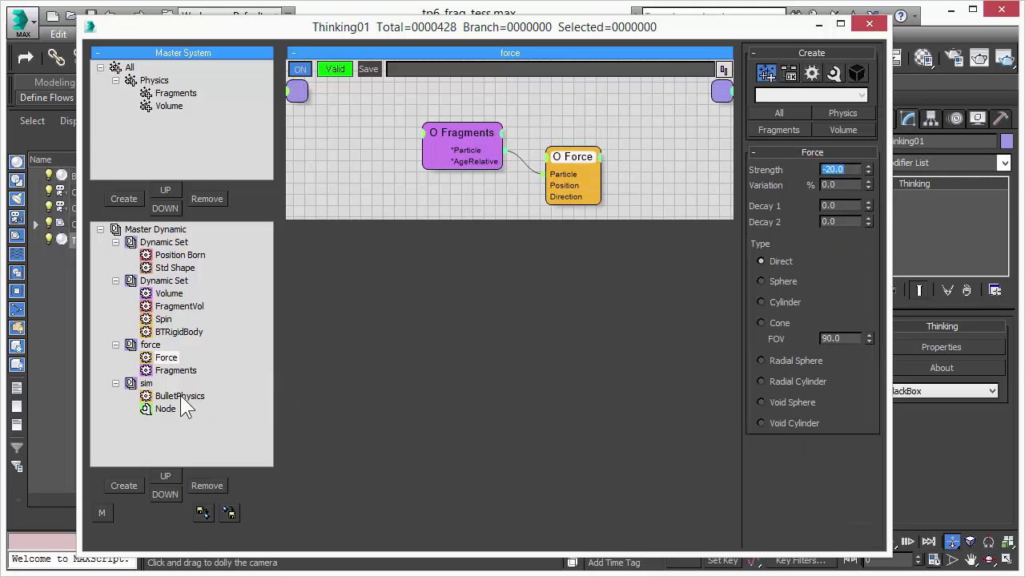
click(146, 383)
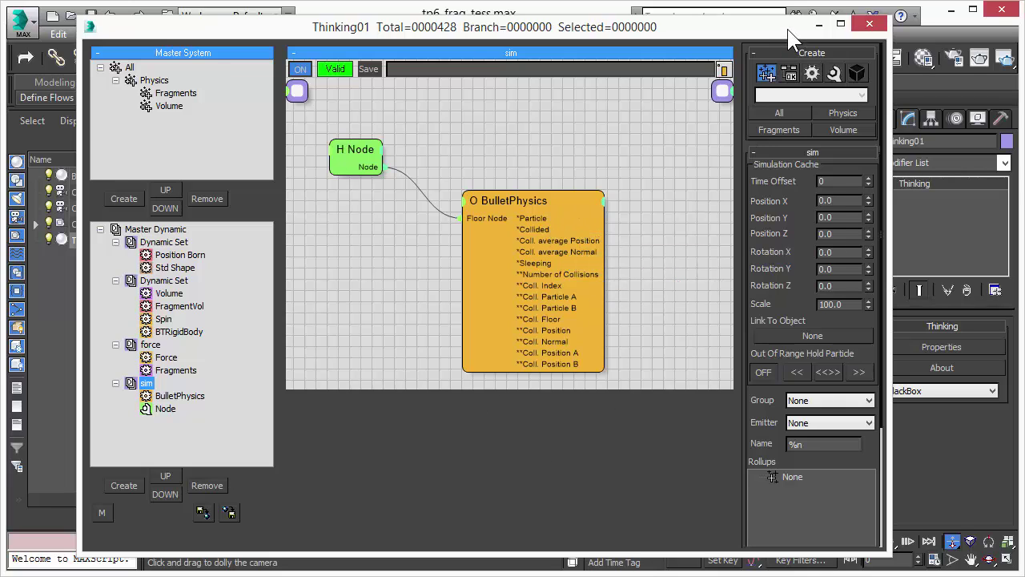
drag(788, 30, 0, 60)
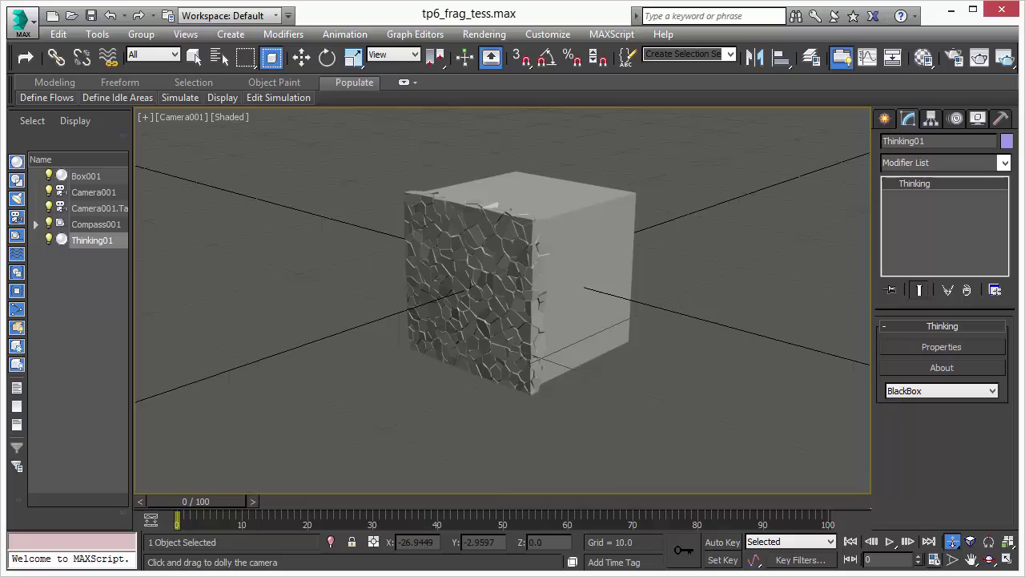
Step: Play the fragmentation animation, stop it at frame 49 and frame the cube with its scattered fragments in the camera view
click(889, 541)
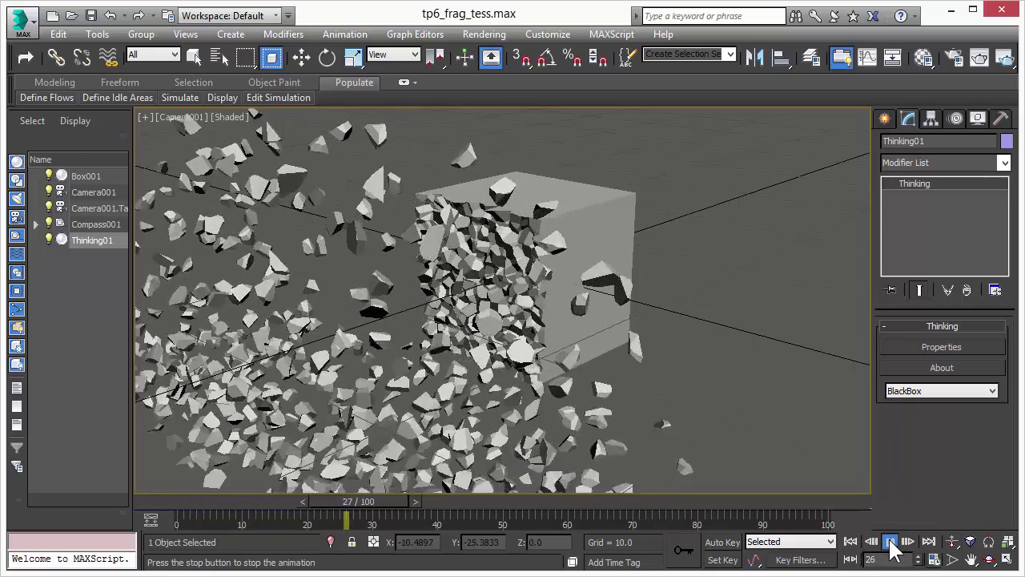
click(889, 541)
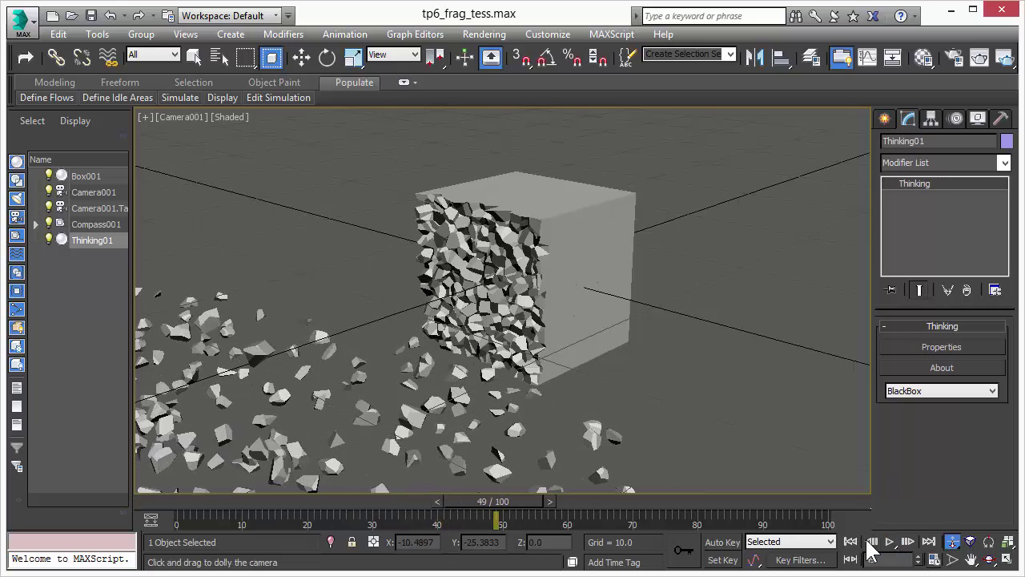
click(952, 542)
drag(596, 333, 615, 299)
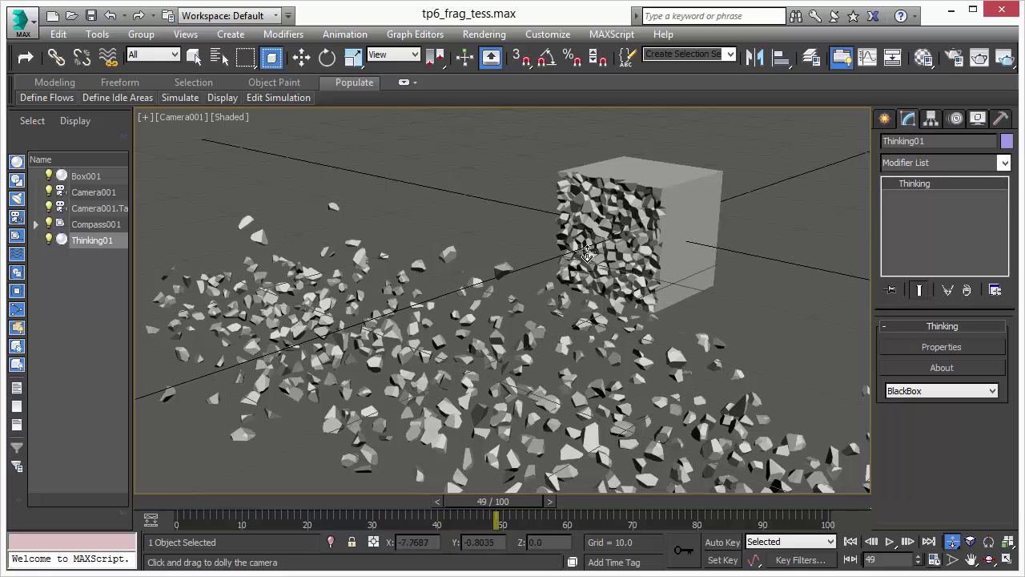
drag(588, 253, 629, 213)
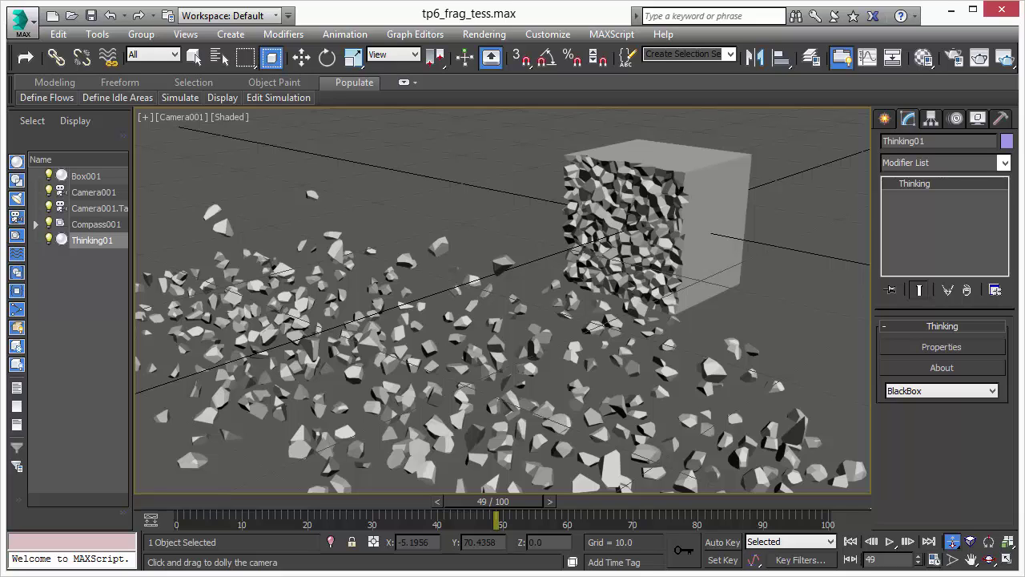
Step: Inspect the fragmented cube up close in wireframe and with edged faces, ending in plain shaded display
key(F3)
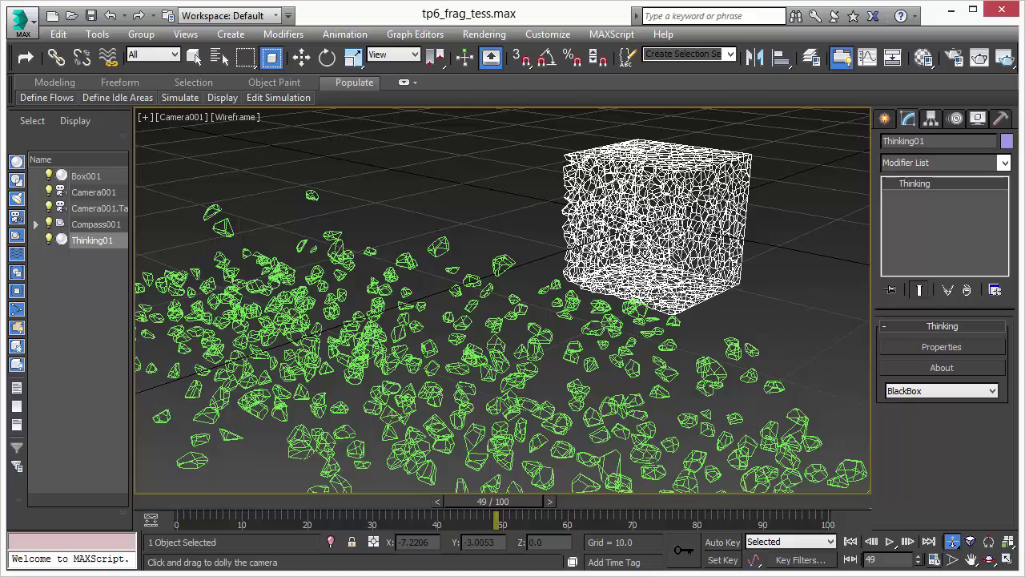
drag(674, 229, 674, 160)
middle_drag(625, 266, 312, 360)
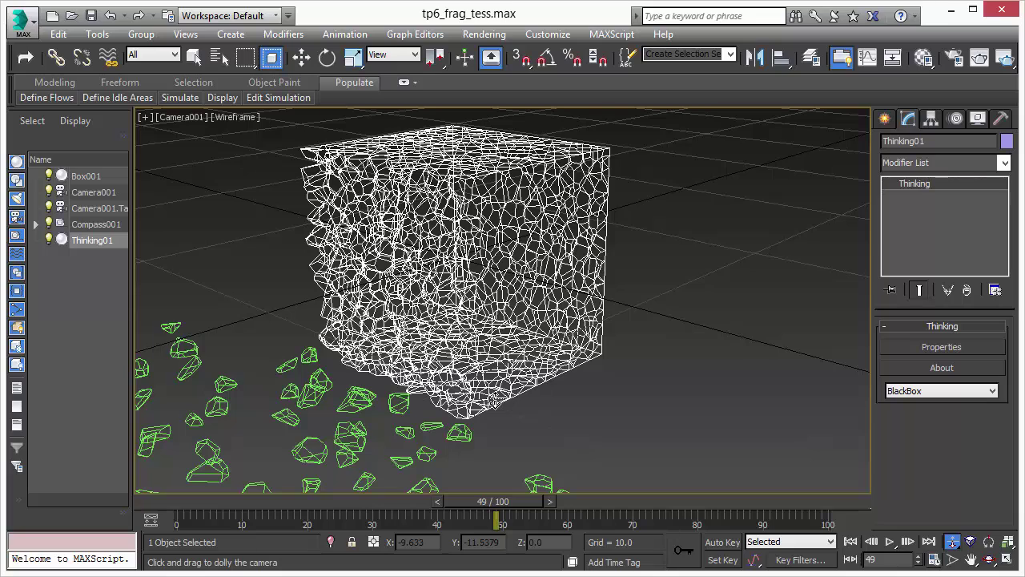
key(F3)
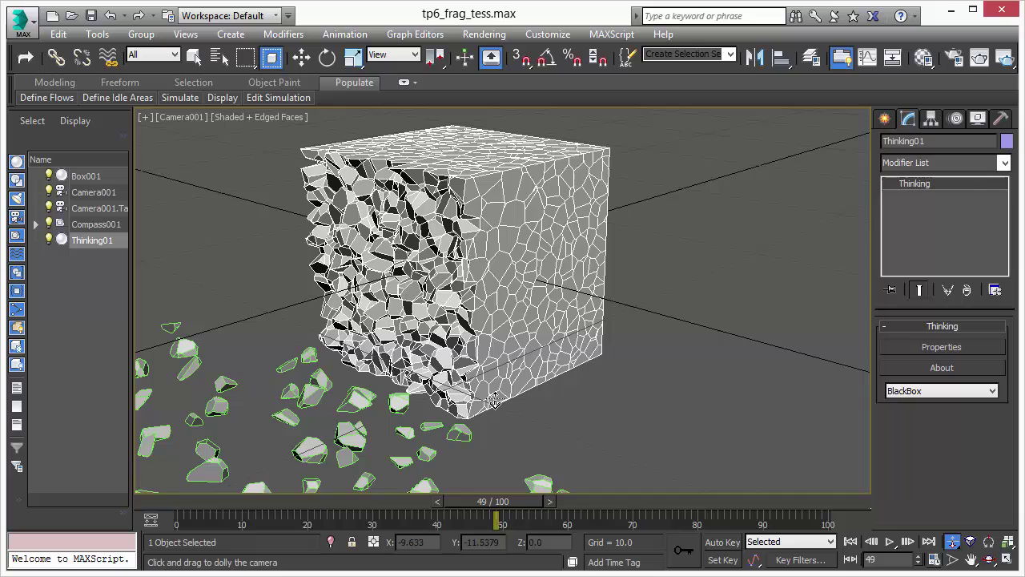
key(F4)
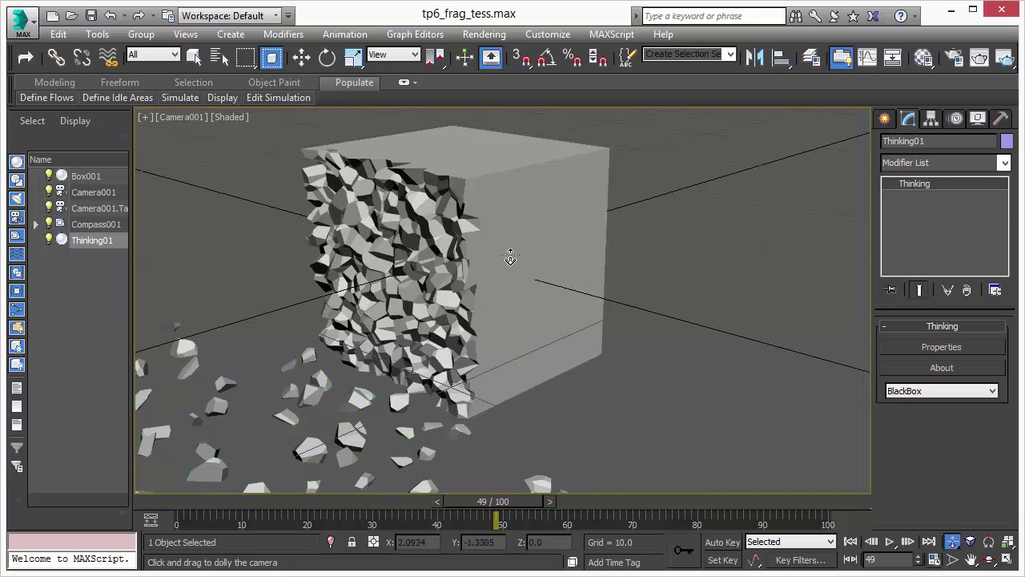
Step: Start an ActiveShade rendering of the camera view and frame it closely on the cube's broken face
drag(510, 256, 458, 301)
middle_drag(550, 302, 581, 300)
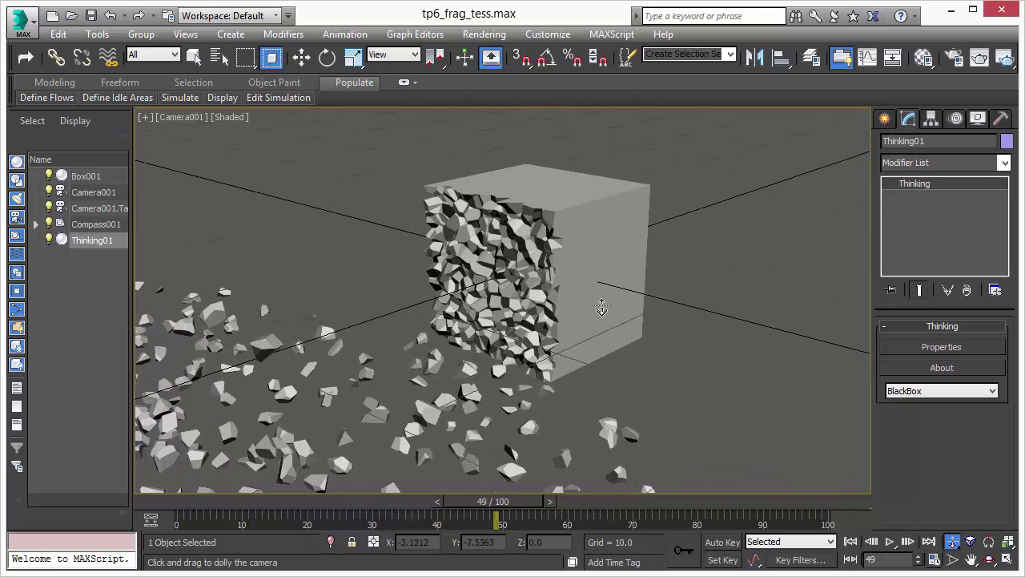
middle_drag(511, 308, 573, 292)
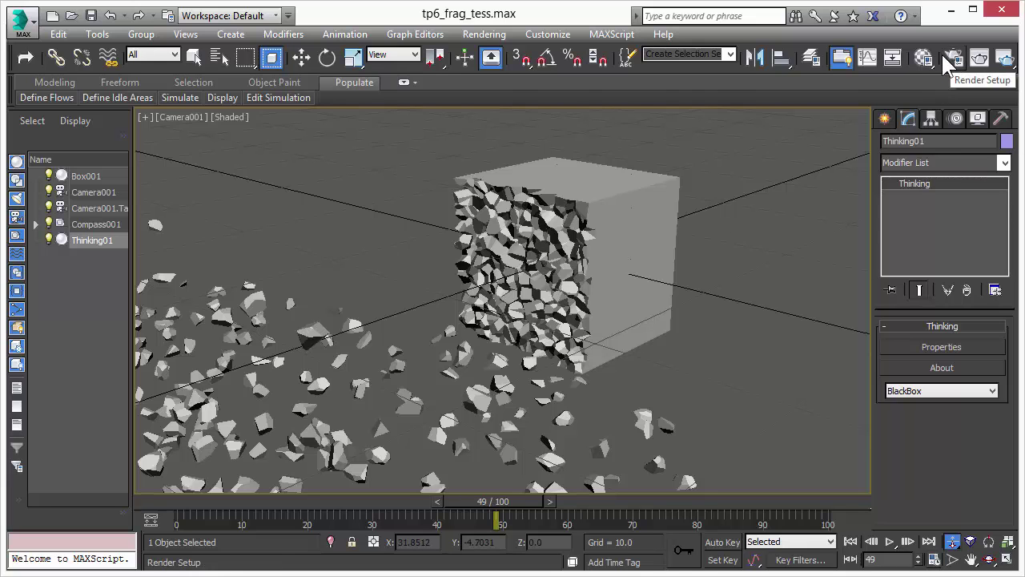
click(1010, 64)
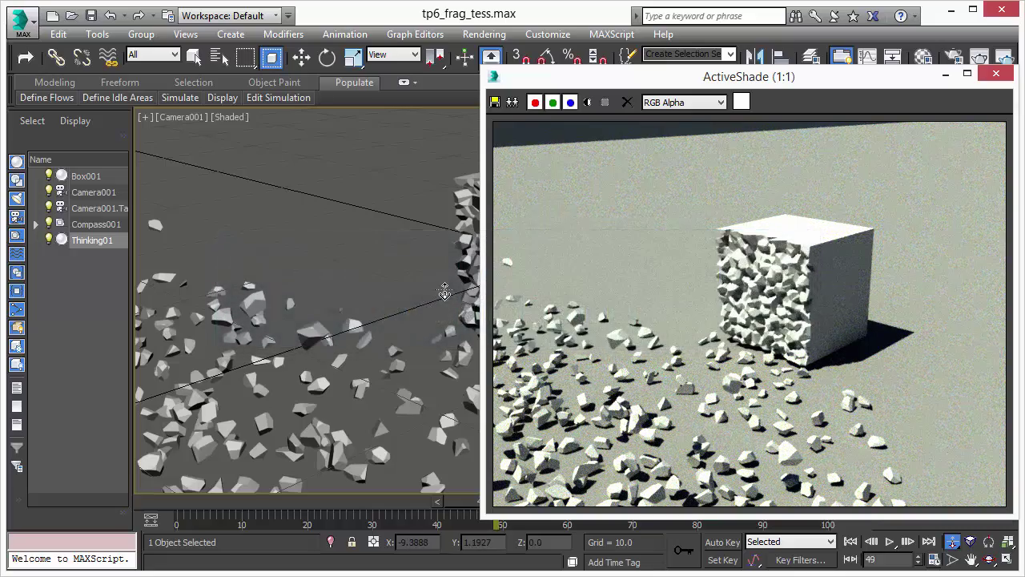
drag(424, 300, 424, 265)
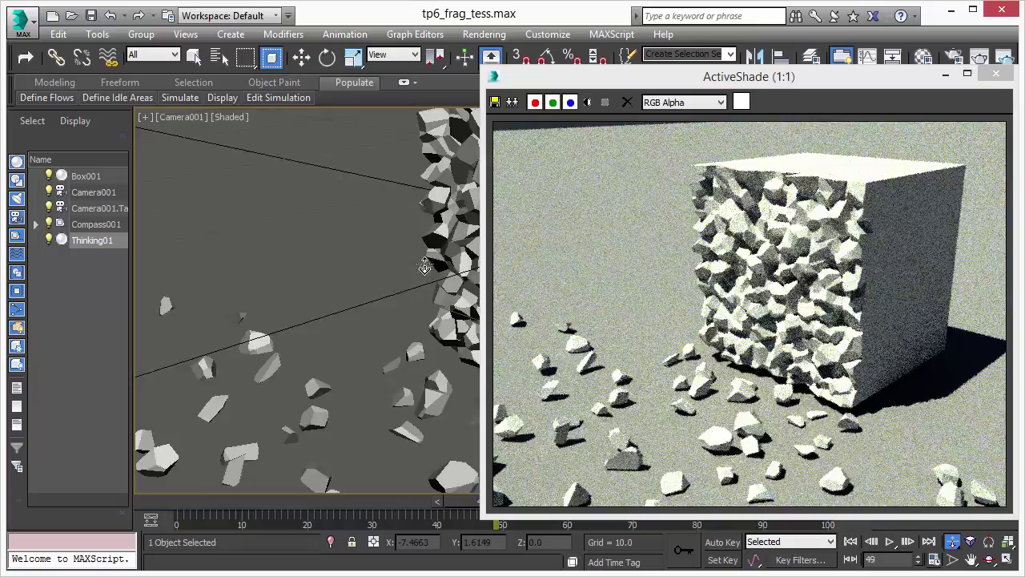
middle_drag(425, 266, 225, 335)
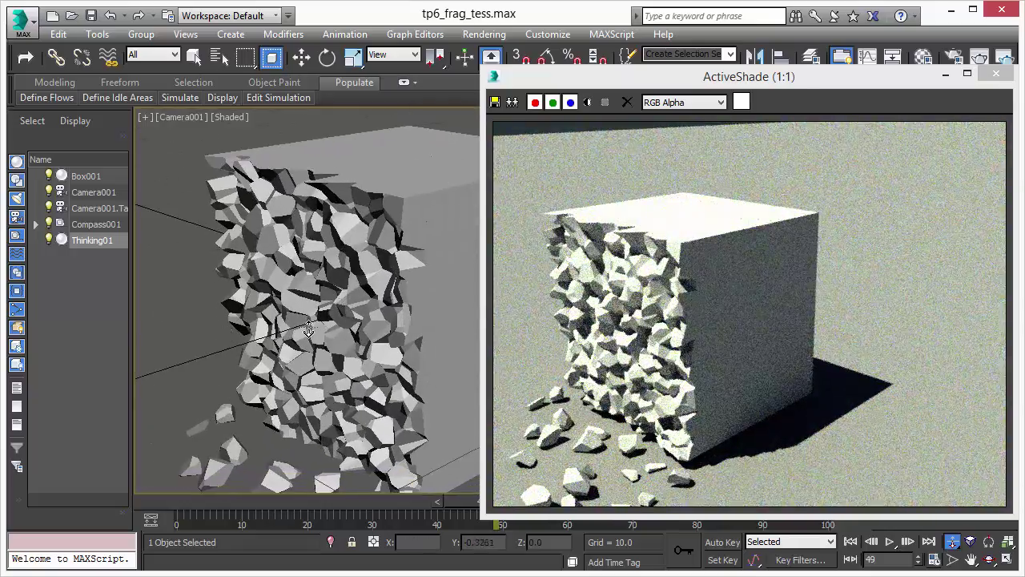
drag(308, 328, 310, 322)
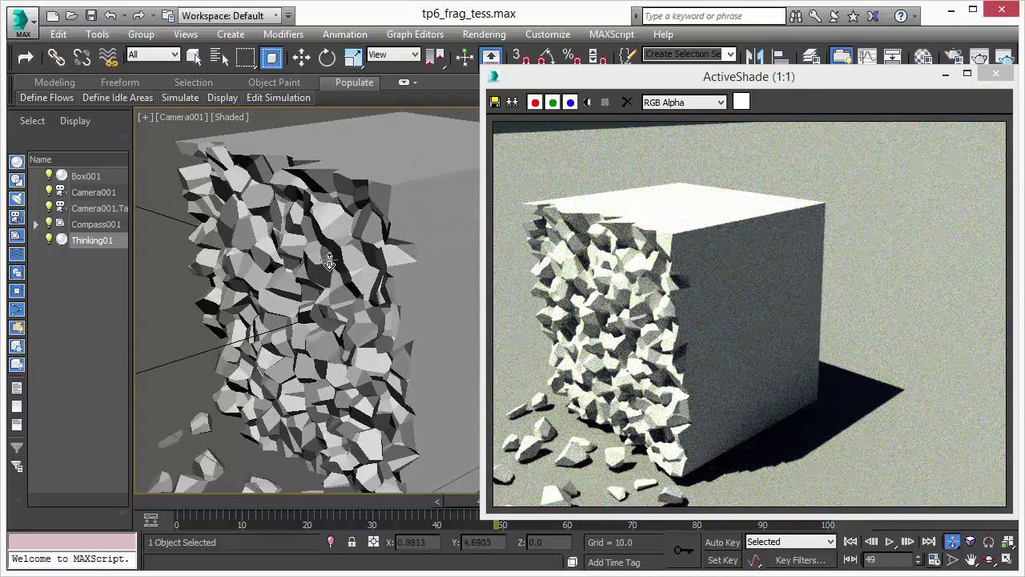
scroll(328, 262, down, 2)
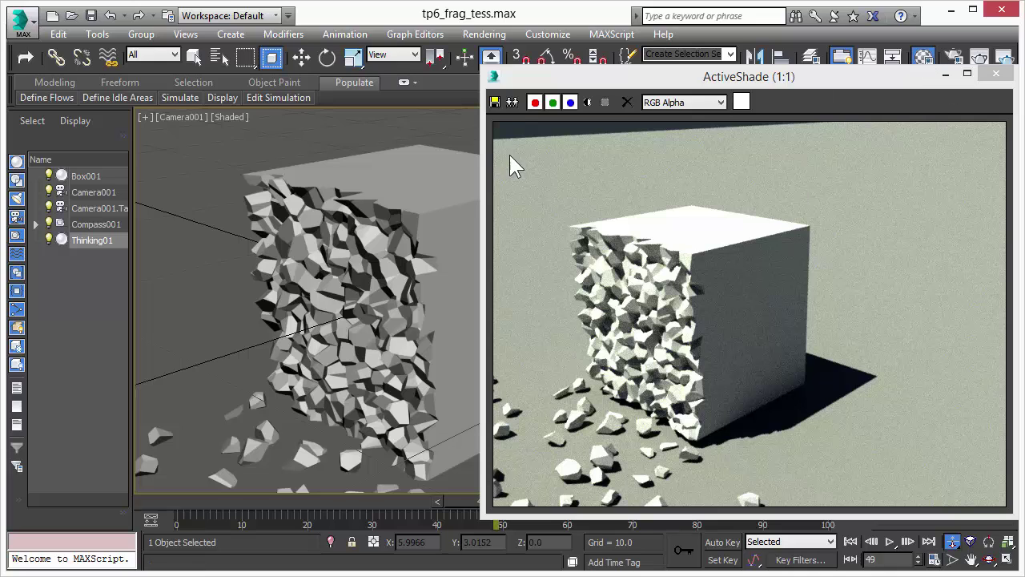
Step: Apply the Glass (Solid Geometry) template to the glass Arch & Design material
key(m)
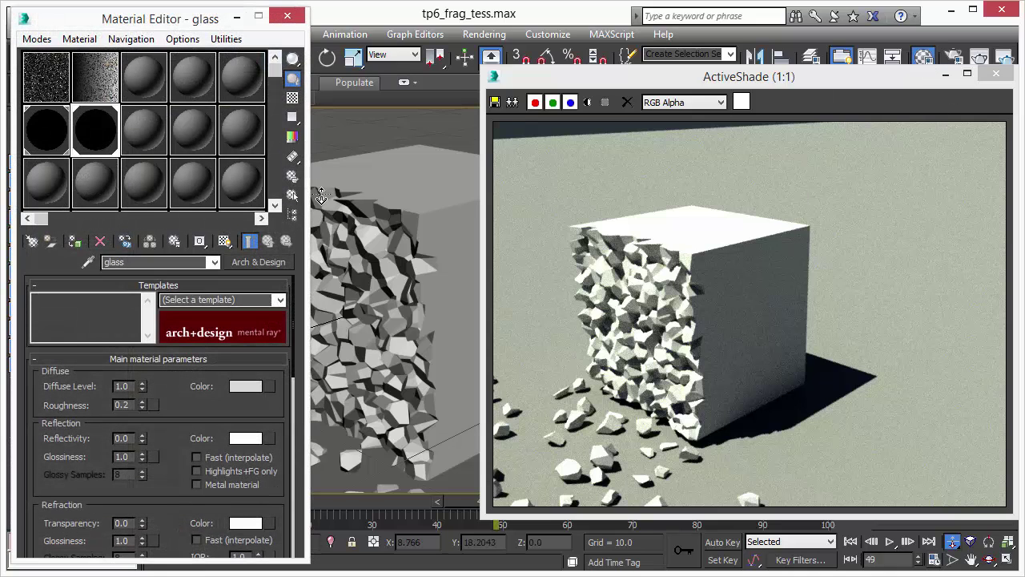
click(280, 299)
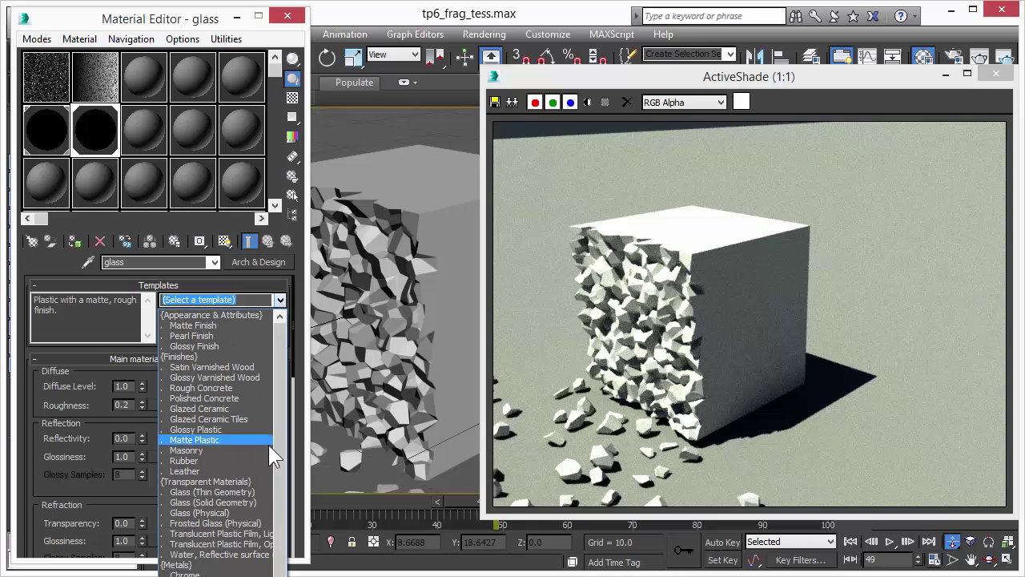
click(255, 500)
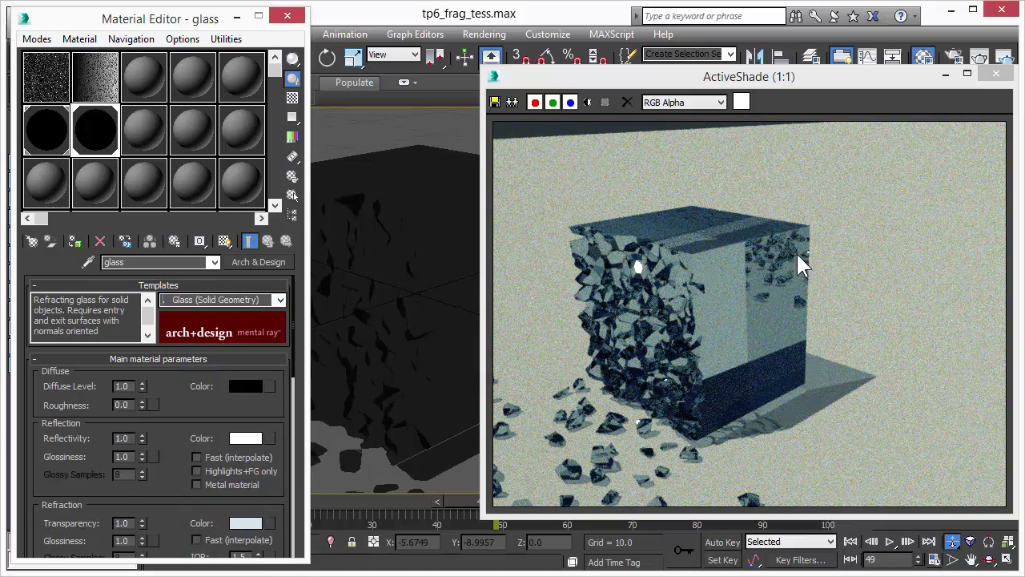
Step: Examine the glass cube and its fragments in the ActiveShade rendering from a side angle, both close up and from far away
click(990, 560)
drag(447, 335, 360, 316)
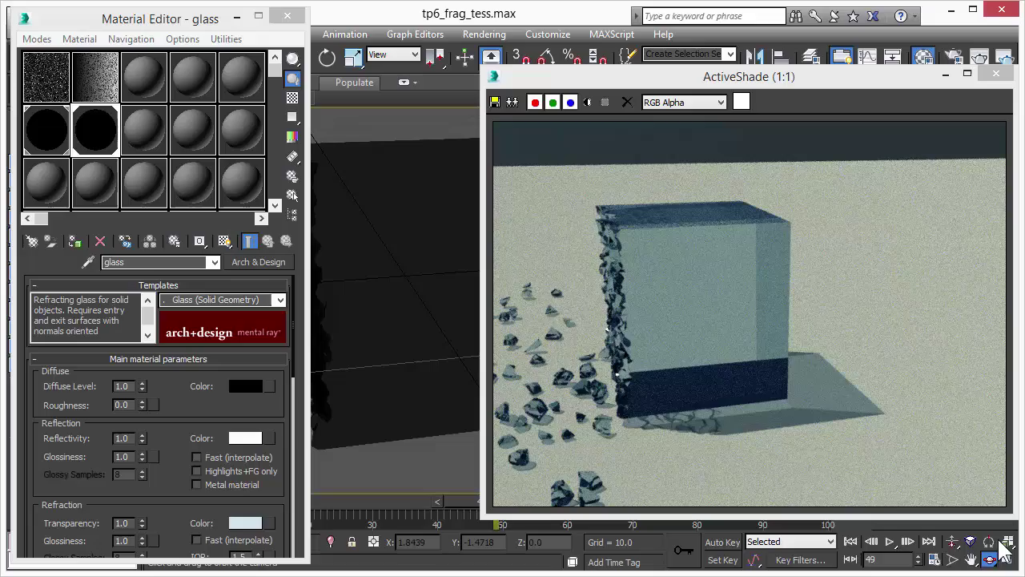
click(952, 541)
drag(409, 217, 414, 253)
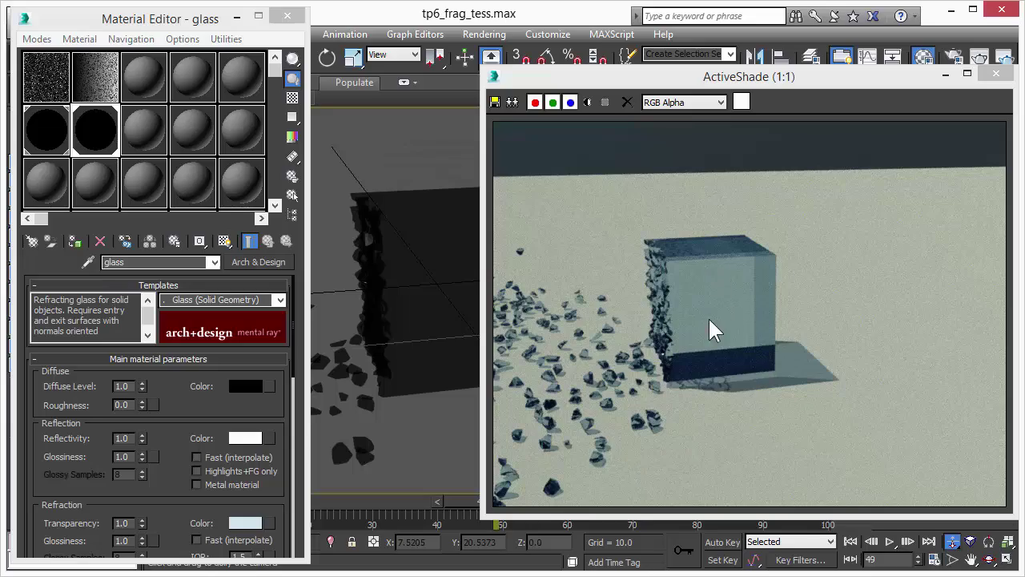
drag(418, 313, 416, 285)
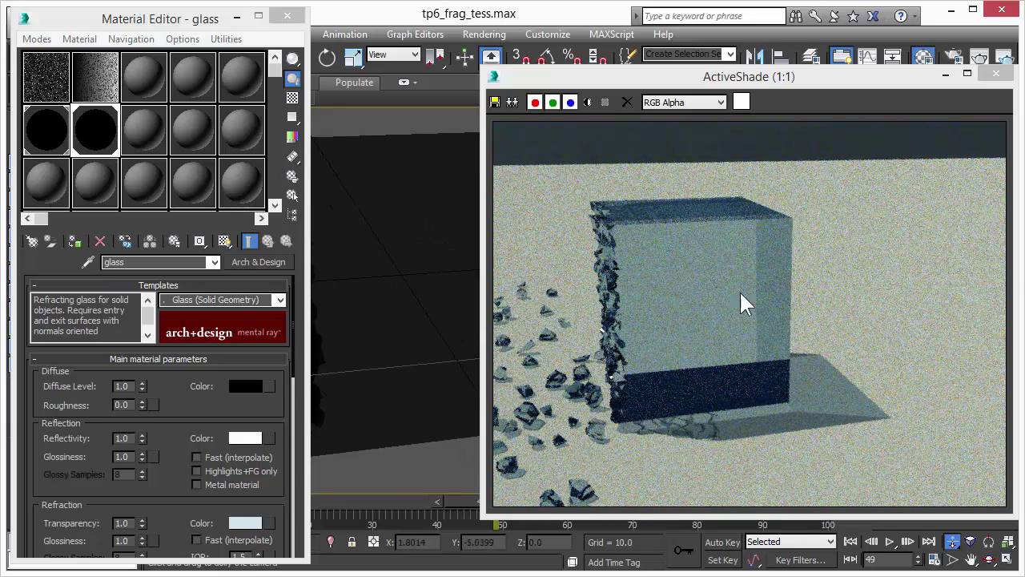
middle_drag(373, 290, 433, 290)
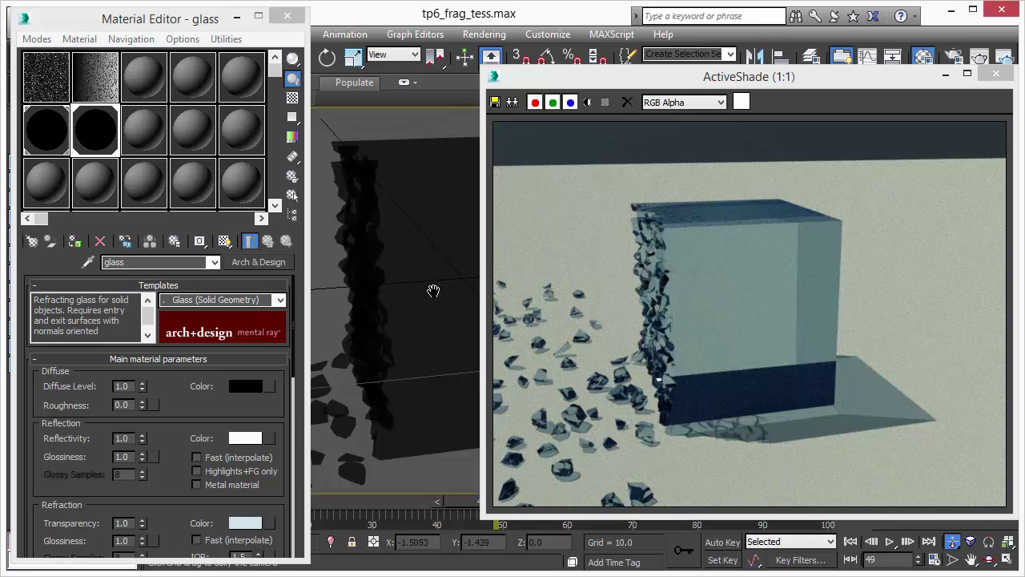
scroll(429, 260, down, 2)
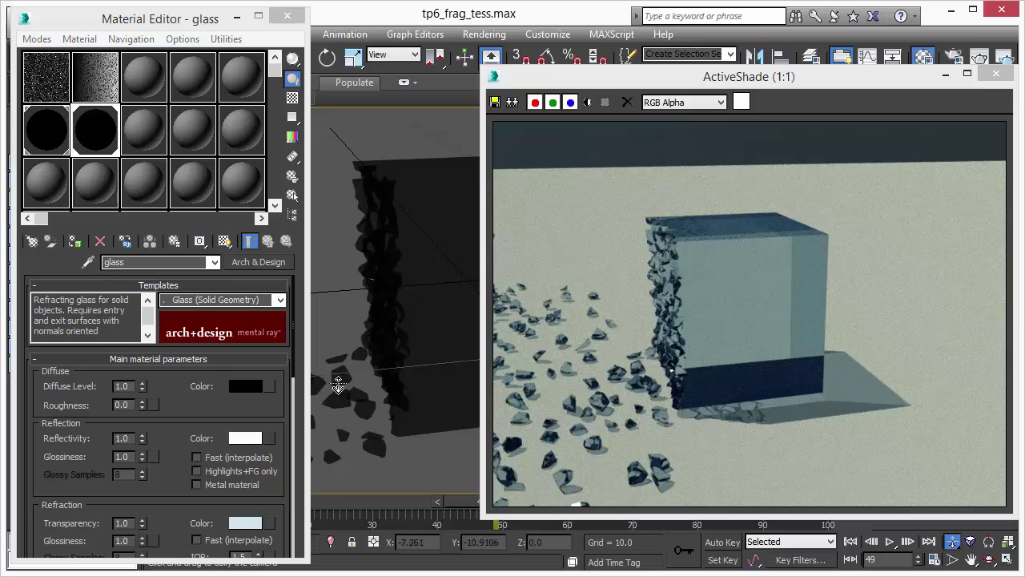
drag(424, 265, 403, 345)
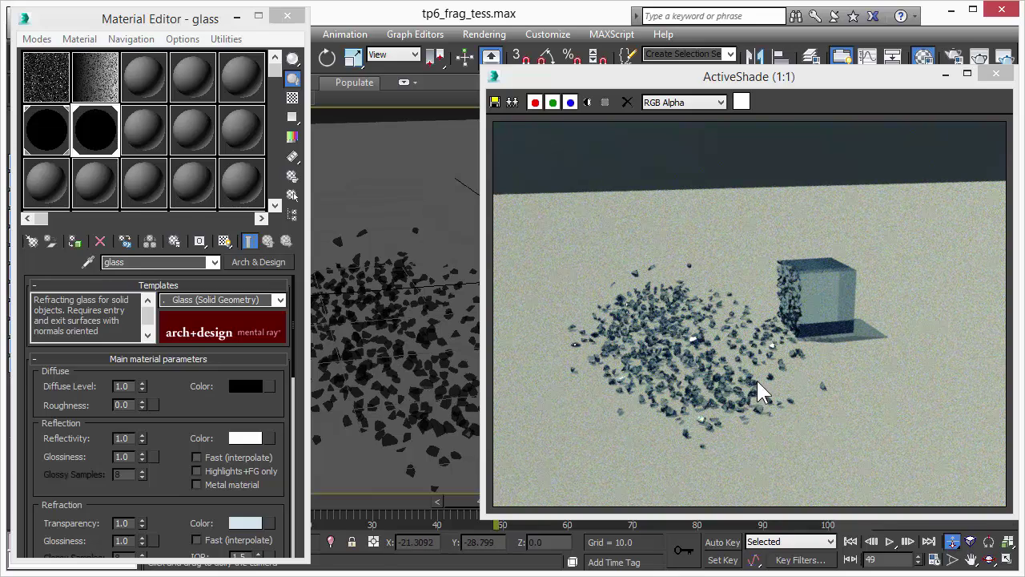
Step: Switch the glass material to the Matte Finish template
click(280, 299)
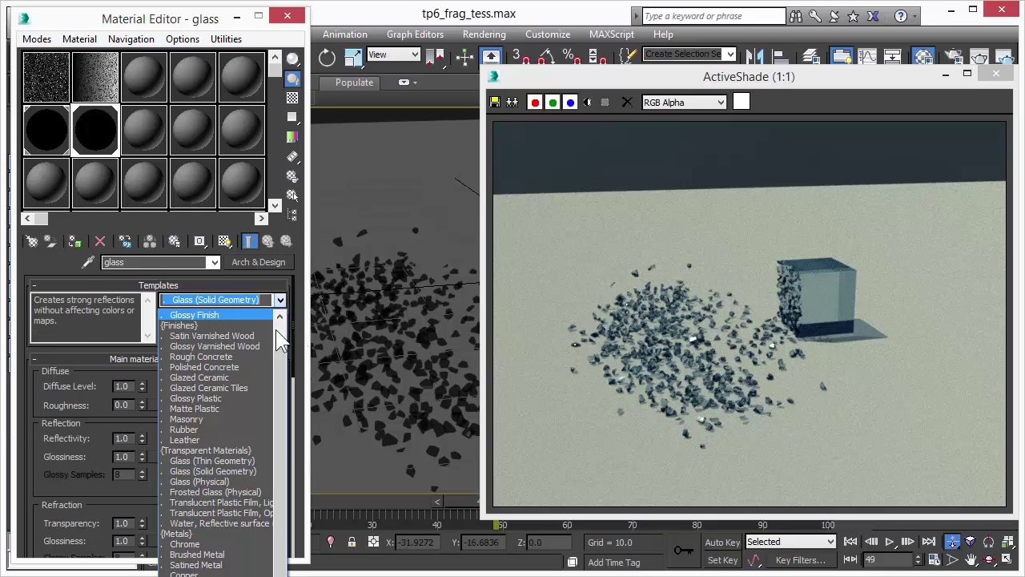
scroll(287, 341, up, 1)
click(227, 324)
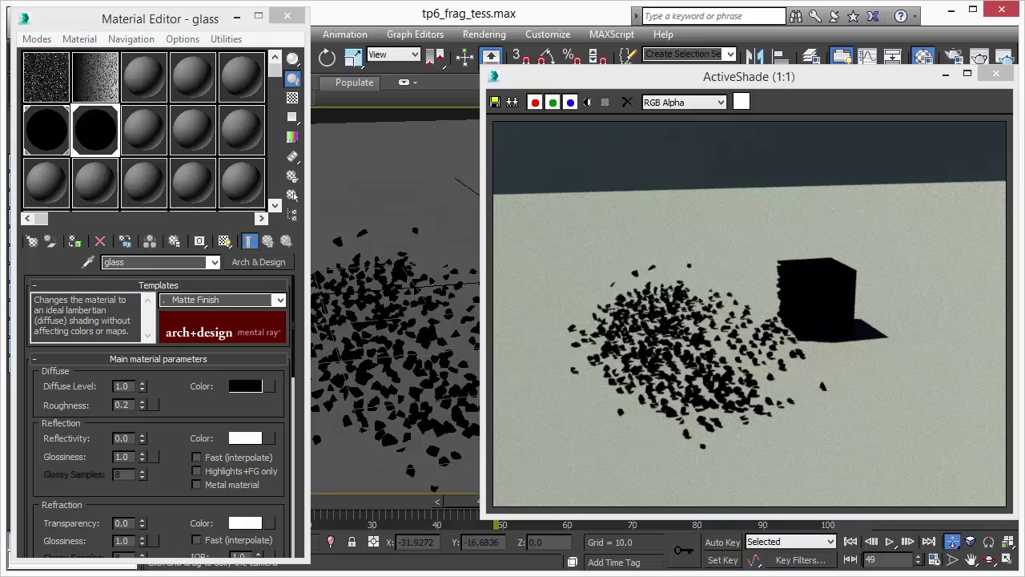
Step: Set the glass material's diffuse color to a light grey with a value of about 0.71
click(245, 385)
drag(166, 145, 246, 175)
drag(287, 297, 350, 297)
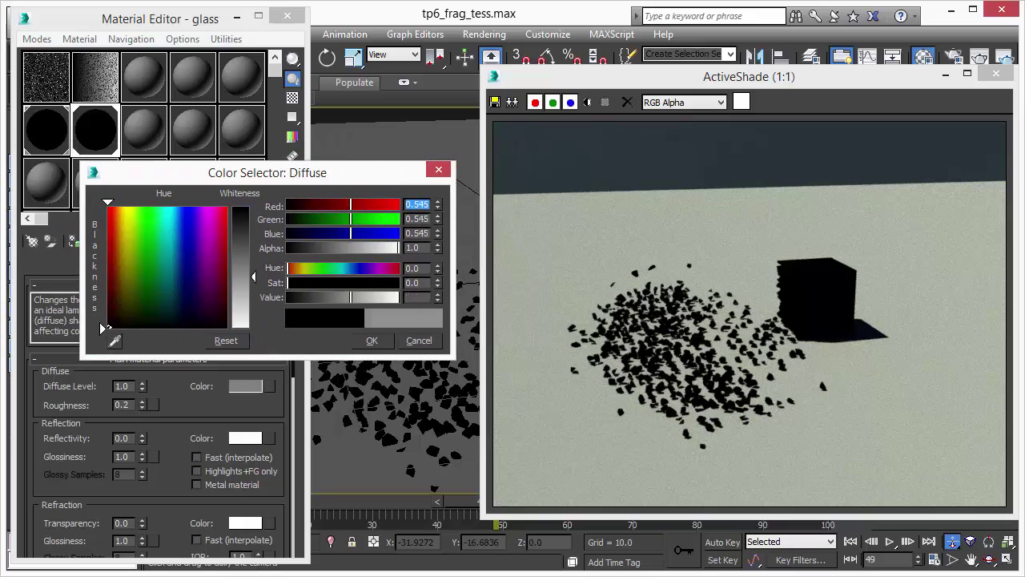
drag(253, 276, 255, 288)
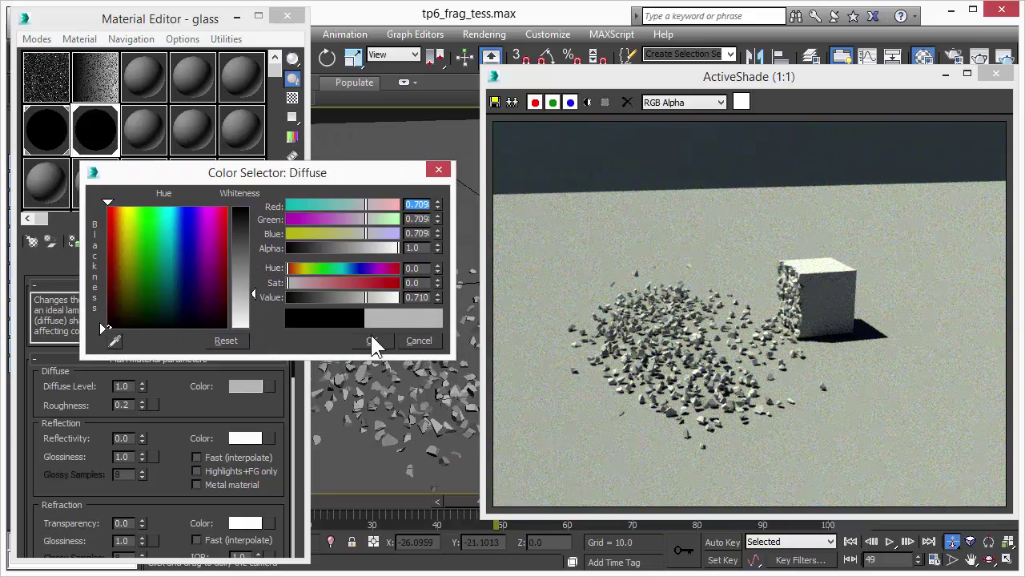
click(371, 338)
Step: Examine the matte cube's broken face and scattered fragments in the ActiveShade rendering from several distances and angles, and close the rendering
drag(371, 336, 373, 273)
alt+middle_drag(373, 272, 366, 272)
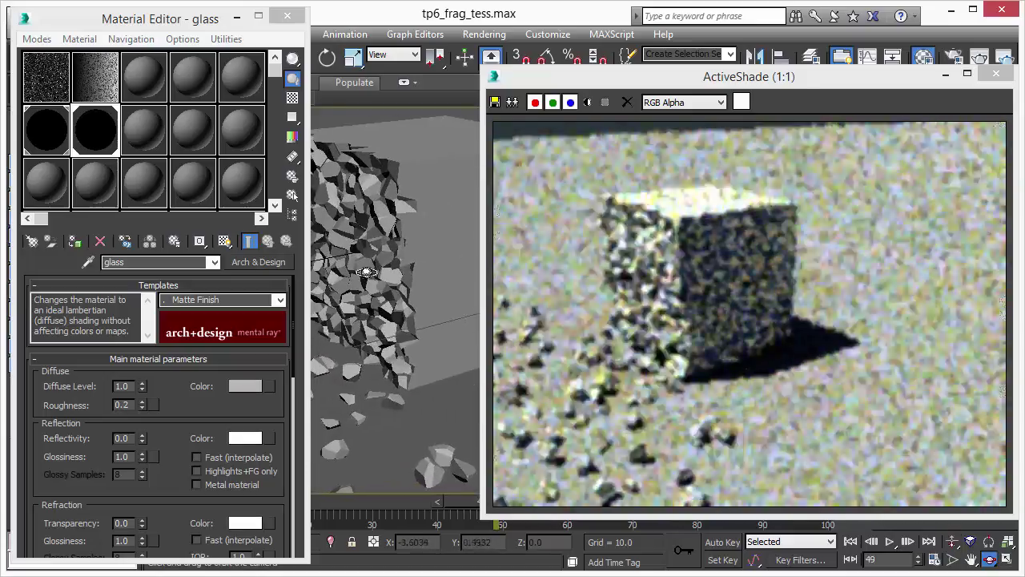
drag(366, 272, 439, 306)
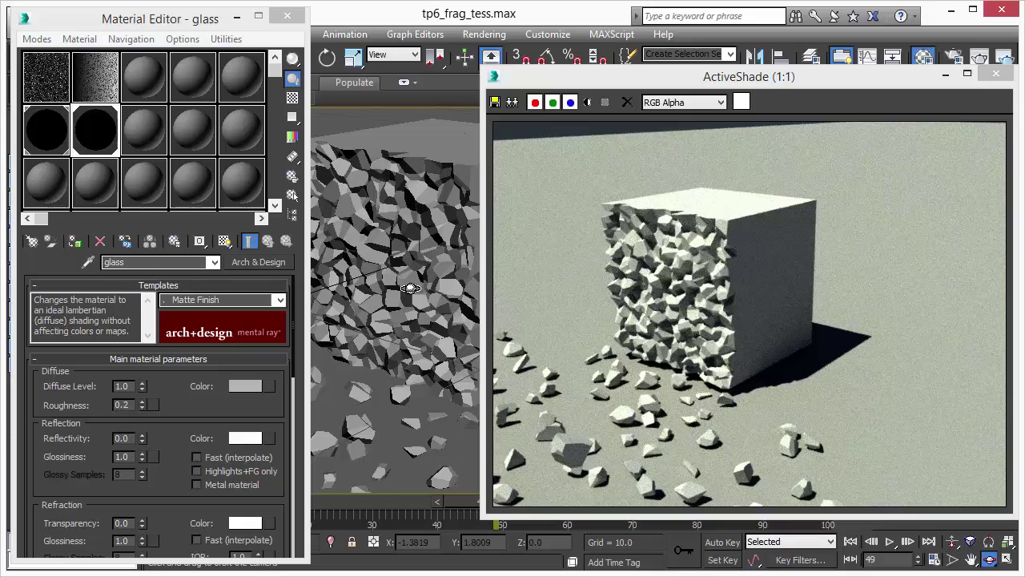
click(951, 541)
drag(415, 322, 400, 290)
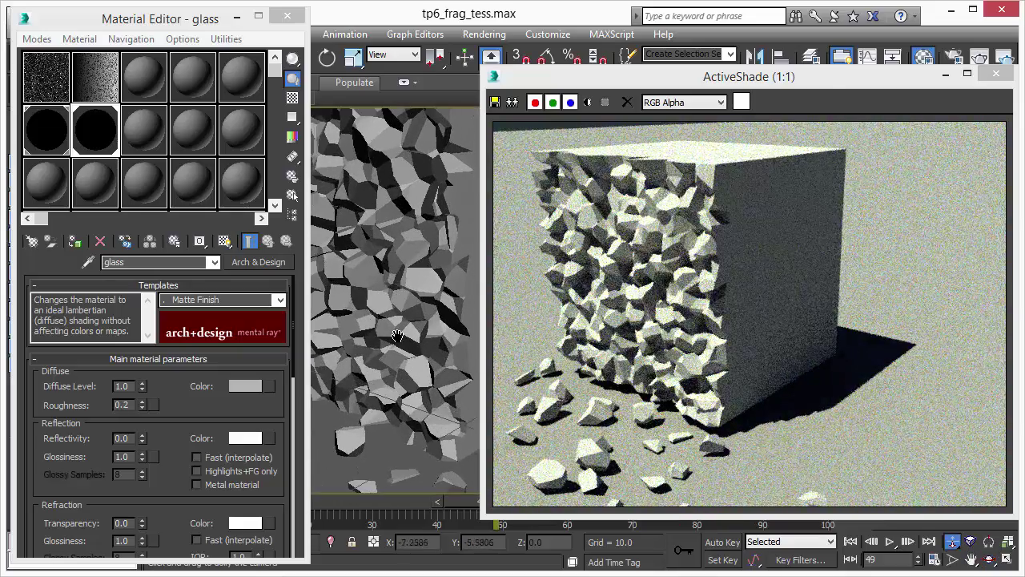
middle_drag(397, 336, 449, 376)
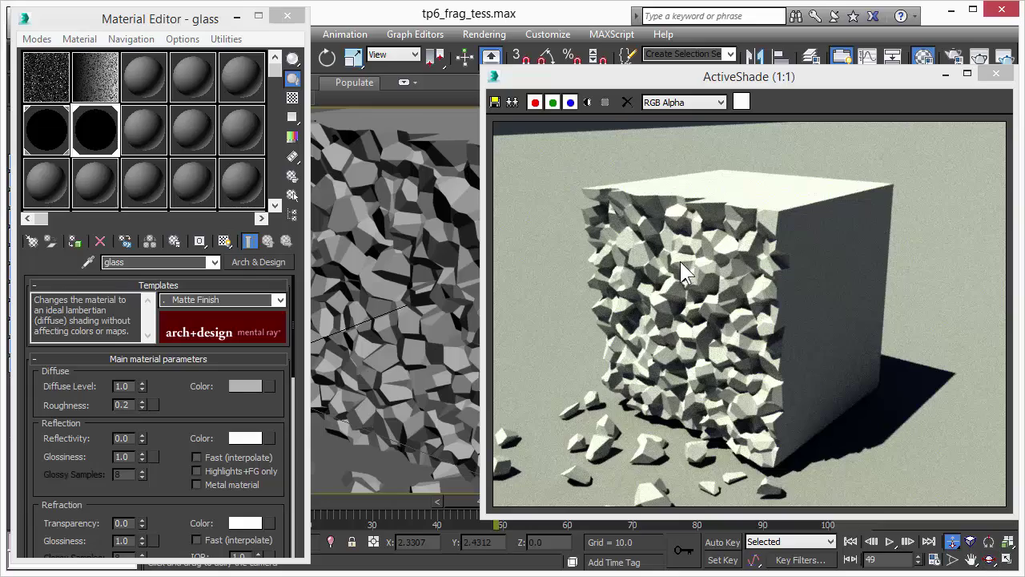
drag(413, 225, 410, 270)
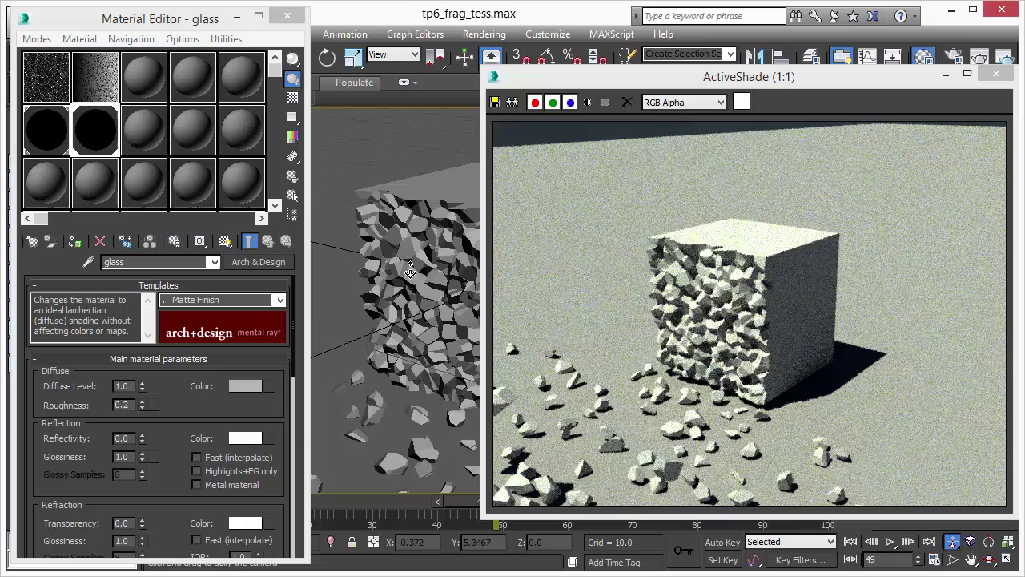
click(996, 74)
Step: Set the Volume Breaker Raster of the FragmentVol operator to 5.0 % in the Thinking Particles setup
middle_drag(444, 266, 545, 237)
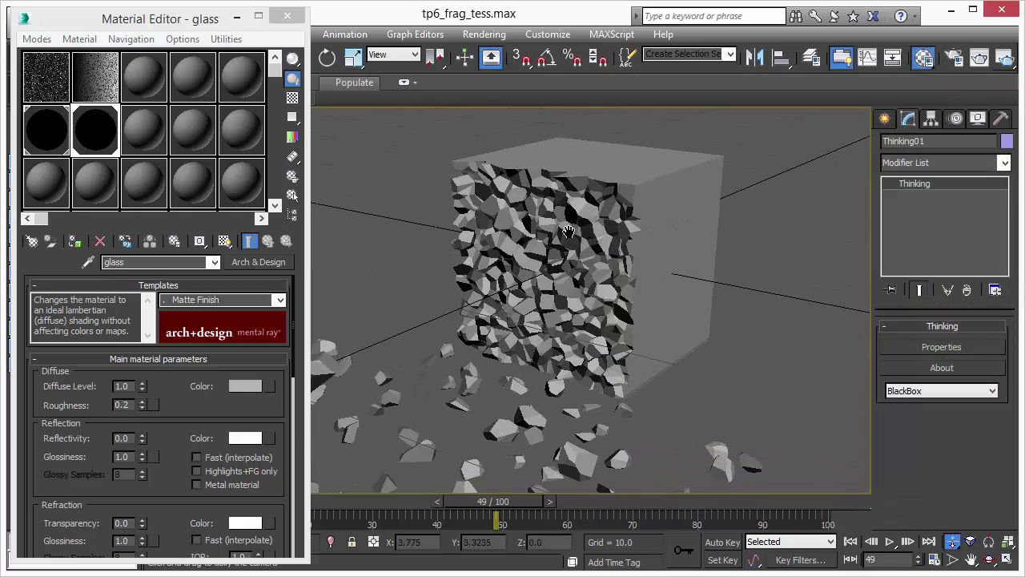
drag(0, 64, 193, 63)
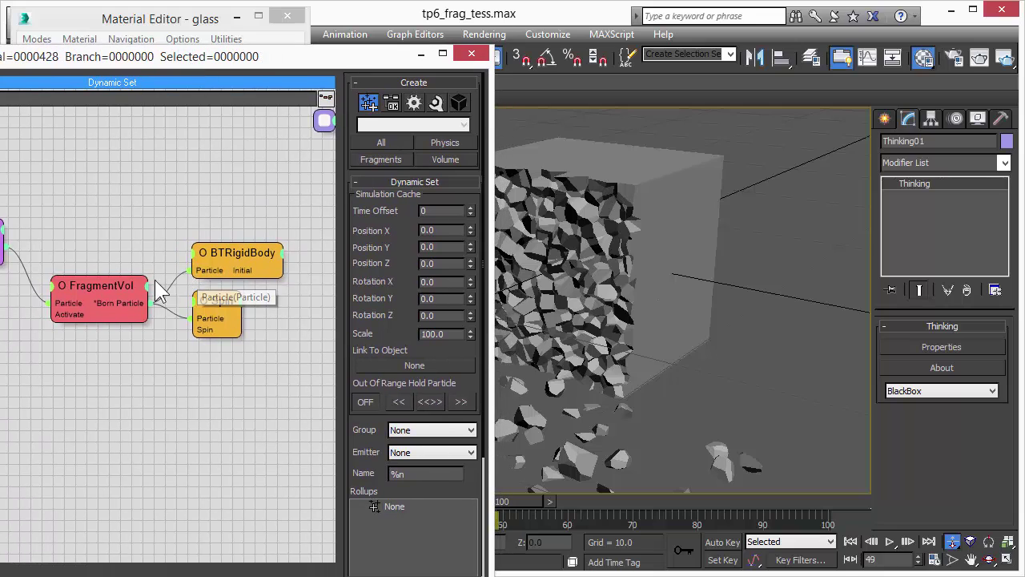
click(108, 280)
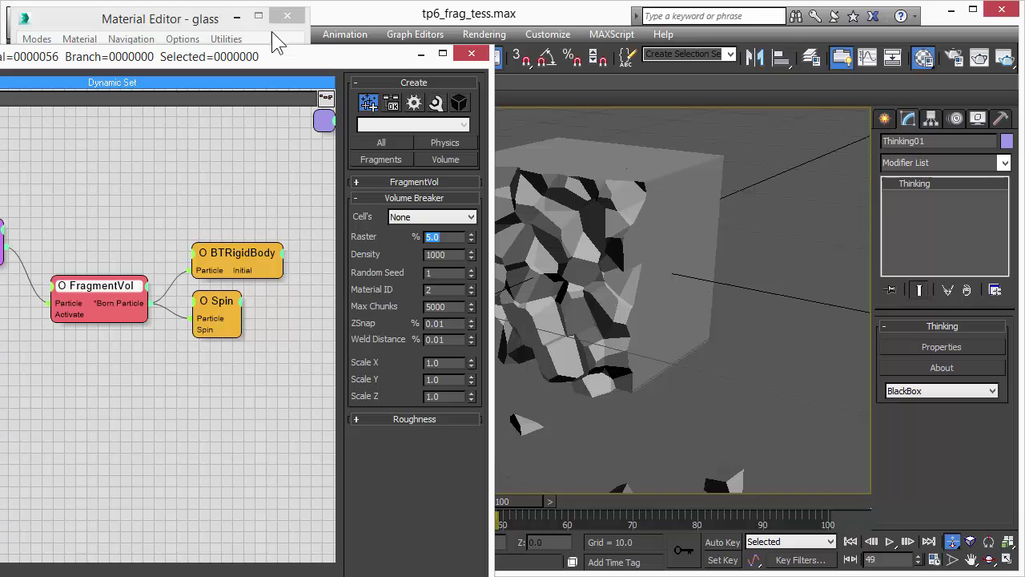
click(418, 54)
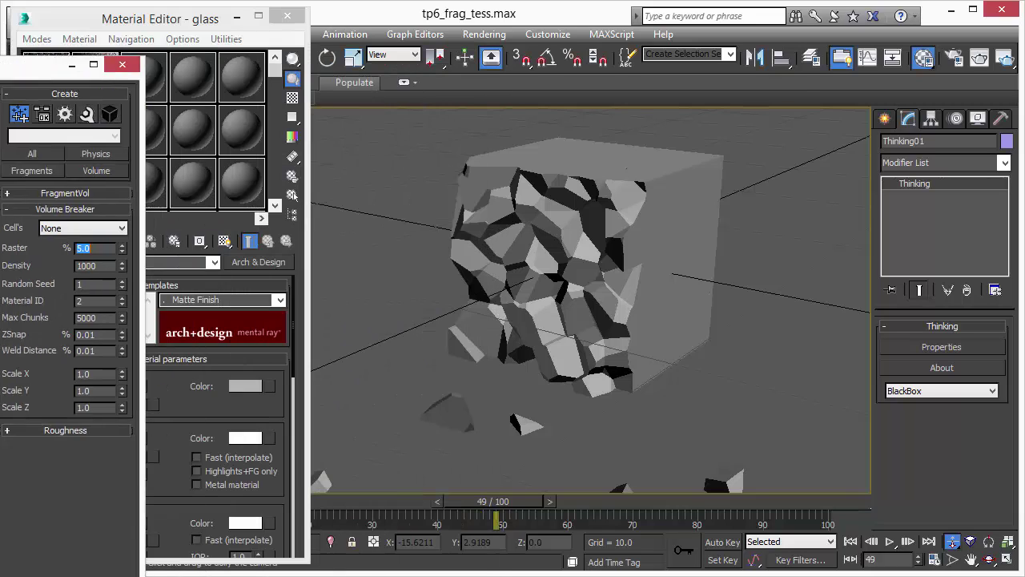
Step: Play the fragmentation from the first frame and examine the flying fragments and the cube's broken face up close
click(850, 541)
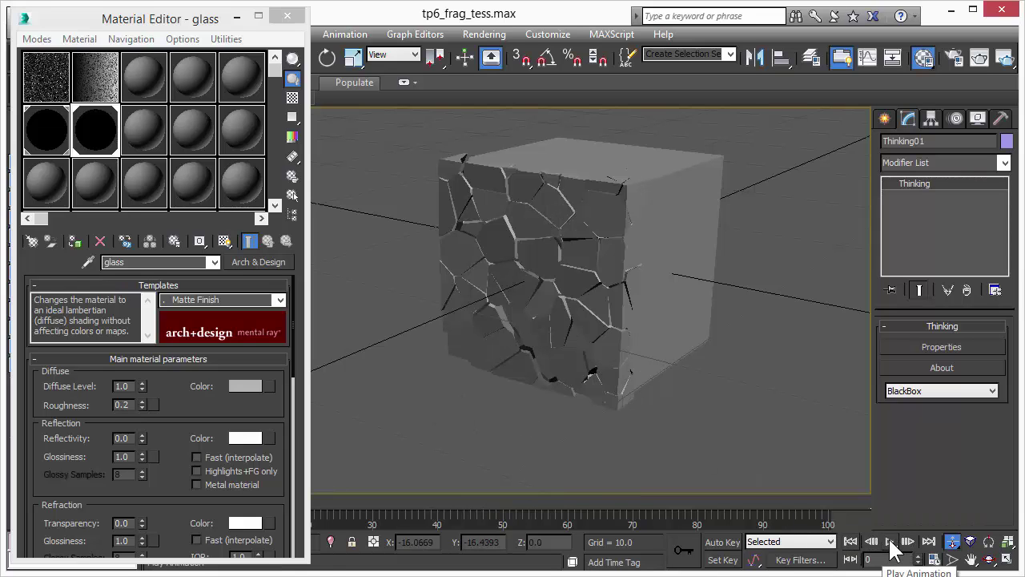
click(889, 542)
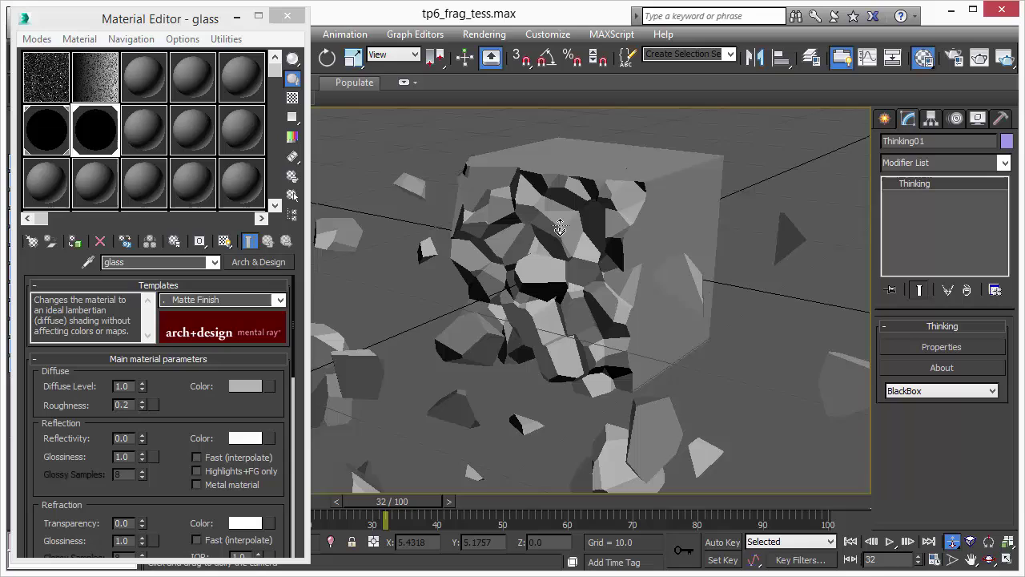
drag(559, 228, 567, 304)
middle_drag(606, 302, 717, 286)
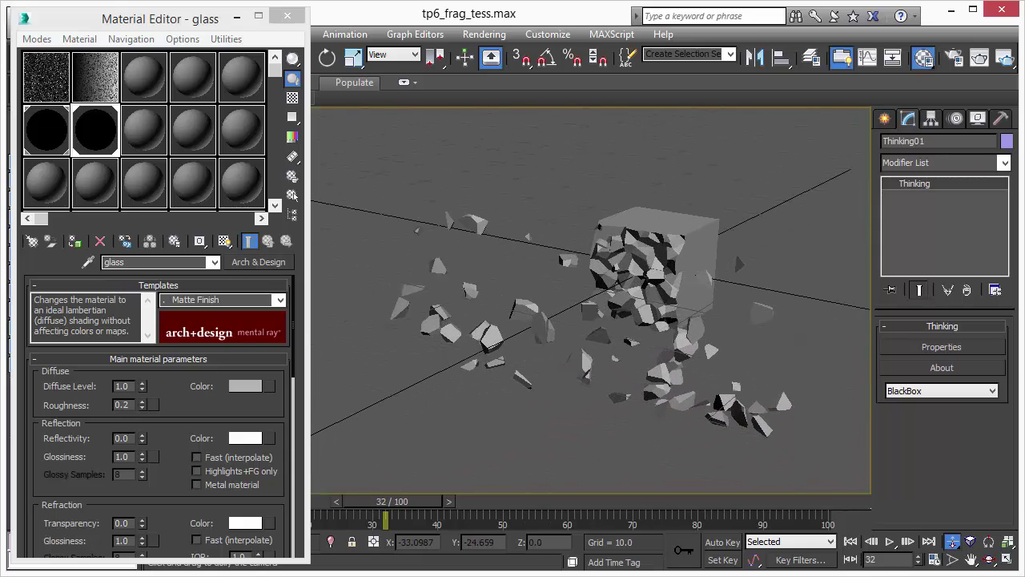
click(889, 541)
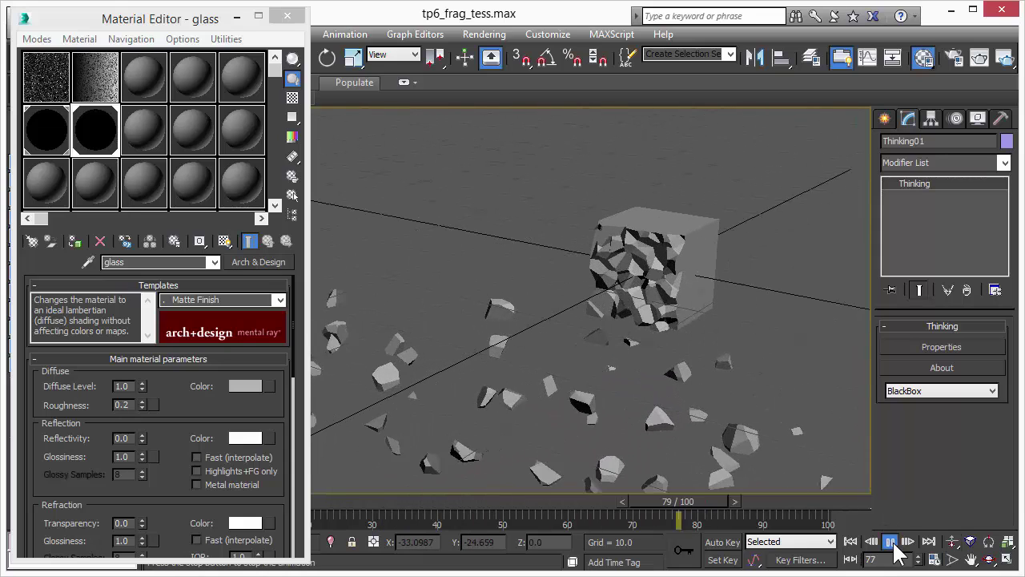
click(889, 541)
click(951, 541)
drag(577, 336, 575, 286)
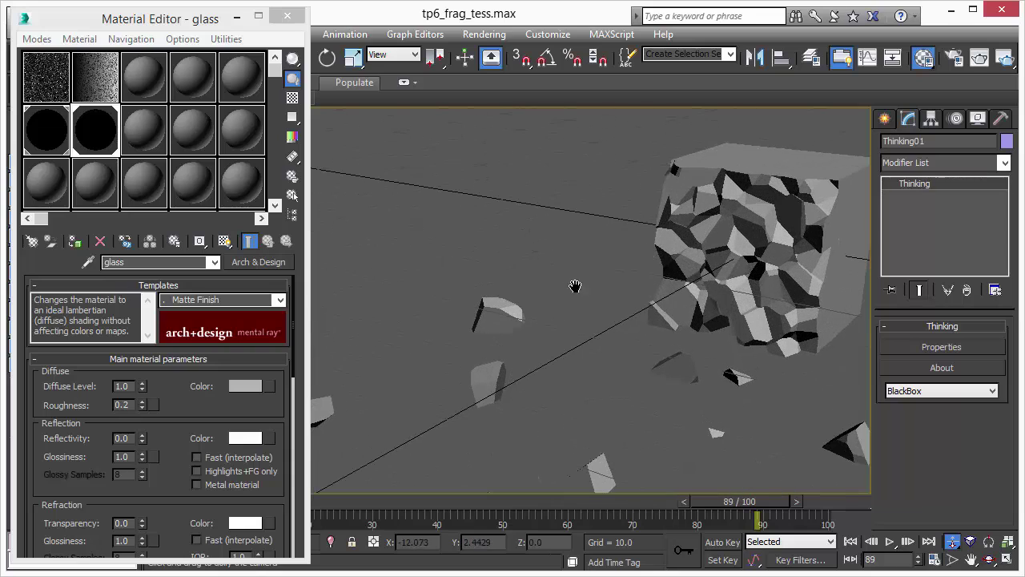
middle_drag(575, 286, 372, 280)
scroll(480, 268, up, 2)
middle_drag(517, 303, 561, 366)
scroll(569, 336, down, 2)
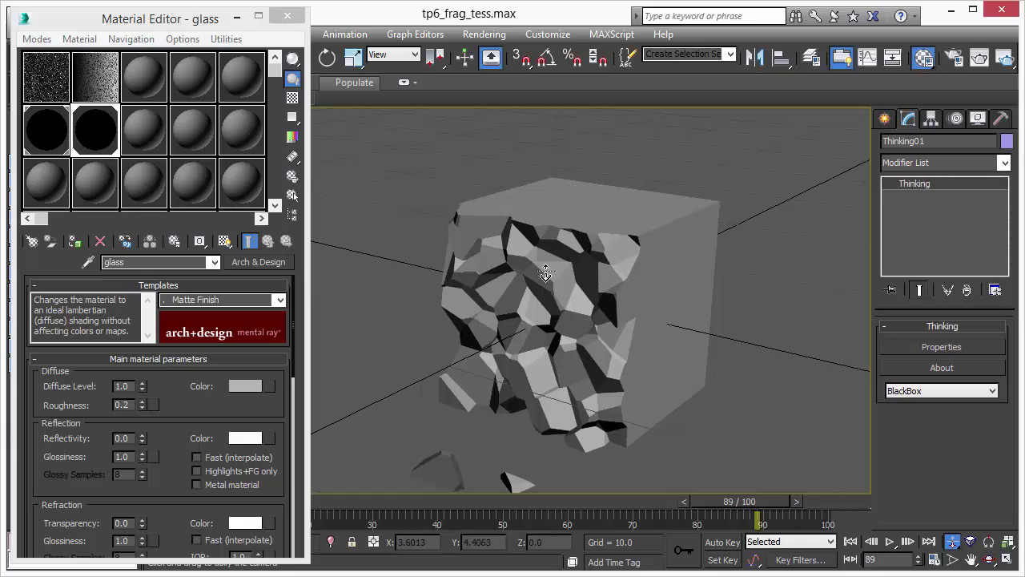
Step: Enable Noise and set Tesselate to 2 in the FragmentVol operator's Roughness settings
drag(0, 45, 189, 49)
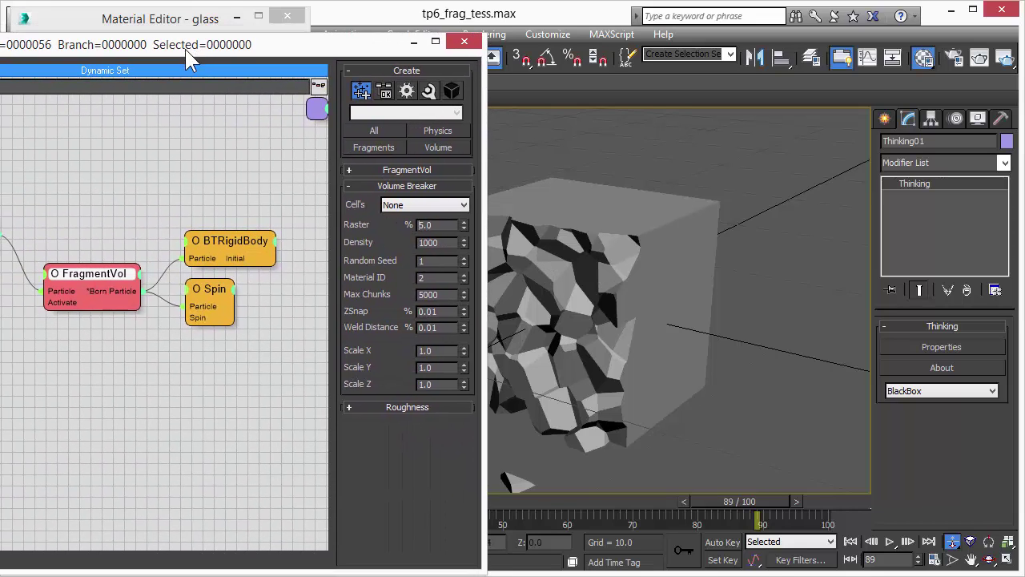
click(376, 185)
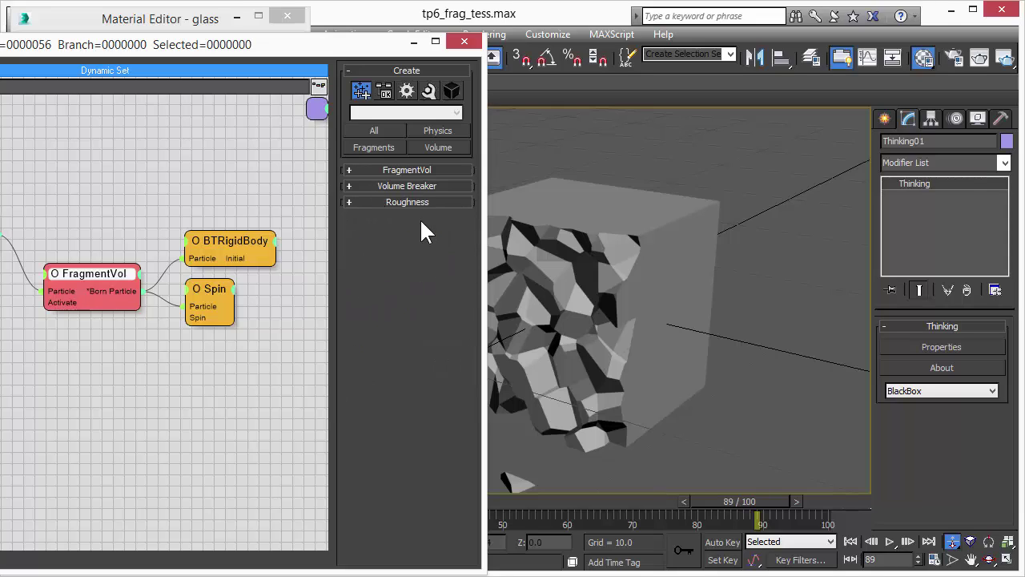
click(357, 204)
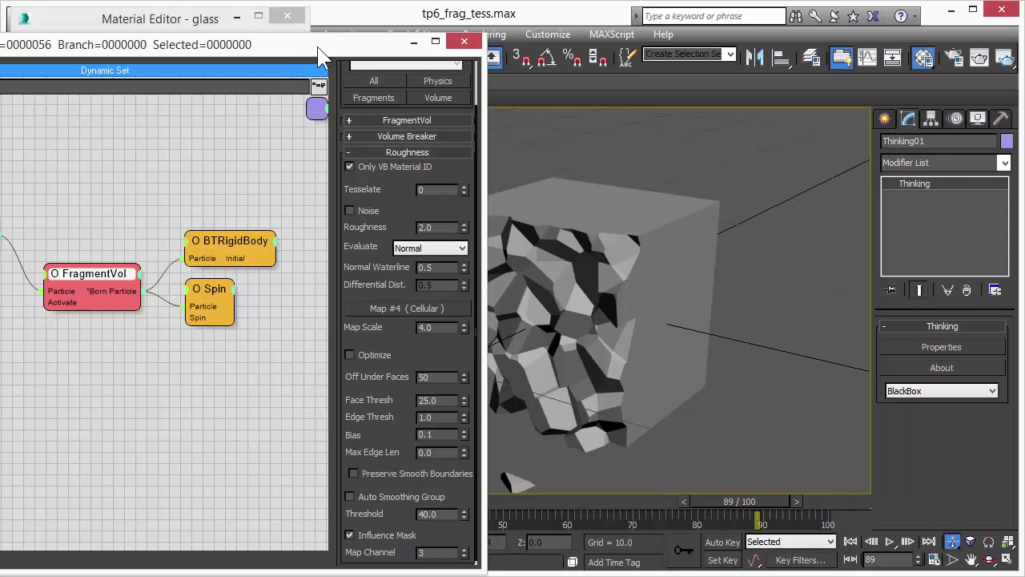
drag(320, 58, 255, 44)
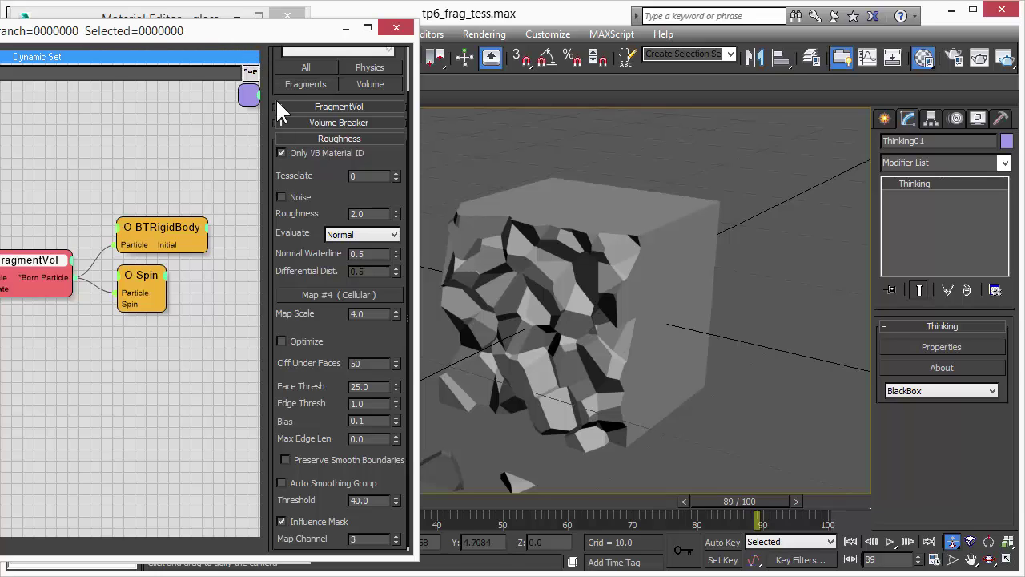
click(281, 197)
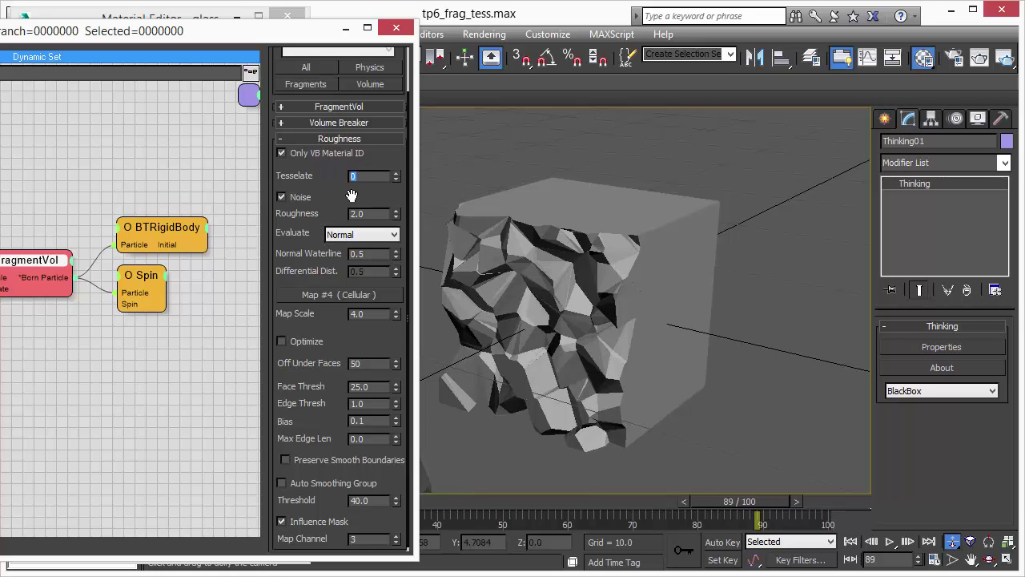
text(2)
key(Return)
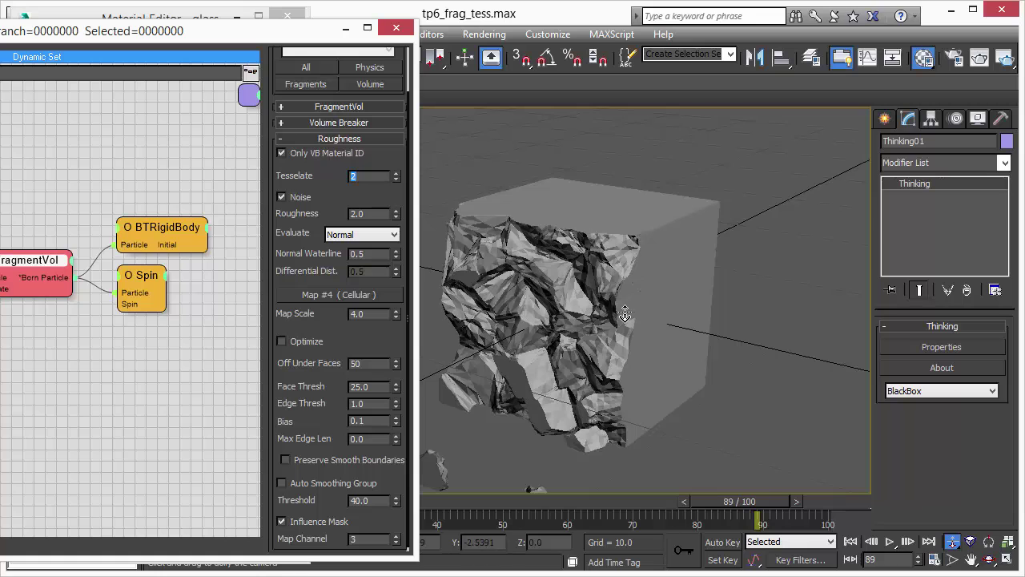
Step: Examine the tessellated broken face up close and inspect the cube's mesh density in wireframe from the front and side
drag(560, 299, 570, 280)
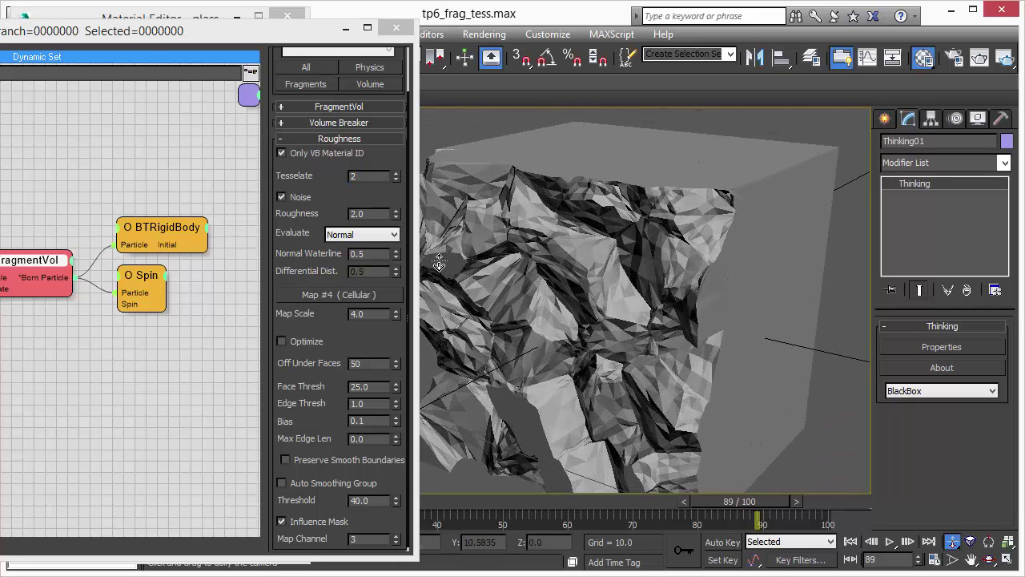
drag(566, 315, 571, 261)
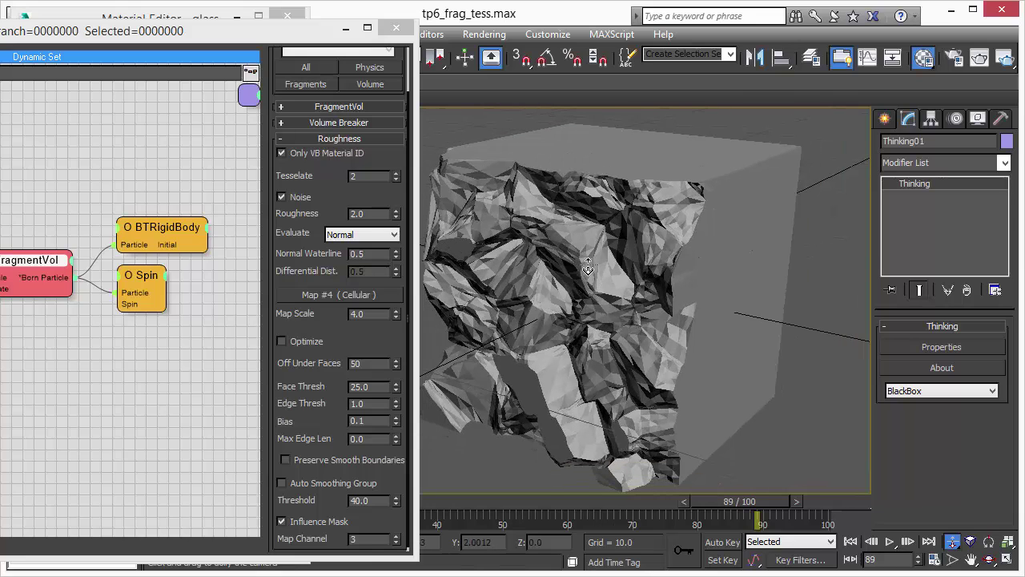
key(F3)
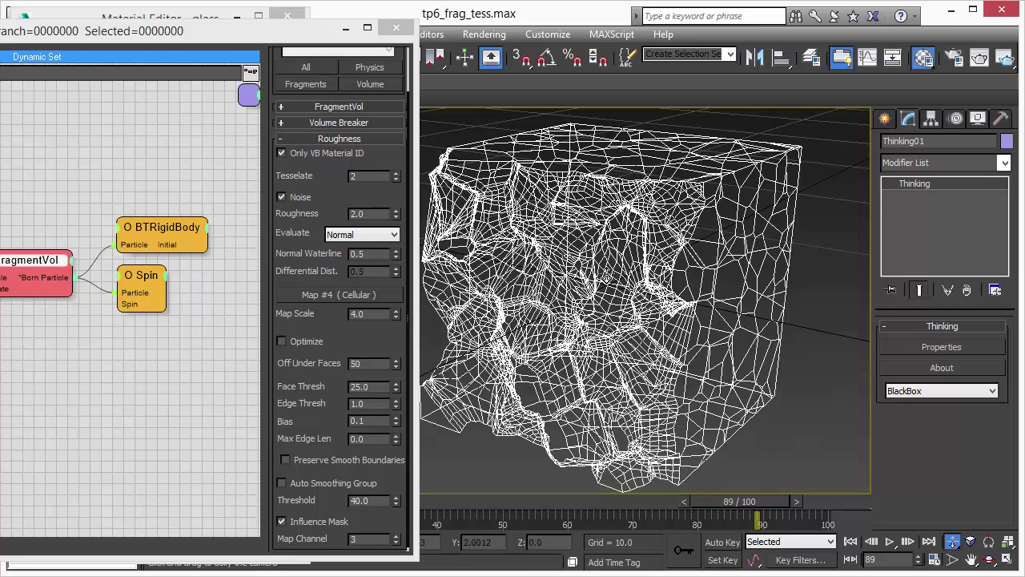
click(990, 559)
drag(651, 319, 709, 211)
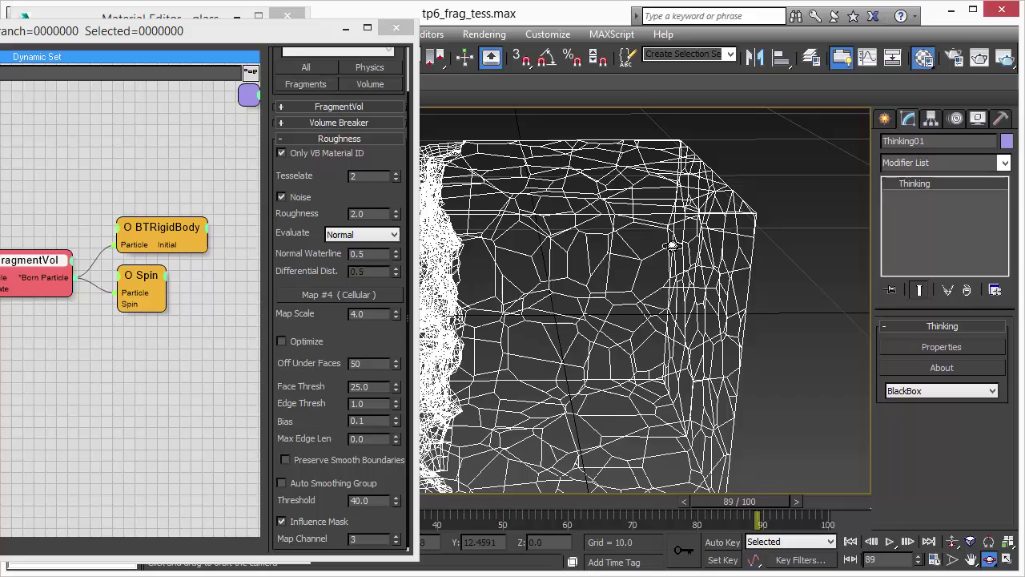
drag(512, 274, 607, 270)
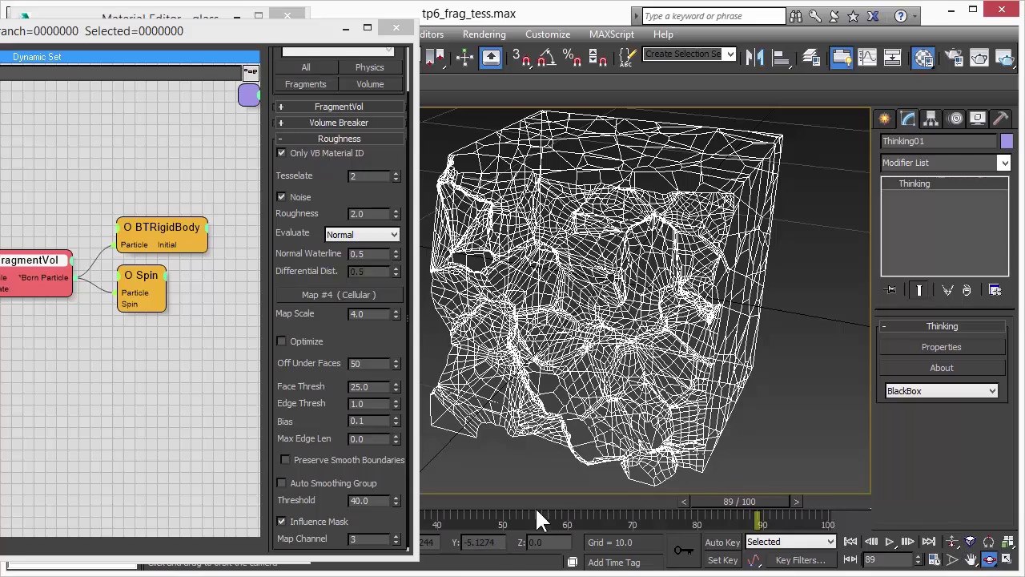
Step: Return to the first frame and compare the fractured cube in shaded and wireframe display
click(850, 545)
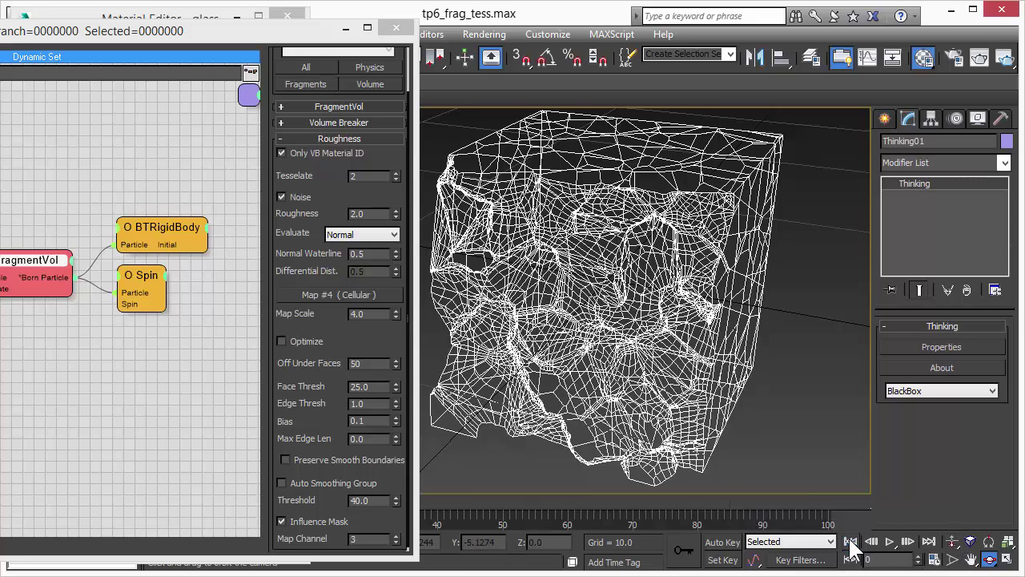
key(F3)
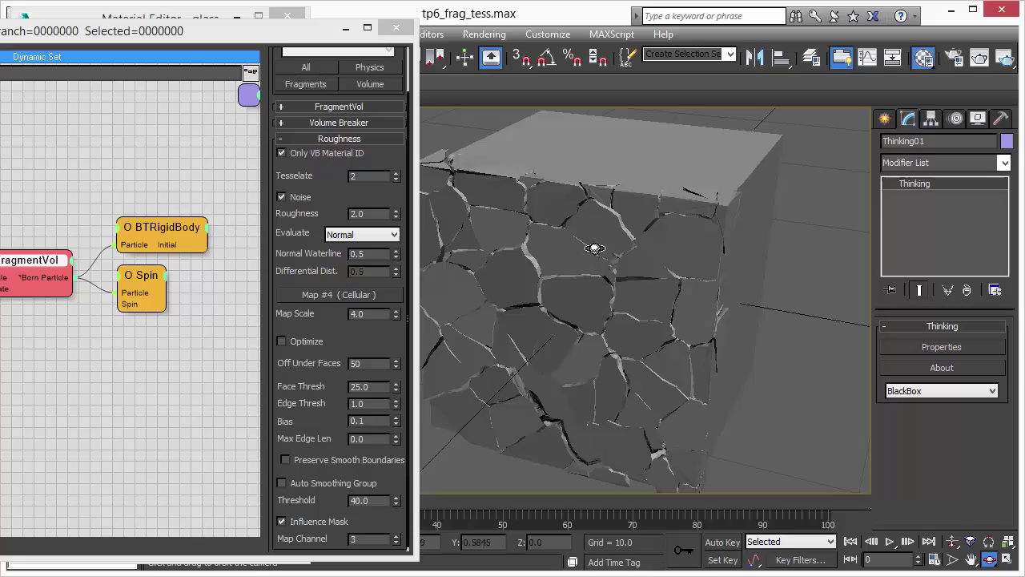
key(F3)
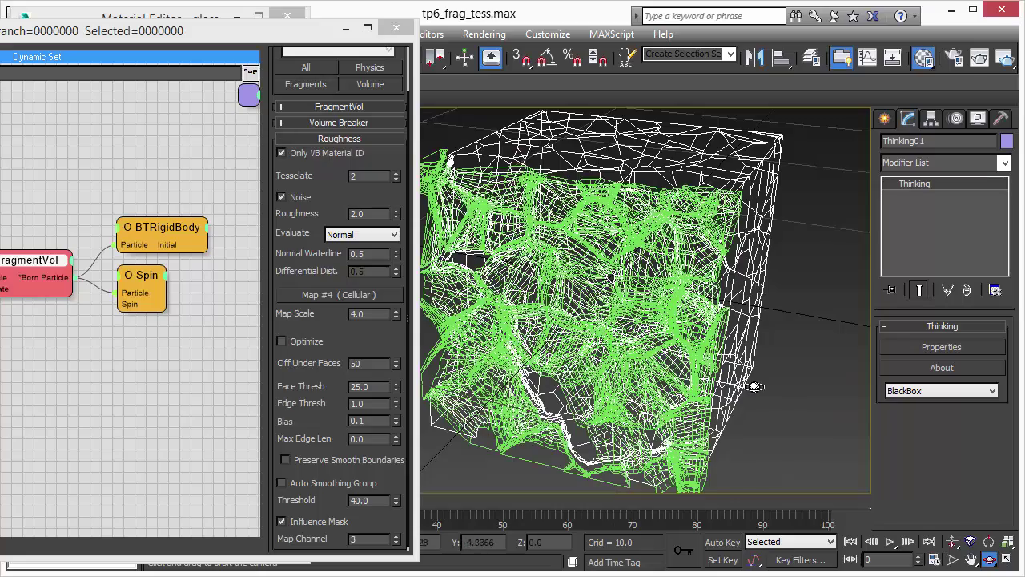
Step: Play the animation to frame 11 and examine the roughened fragments in shaded display from the side and front
click(889, 541)
key(F3)
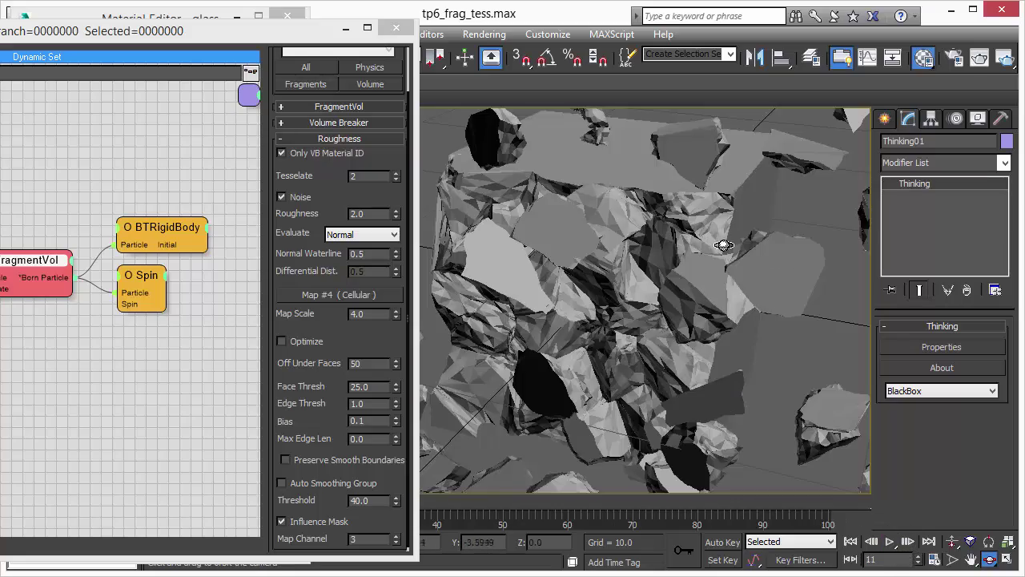
drag(773, 346, 670, 344)
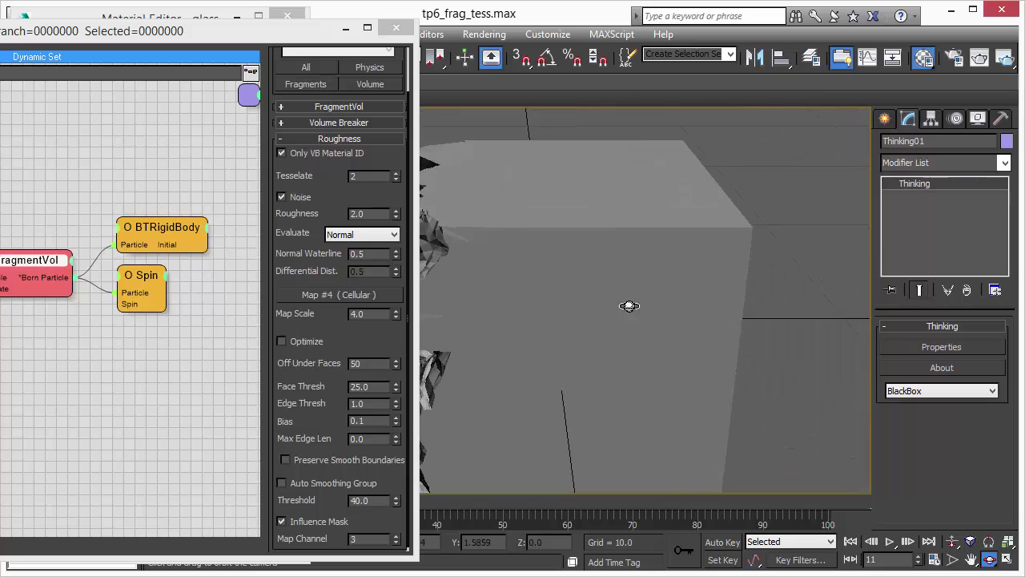
middle_drag(627, 305, 920, 304)
drag(741, 296, 607, 213)
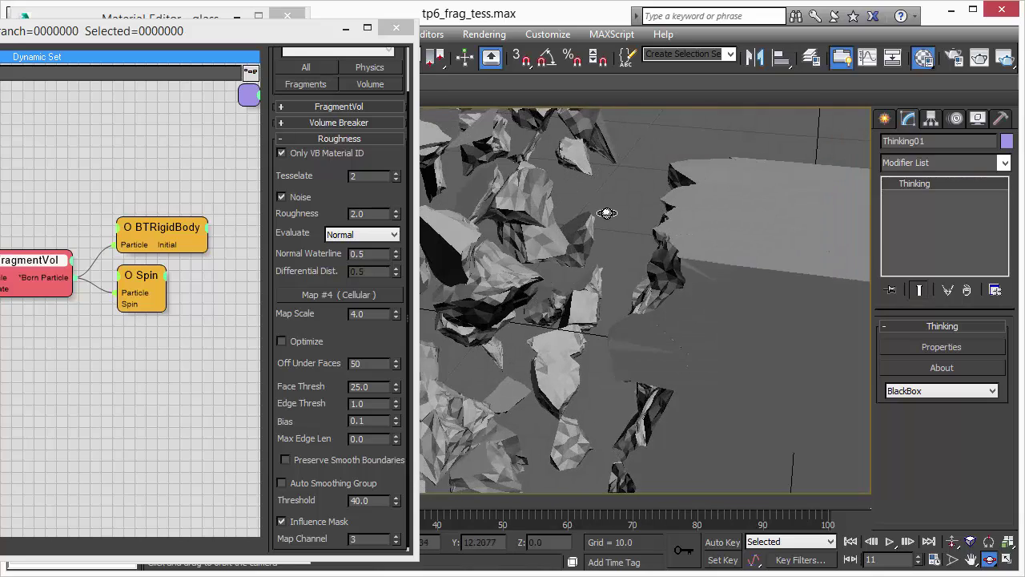
drag(635, 297, 728, 286)
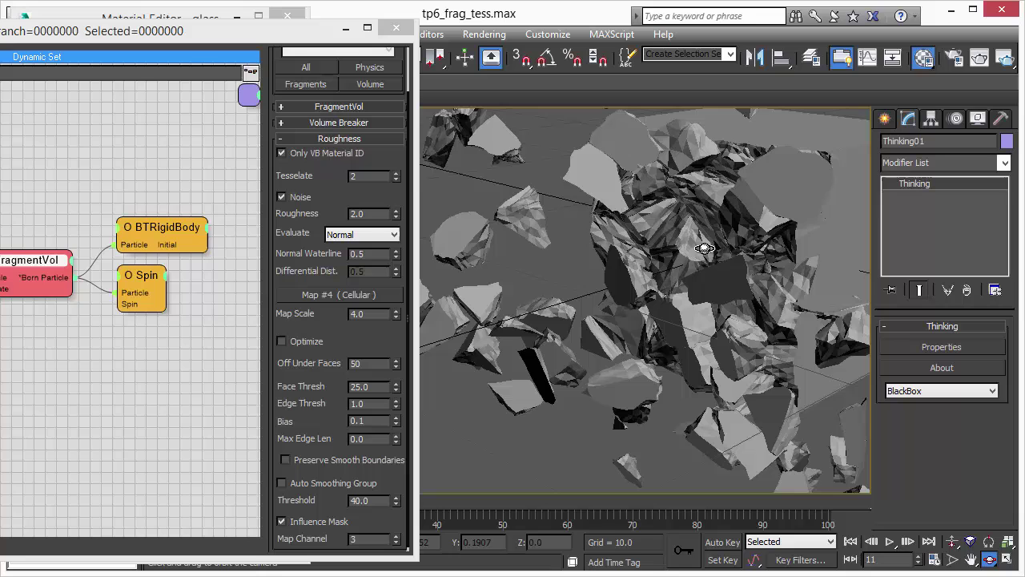
Step: Play the animation on to frame 47 and examine the roughened broken face from farther away and up close
middle_drag(717, 253, 671, 259)
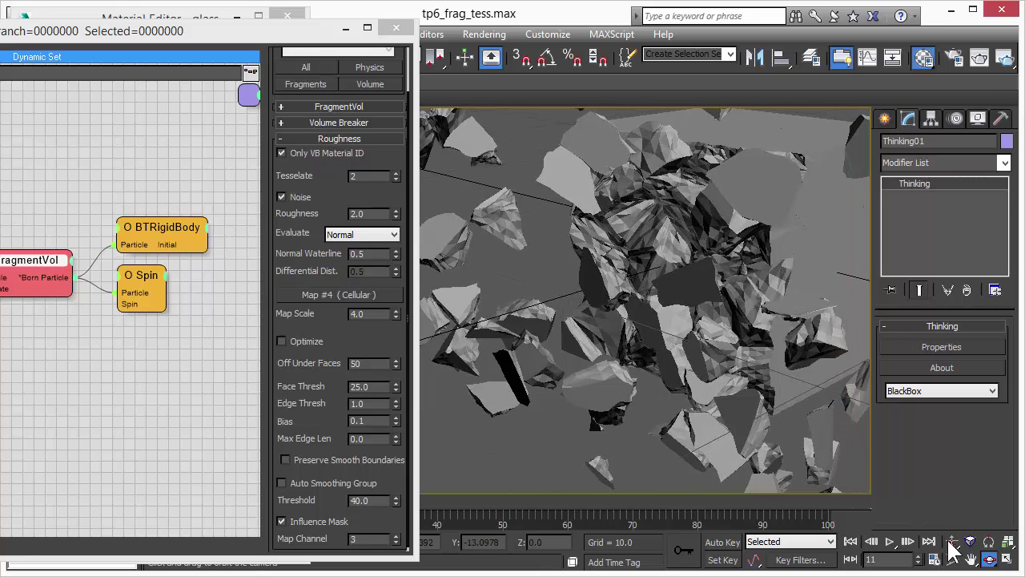
click(951, 542)
drag(626, 276, 627, 315)
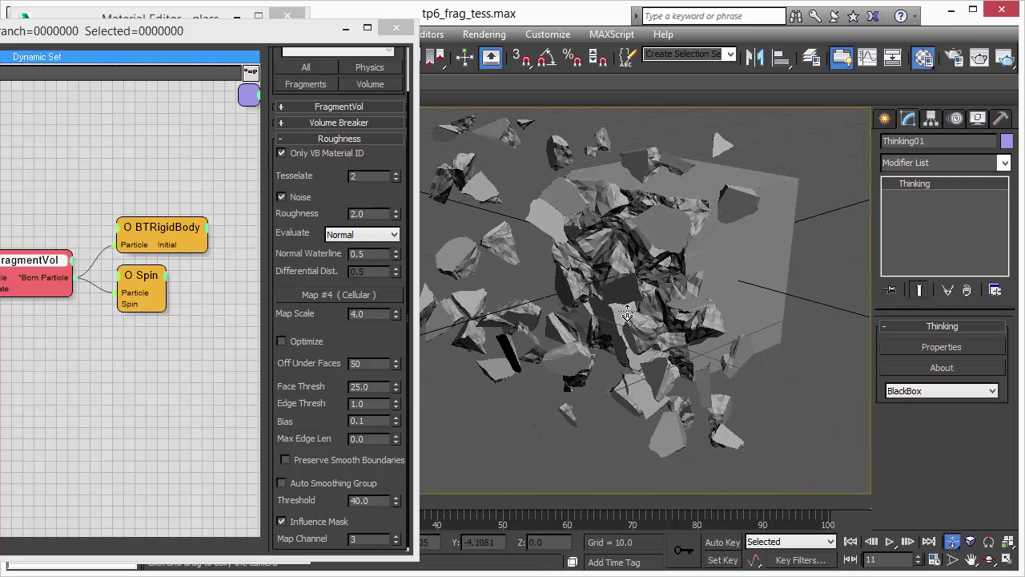
click(888, 541)
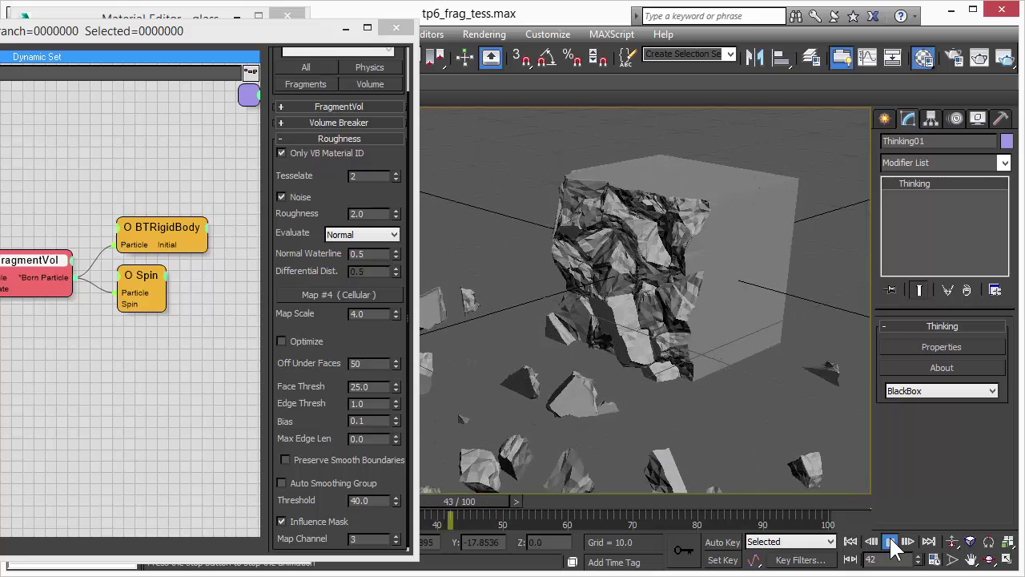
click(889, 541)
drag(544, 400, 588, 438)
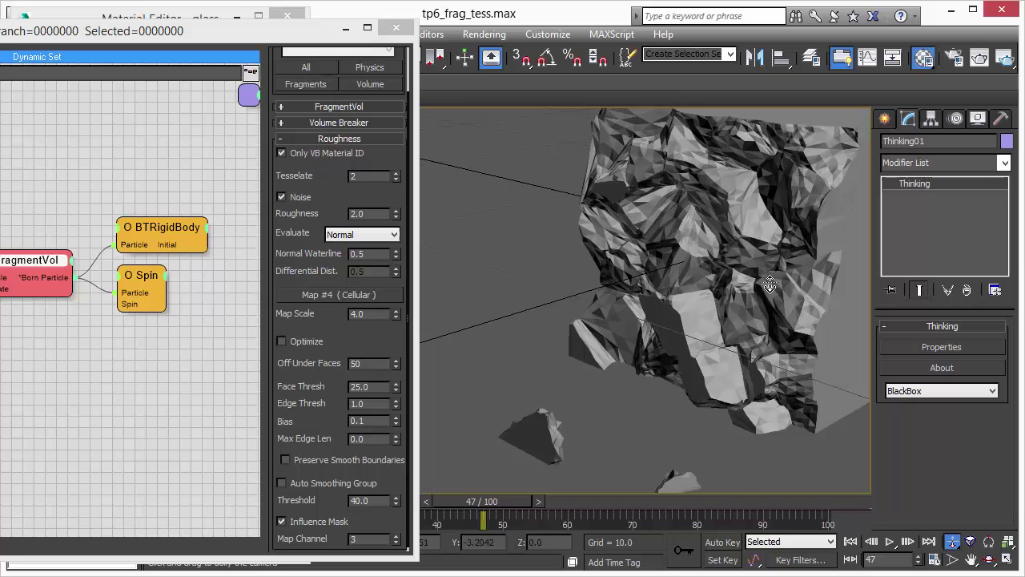
middle_drag(746, 303, 662, 315)
drag(662, 315, 664, 327)
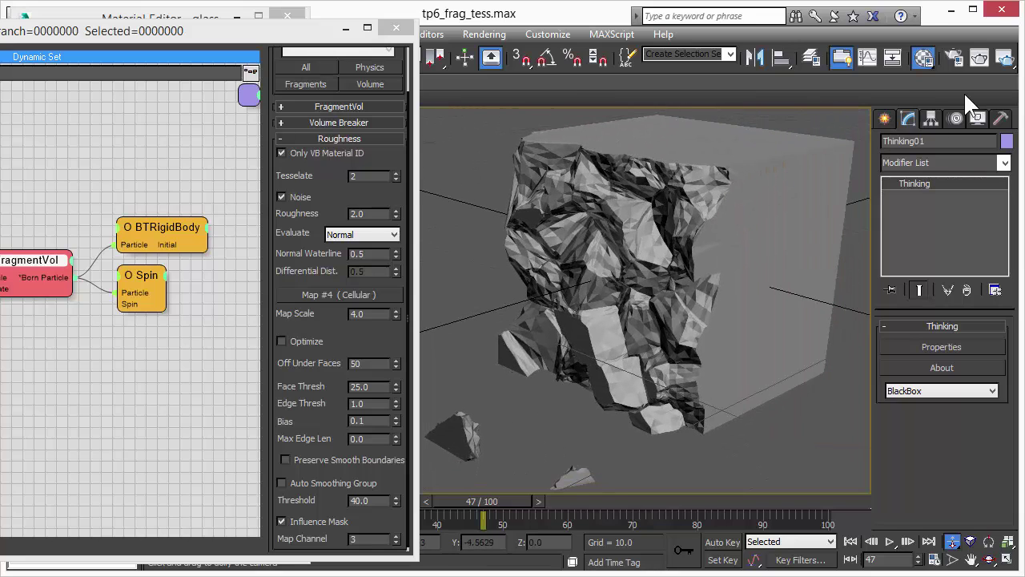
Step: Start an ActiveShade render of the fractured cube and frame its broken face, keeping the Roughness settings and viewport accessible
click(1006, 58)
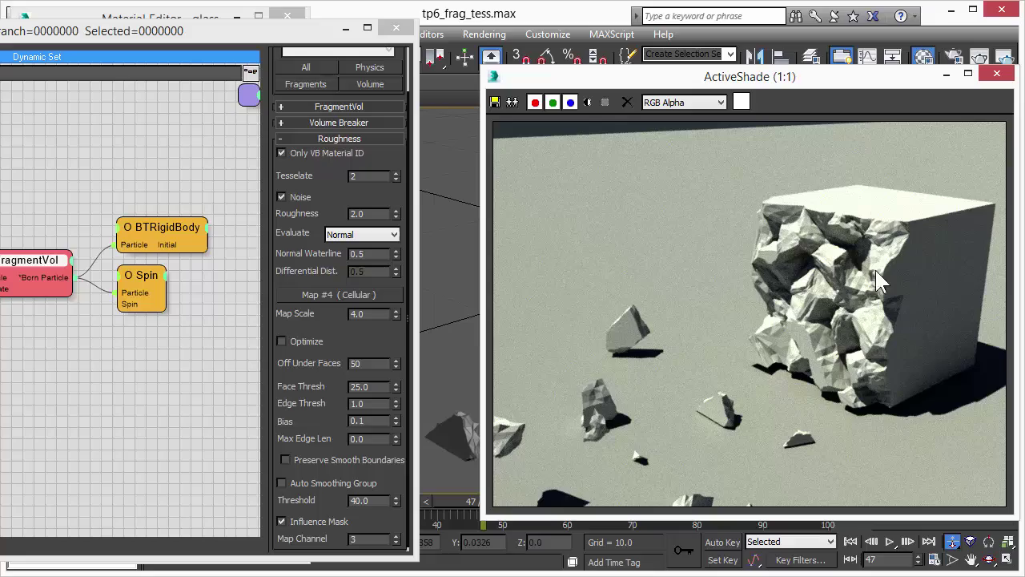
drag(465, 336, 464, 302)
middle_drag(450, 307, 322, 312)
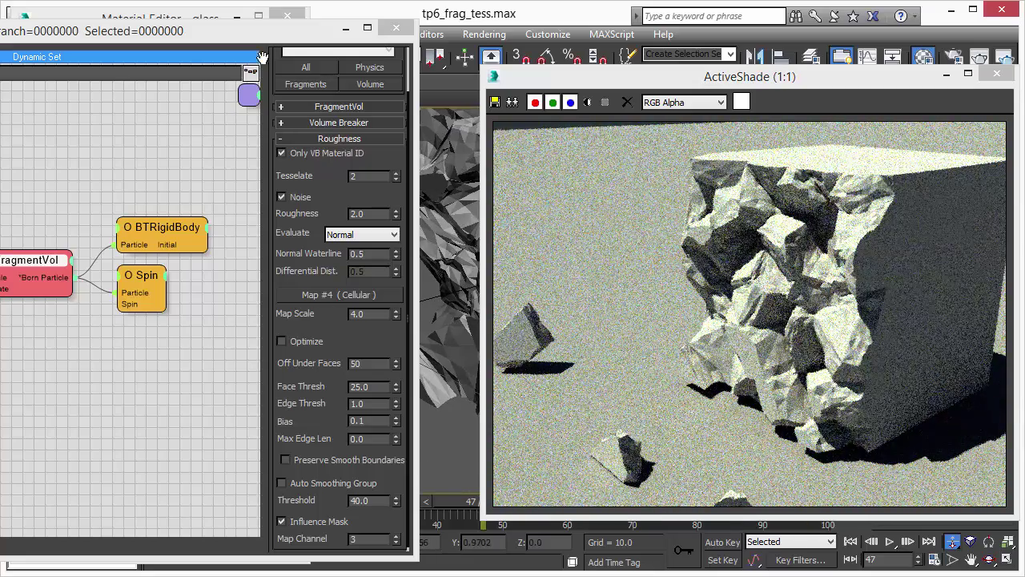
drag(263, 39, 88, 48)
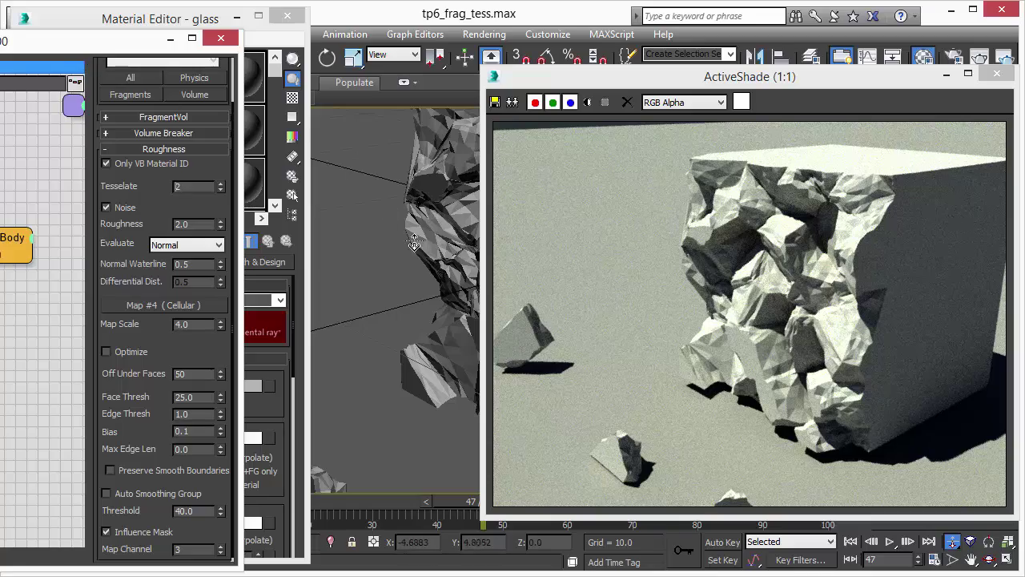
alt+middle_drag(409, 249, 319, 277)
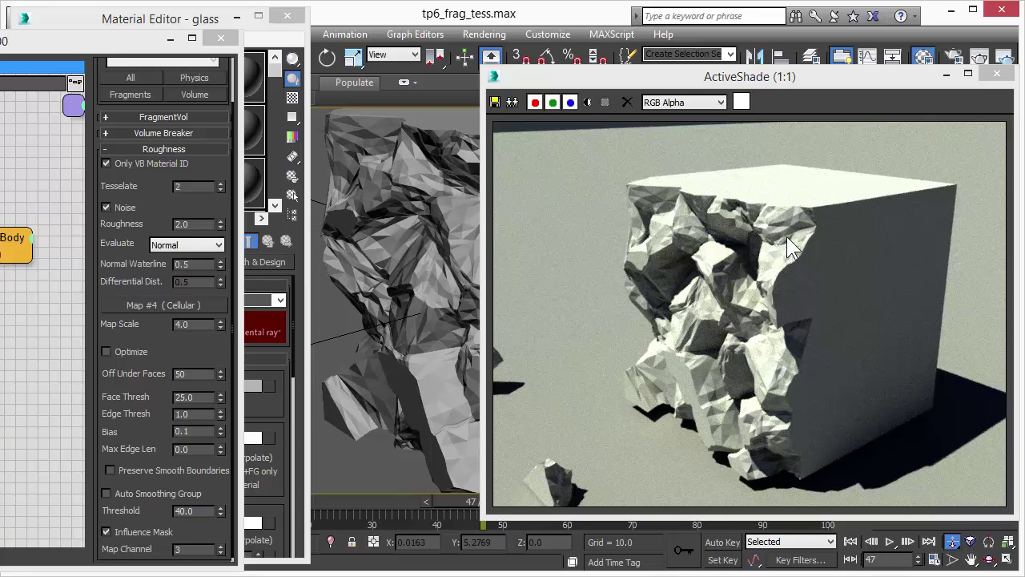
Step: Set the FragmentVol Tesselate value to 4 and inspect the finer broken face in the viewport and ActiveShade render
click(186, 186)
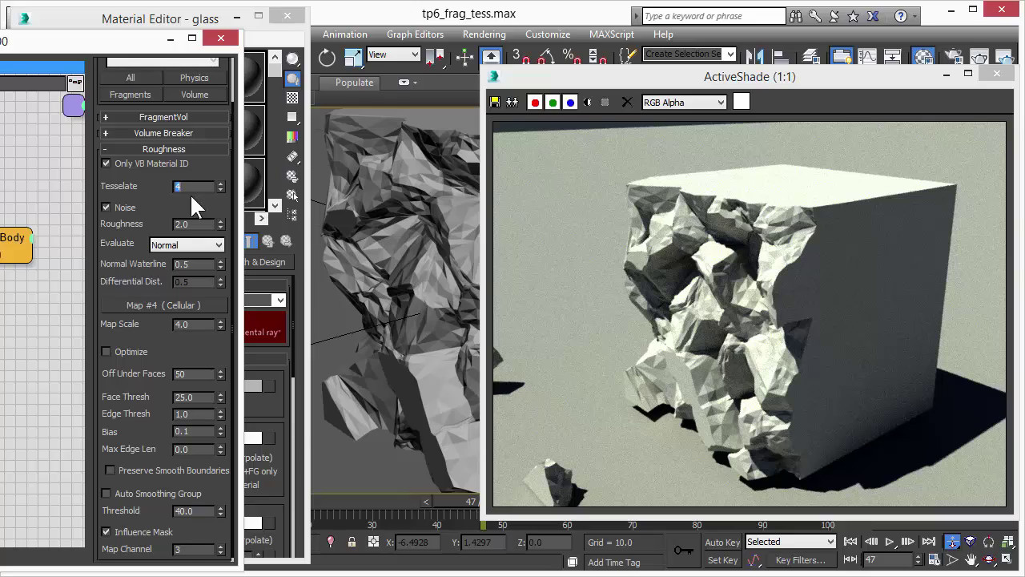
middle_click(377, 192)
scroll(376, 201, down, 1)
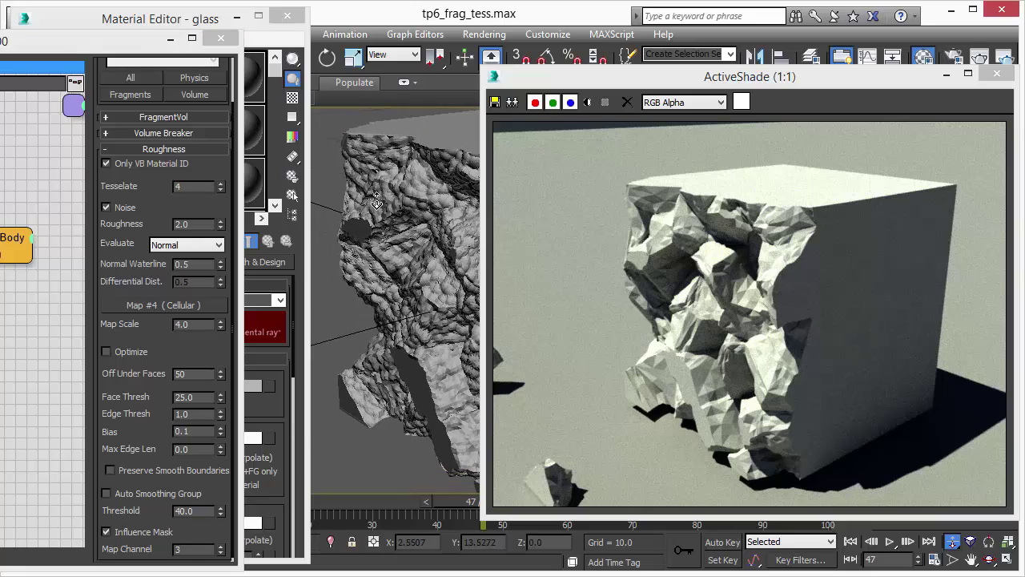
drag(395, 218, 396, 207)
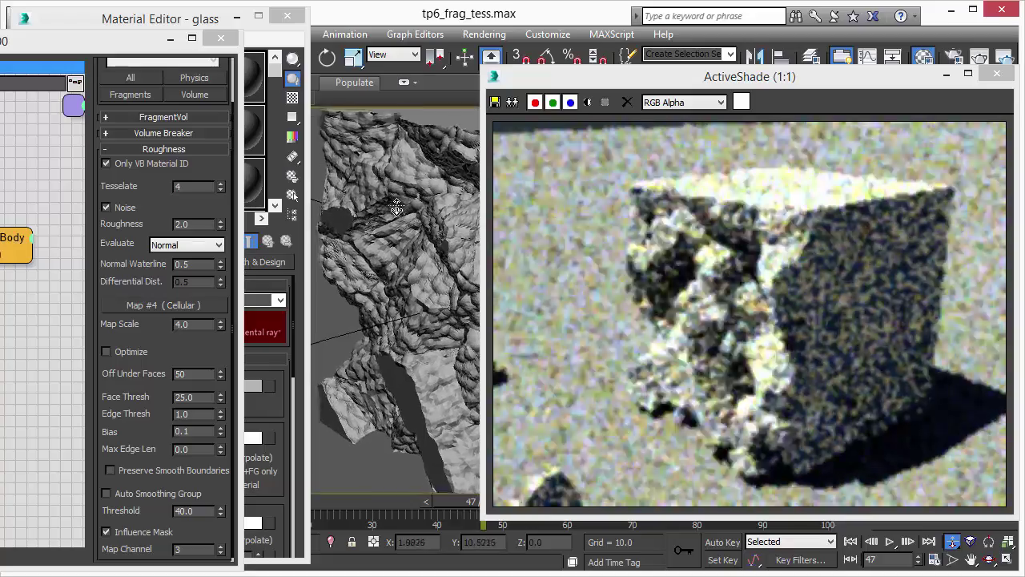
alt+middle_drag(397, 207, 397, 186)
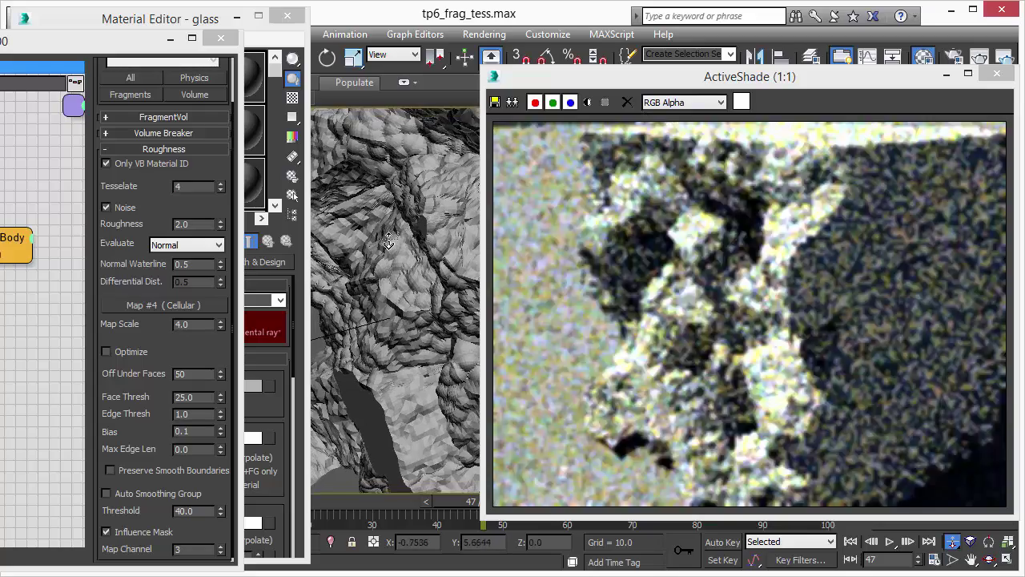
alt+middle_drag(386, 230, 388, 264)
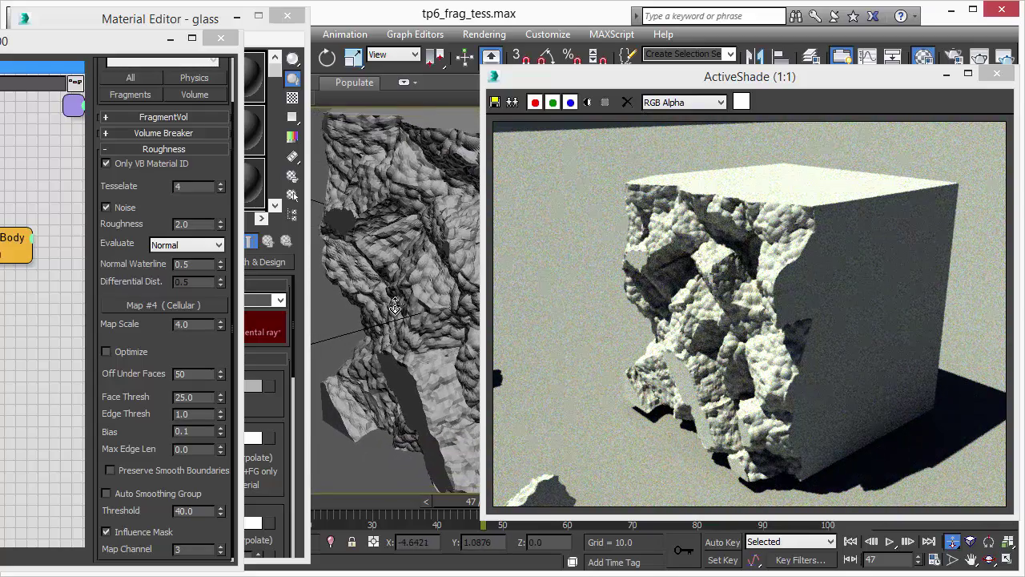
alt+middle_drag(413, 305, 406, 245)
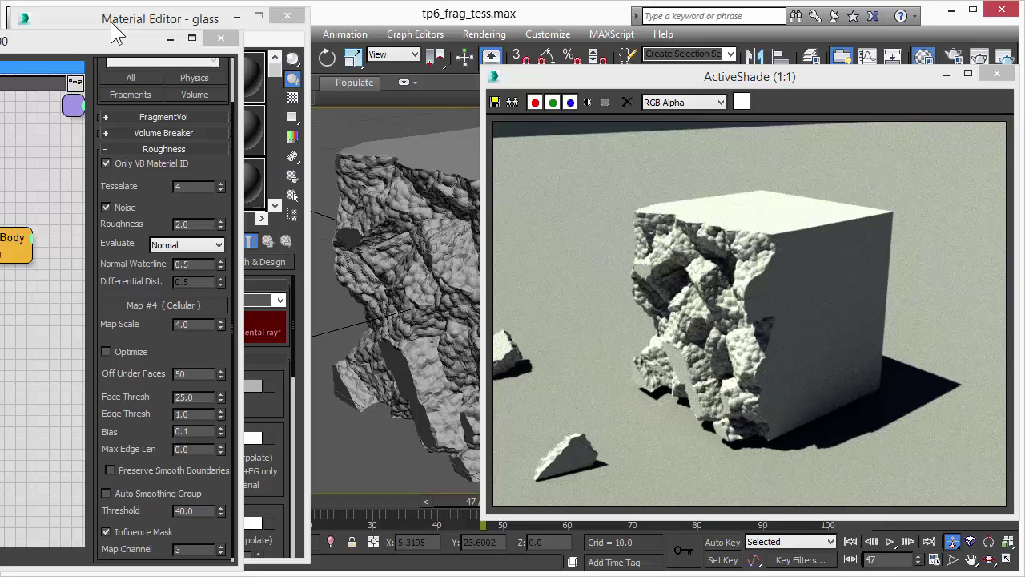
Step: Open the Cellular map inside the Mask map, set its cell Size to 3.0 and check the broken face in ActiveShade
drag(160, 40, 0, 72)
click(96, 77)
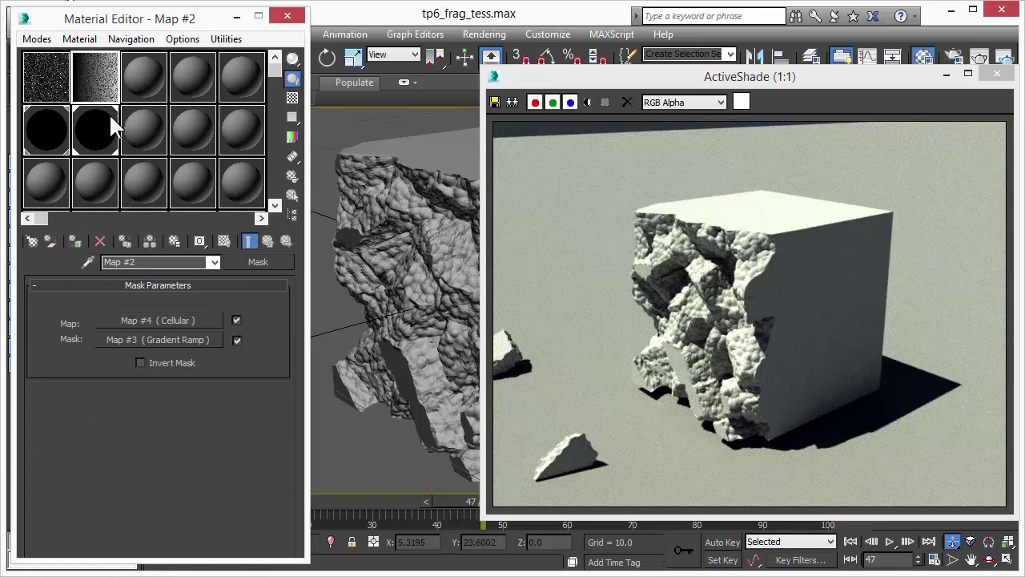
click(176, 320)
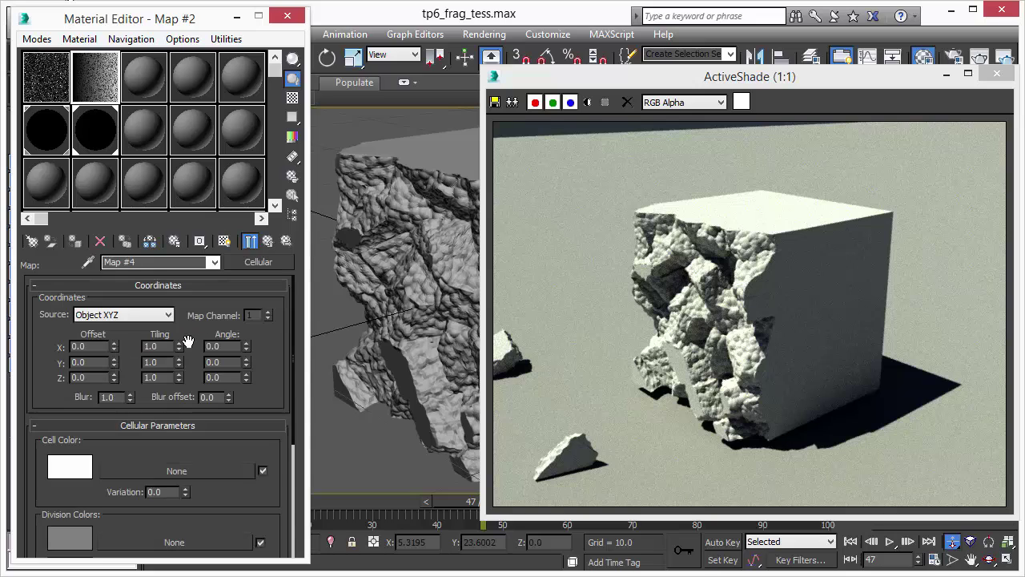
drag(279, 387, 272, 217)
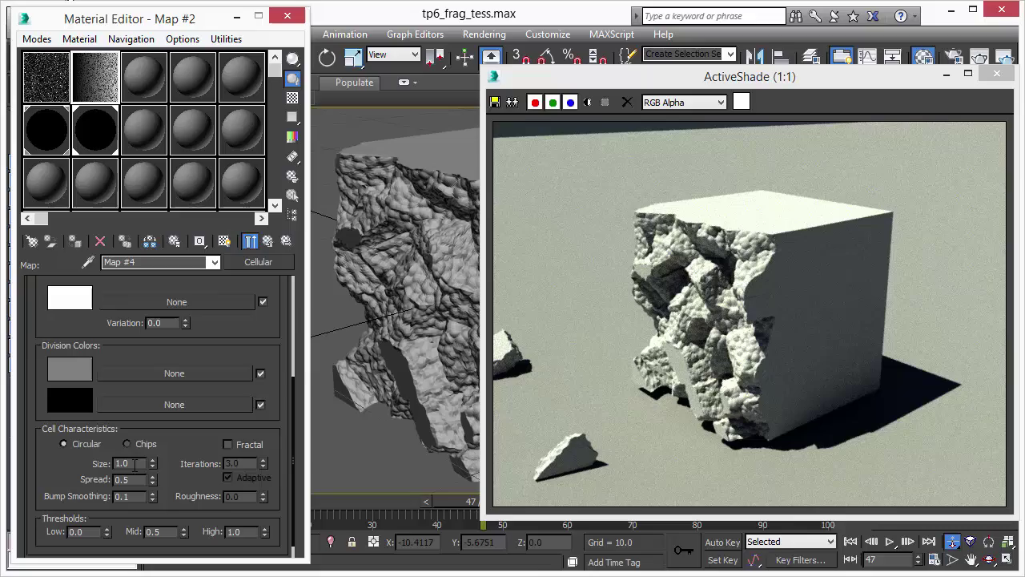
drag(133, 463, 84, 461)
text(3)
key(Return)
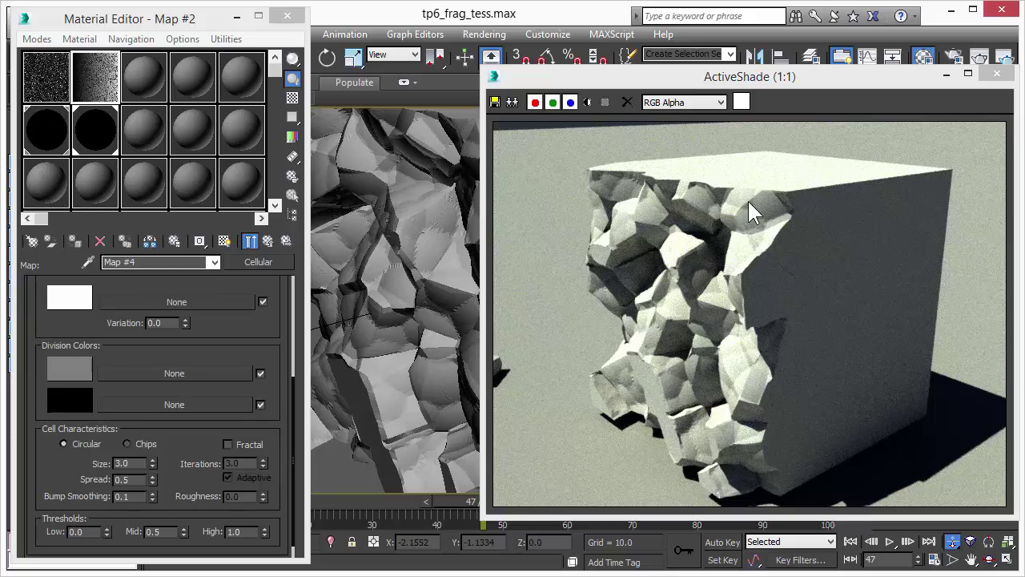
scroll(420, 254, down, 4)
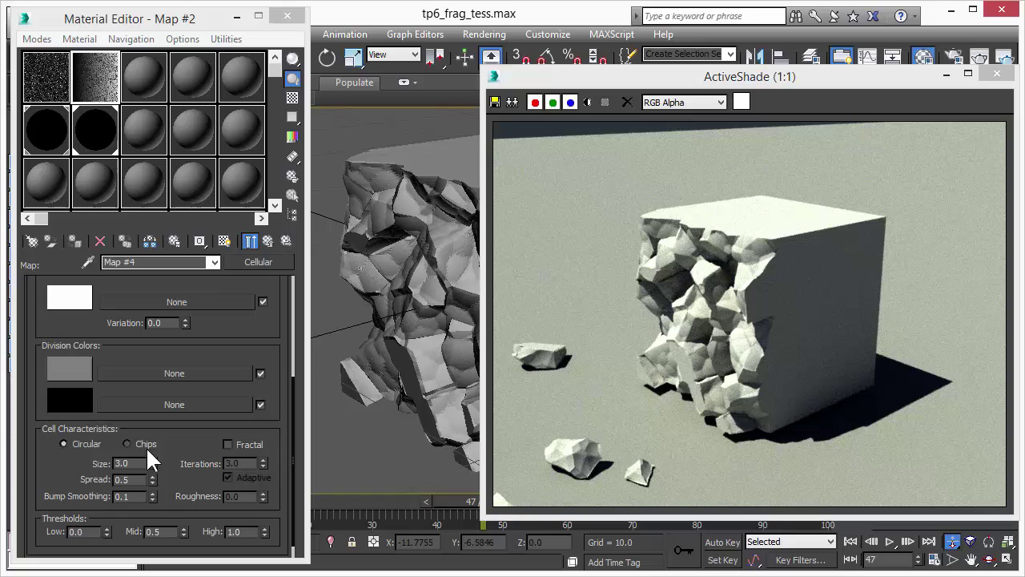
Step: Set the Cellular map's cell Size back to 1.0, inspect the broken face, and close the Material Editor
drag(134, 462, 90, 465)
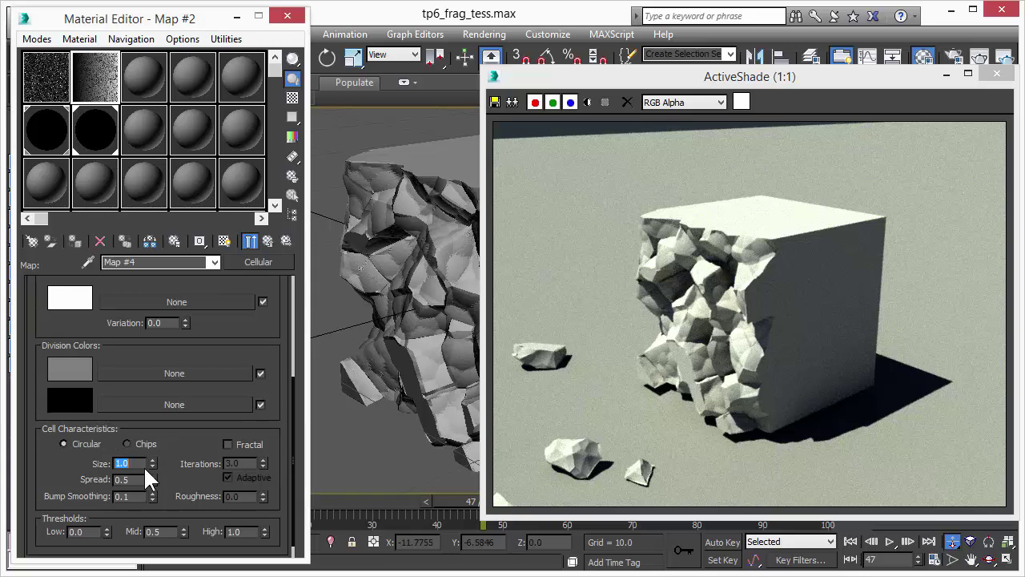
scroll(438, 273, up, 3)
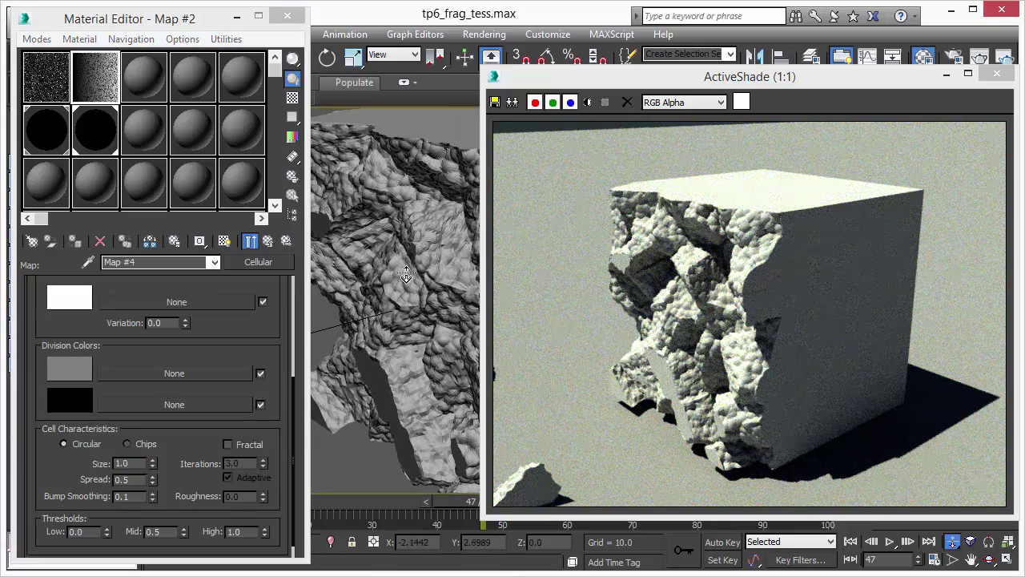
drag(418, 284, 419, 272)
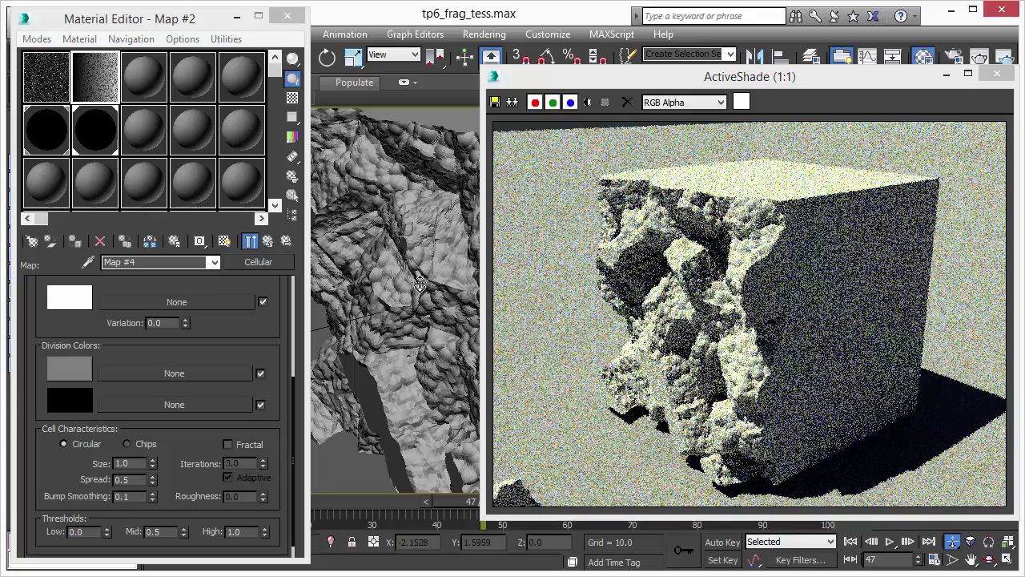
alt+middle_drag(417, 280, 418, 282)
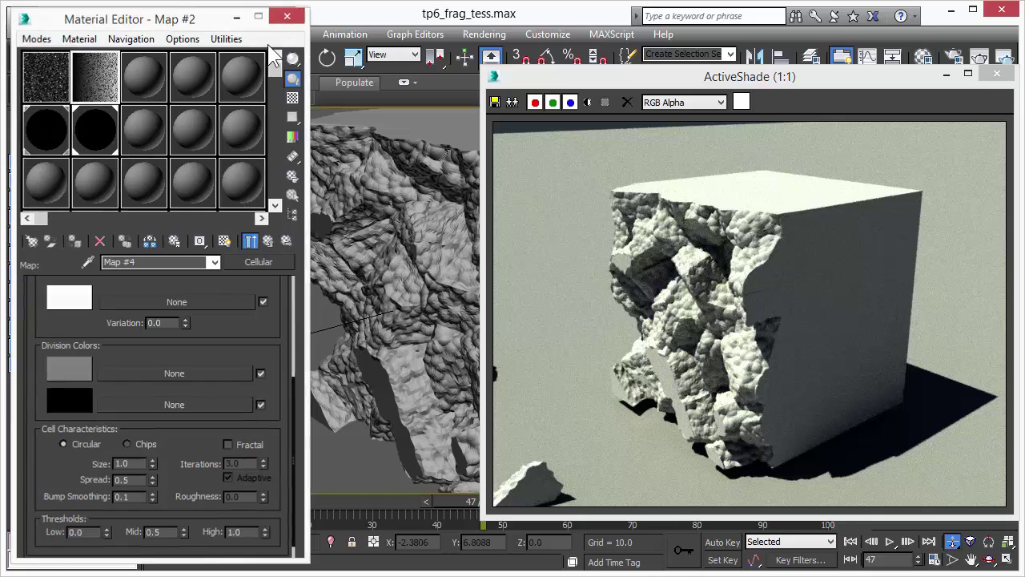
click(288, 16)
Step: Set the FragmentVol Map Scale to 2.0, compare the noise detail in the ActiveShade render, and close that render
drag(0, 29, 216, 45)
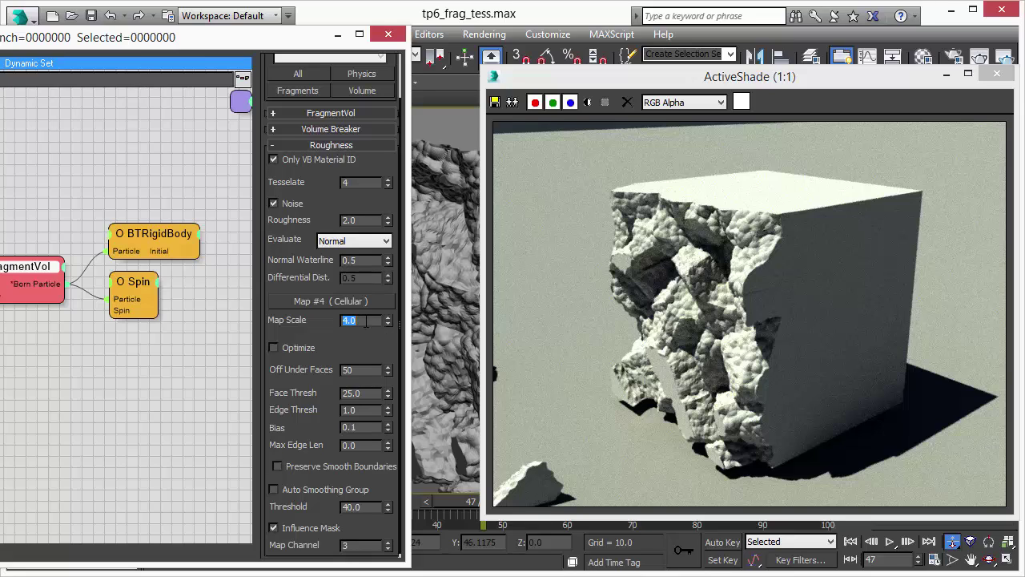
drag(232, 52, 141, 45)
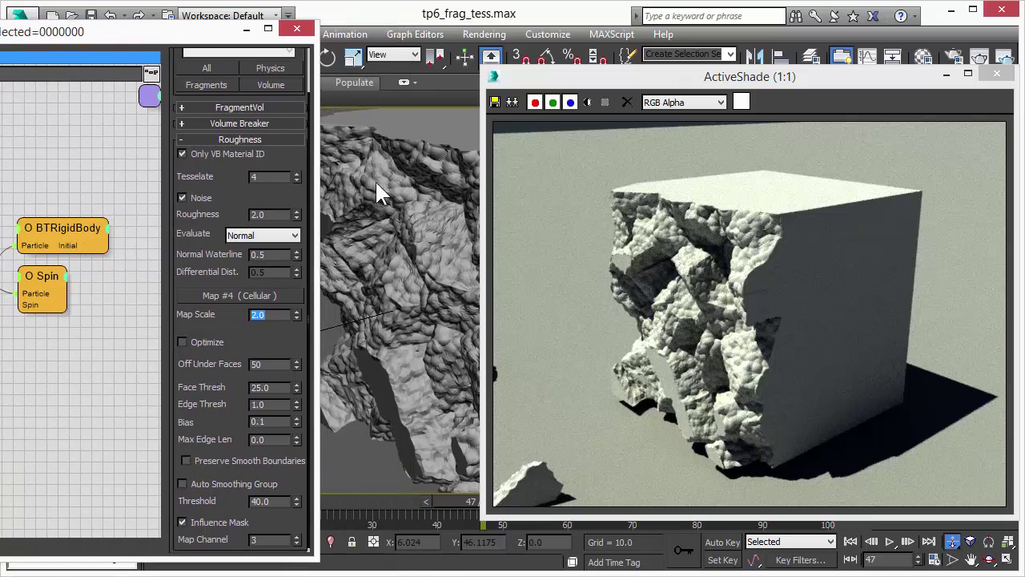
drag(409, 258, 412, 234)
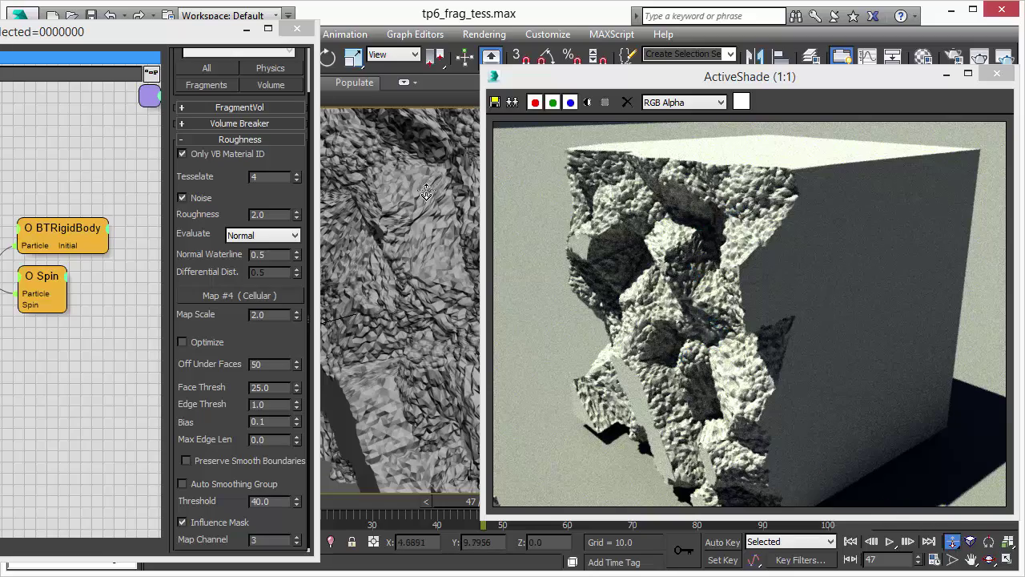
scroll(425, 192, down, 5)
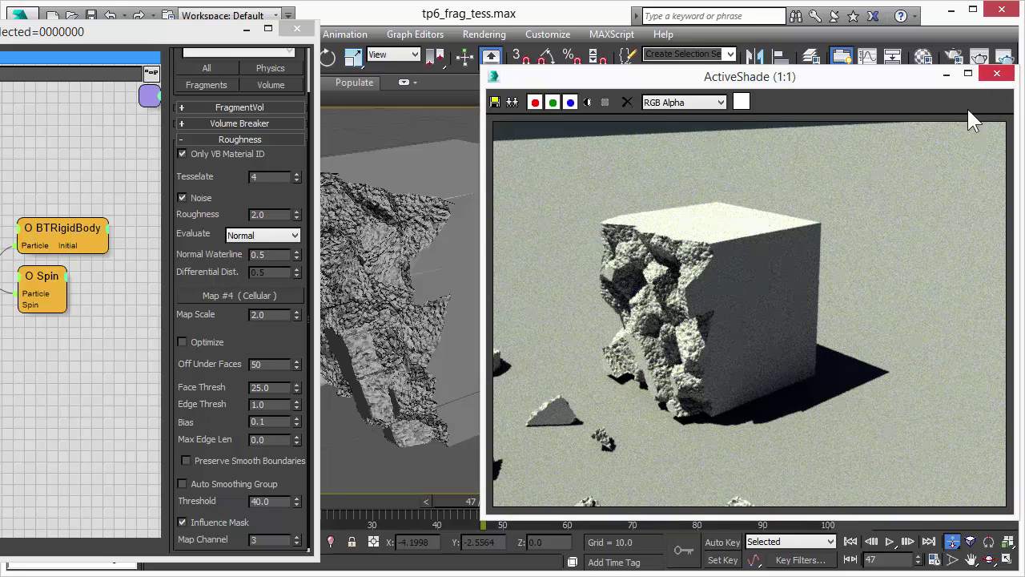
click(996, 73)
Step: Set the FragmentVol Roughness value to 6.0 and inspect the spiky displacement on the cube's broken face up close
alt+middle_drag(501, 275, 687, 286)
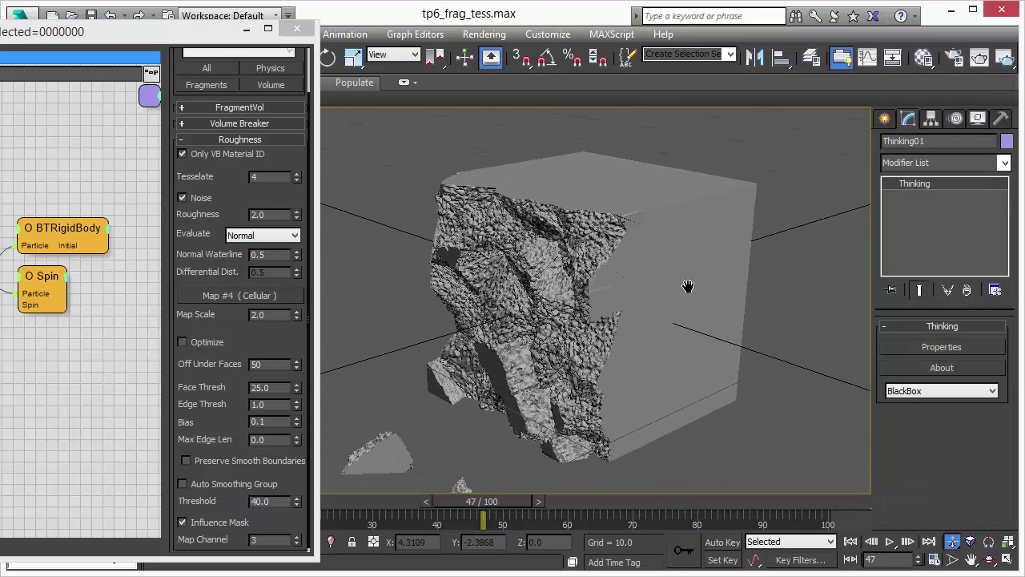
scroll(688, 285, up, 2)
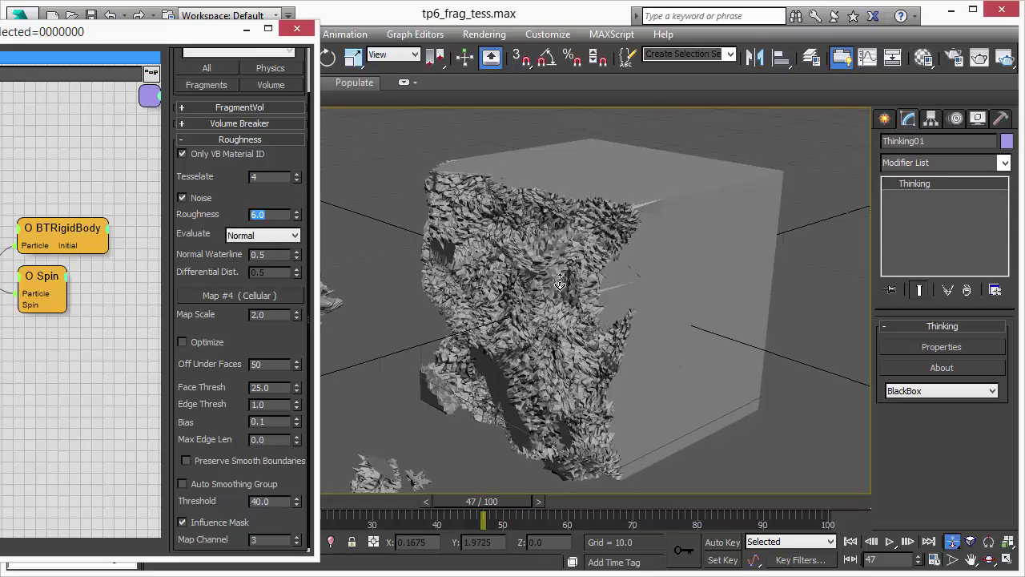
scroll(565, 272, up, 5)
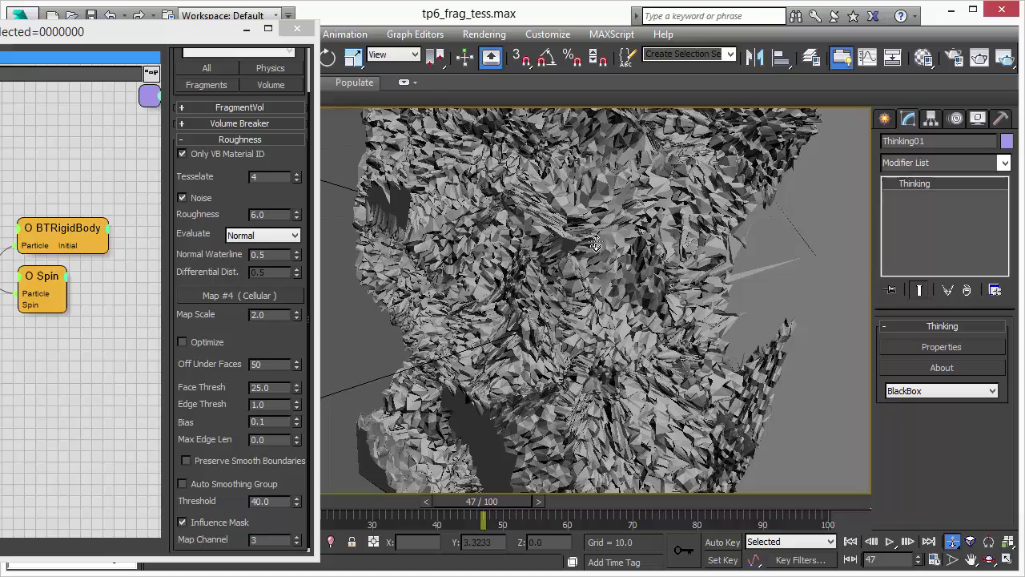
scroll(589, 309, up, 2)
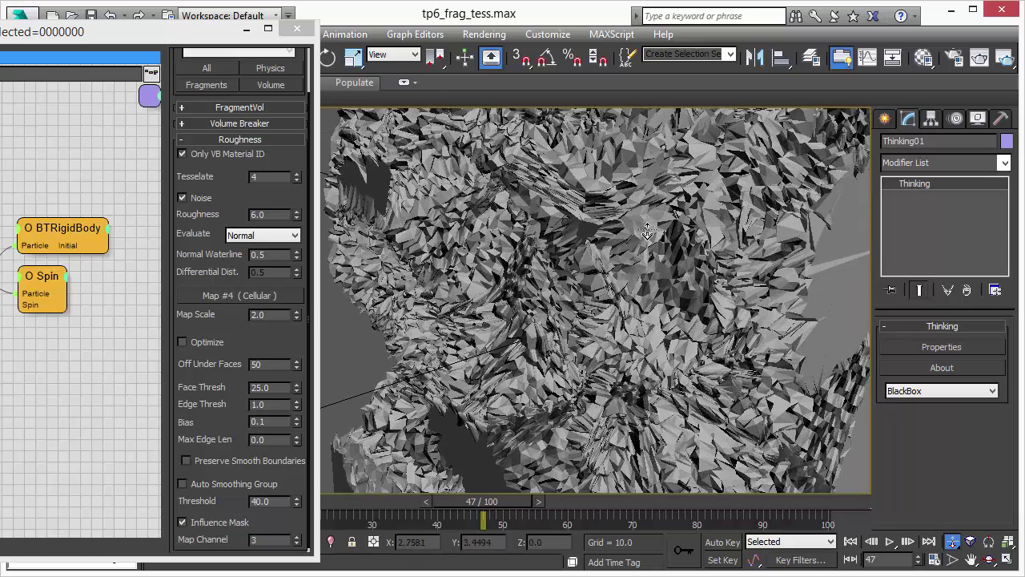
scroll(647, 233, down, 4)
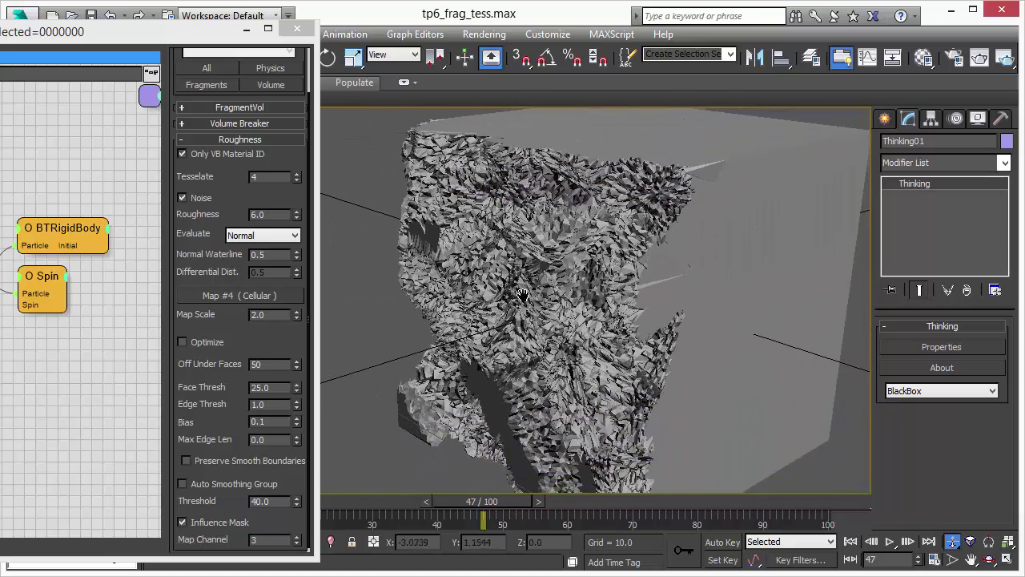
scroll(522, 294, down, 3)
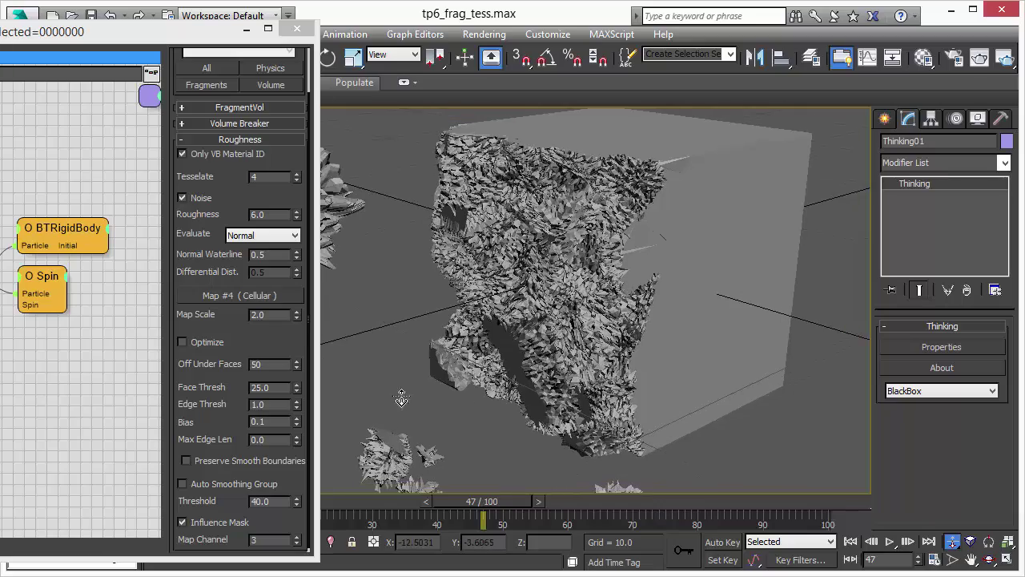
click(990, 559)
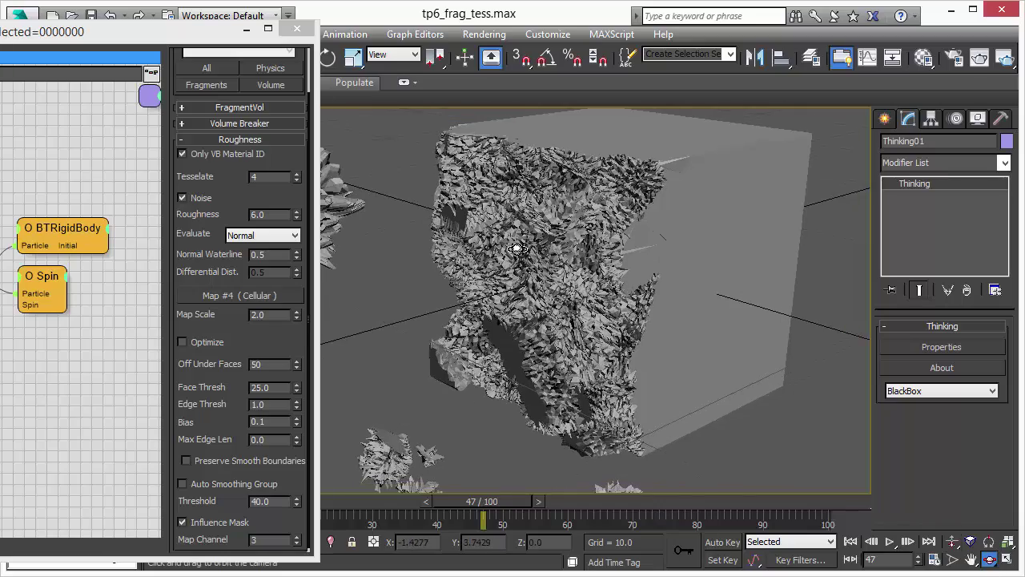
Step: Set the FragmentVol Roughness to 2.0, replay the fragmentation from the first frame and stop it at frame 8
drag(517, 249, 551, 292)
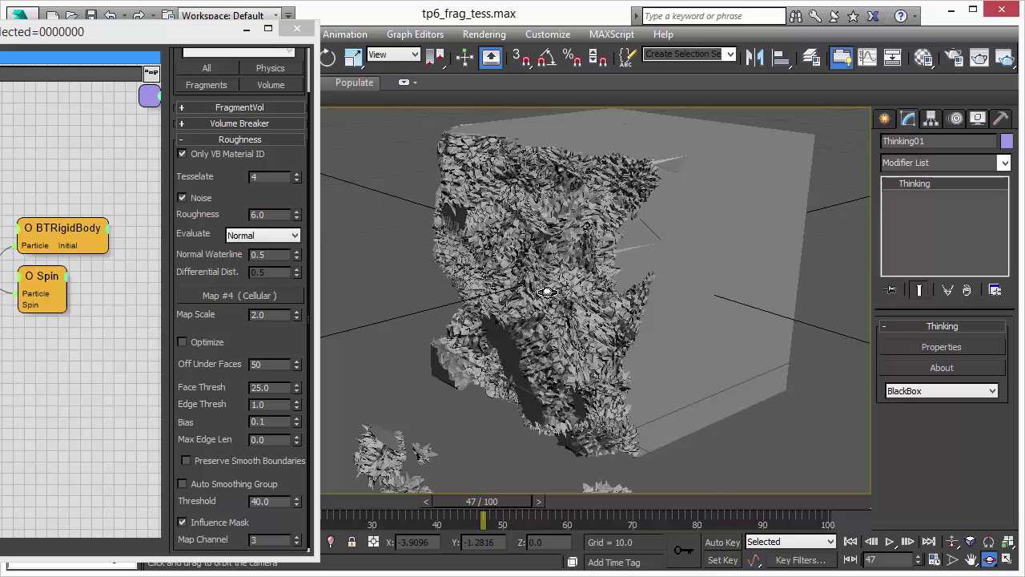
double_click(284, 217)
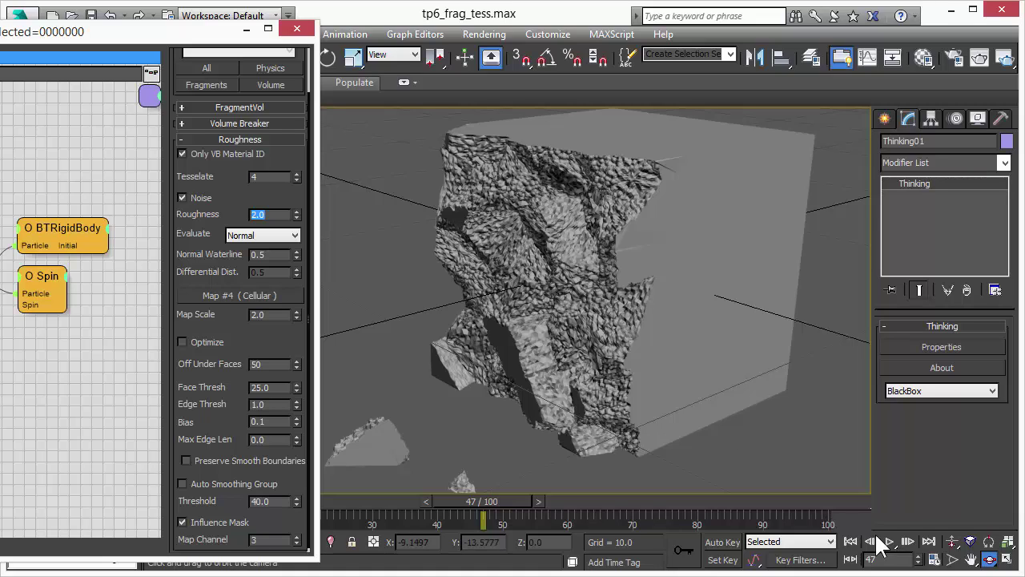
click(850, 541)
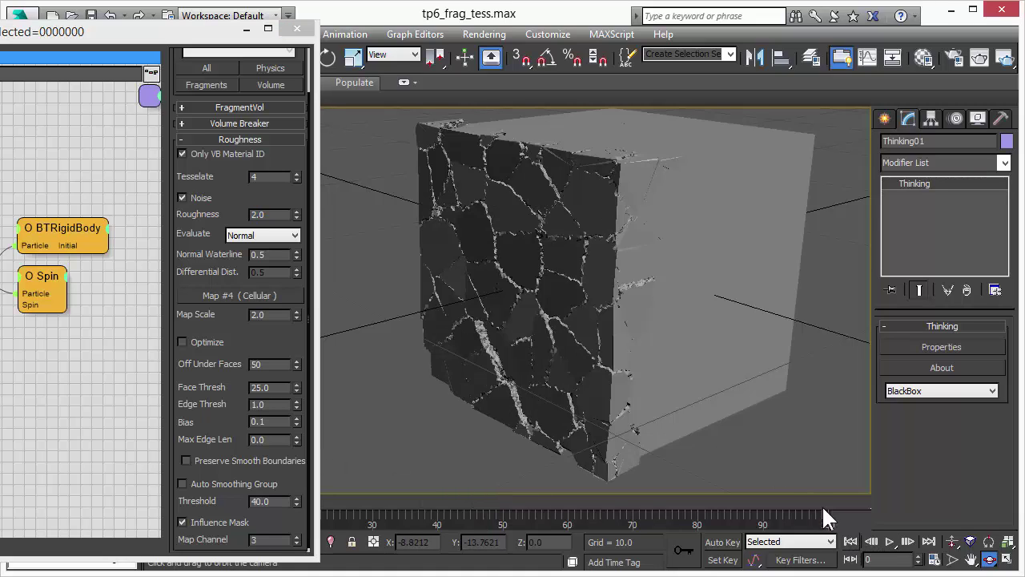
click(890, 541)
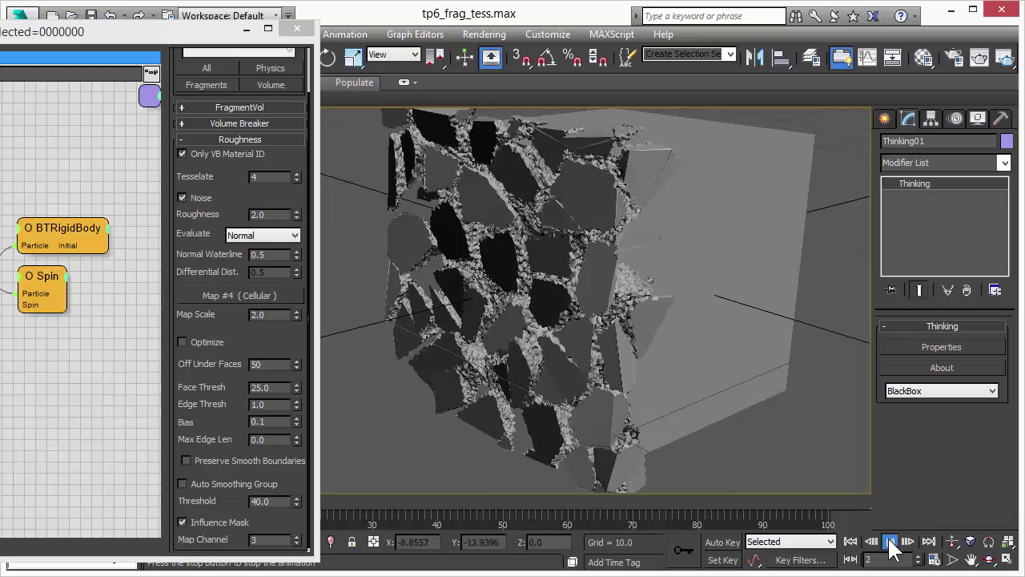
click(890, 541)
Step: Inspect the flying fragments up close, switch the noise Evaluate mode to Differential, and set the Roughness to 0.5
alt+middle_drag(751, 355, 751, 355)
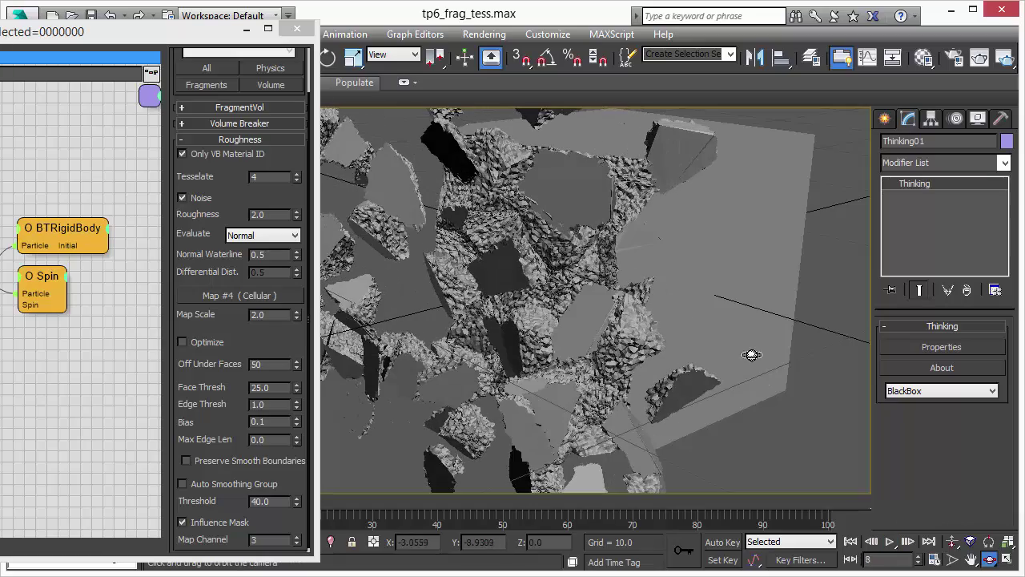
drag(706, 275, 682, 268)
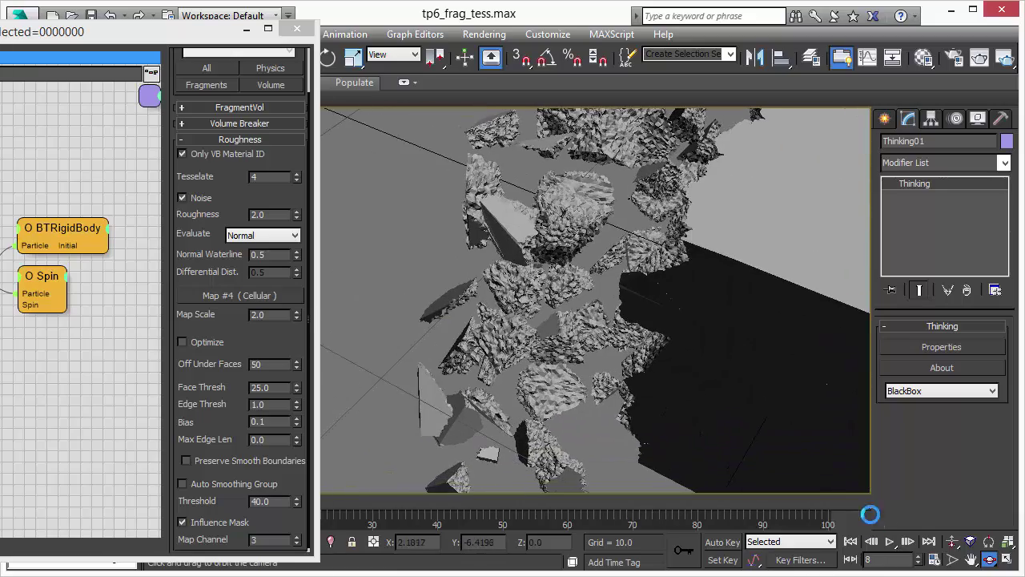
click(951, 542)
drag(626, 237, 342, 282)
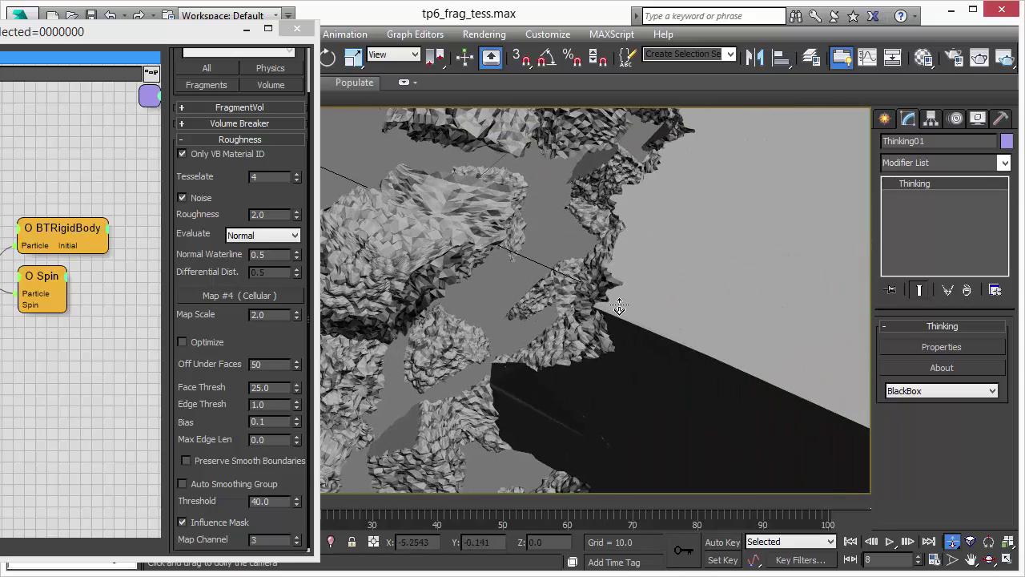
click(294, 235)
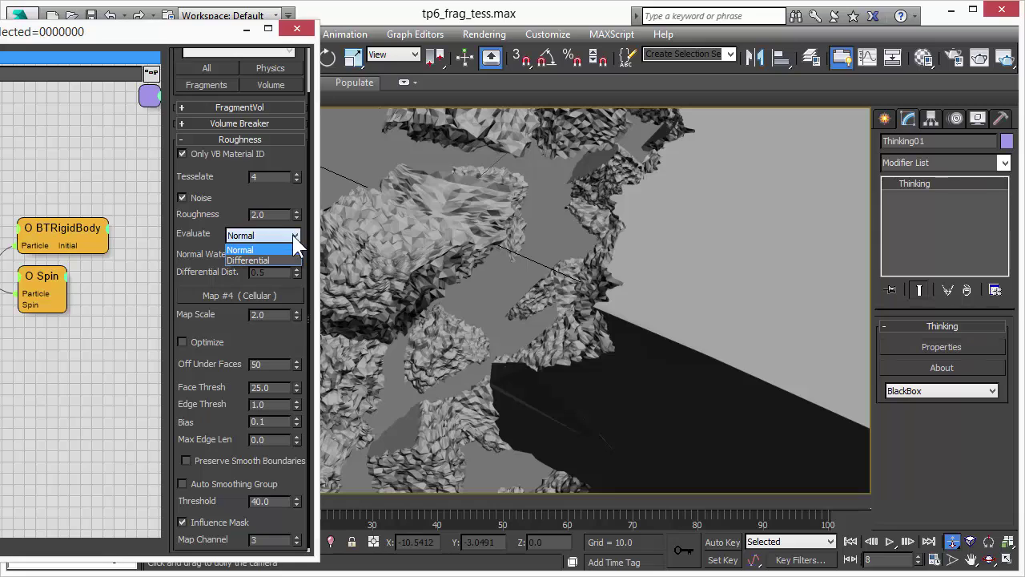
click(266, 260)
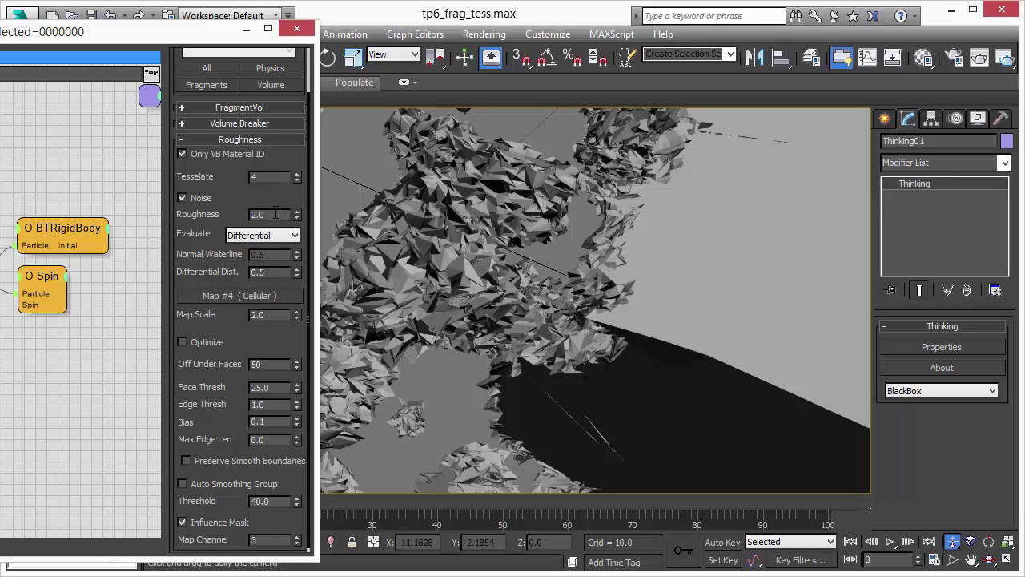
text(0.5)
key(Return)
click(555, 304)
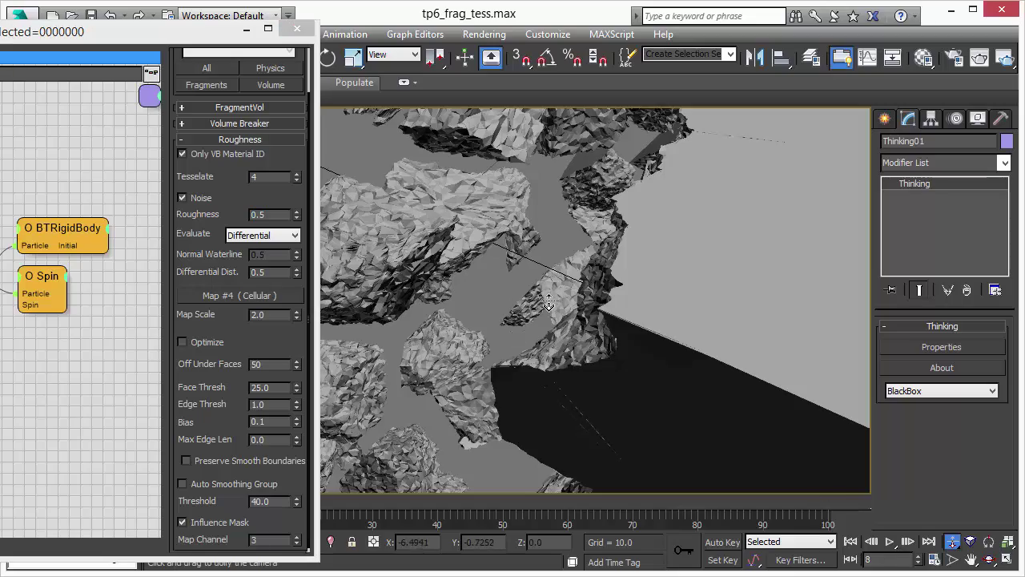
Step: Examine the rough inner surfaces of the fragments and the cube's broken face, continuing the playback to frame 20
click(990, 560)
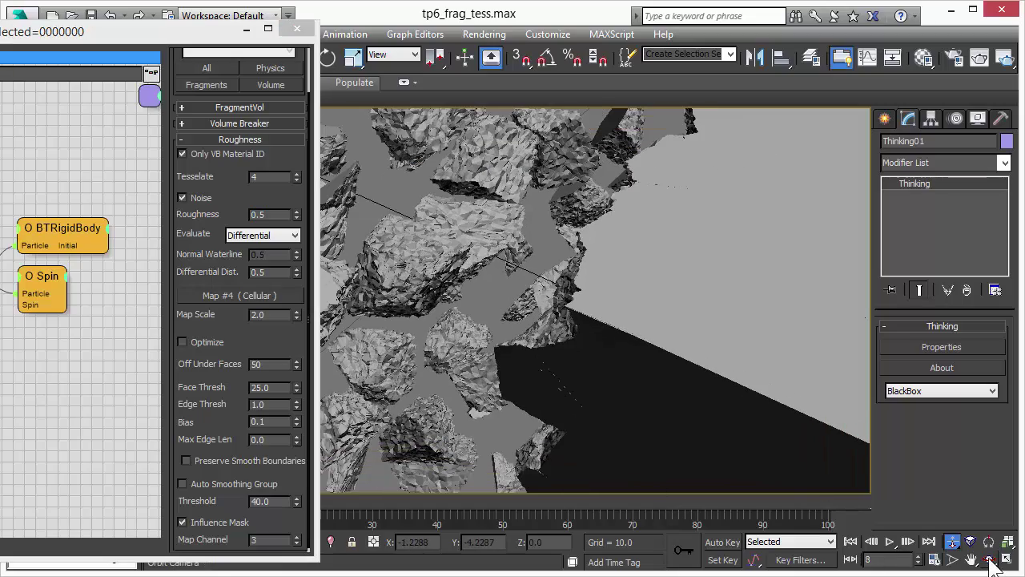
drag(451, 326, 635, 291)
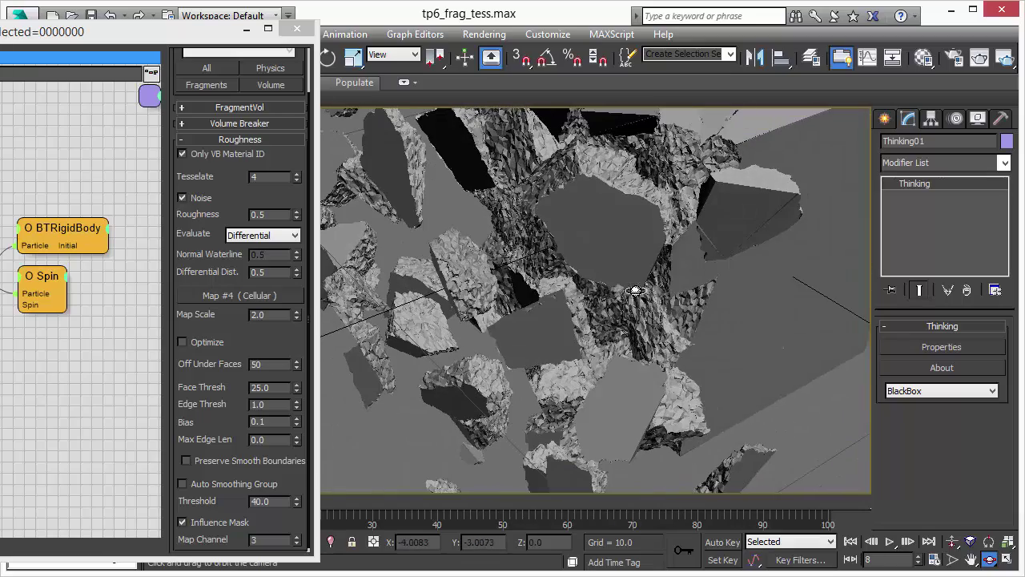
click(952, 543)
drag(656, 210, 653, 187)
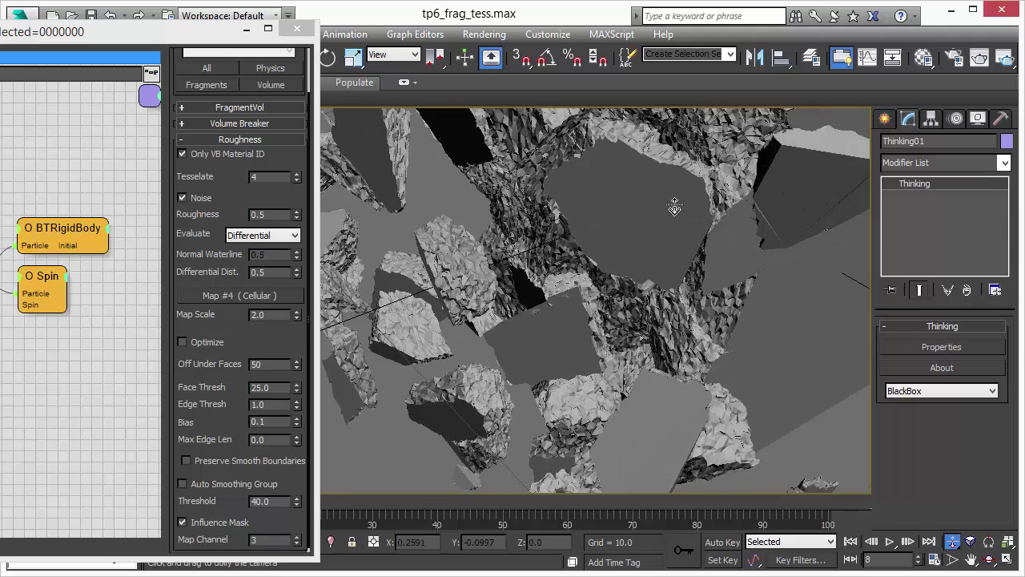
middle_drag(674, 207, 505, 312)
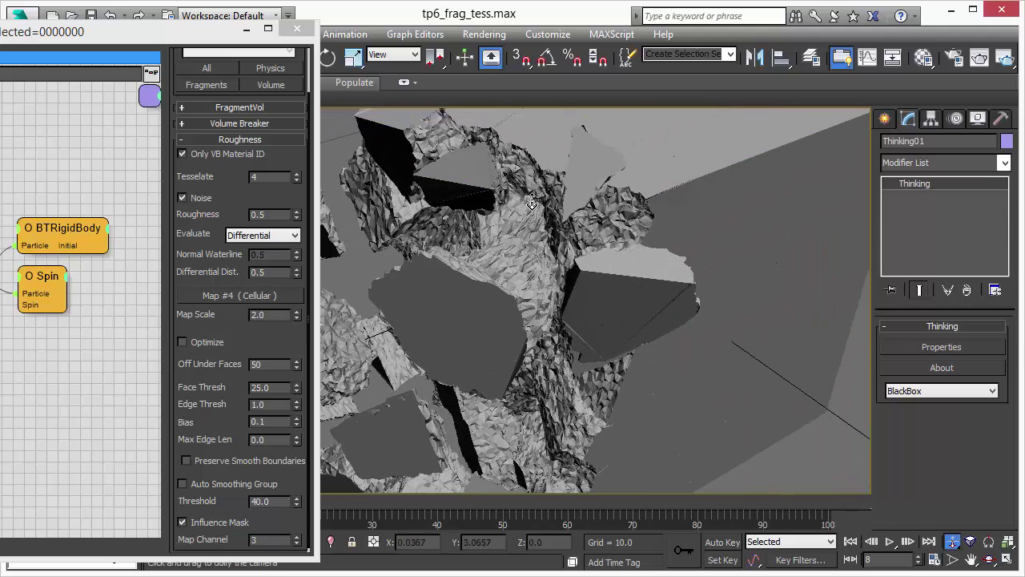
click(890, 541)
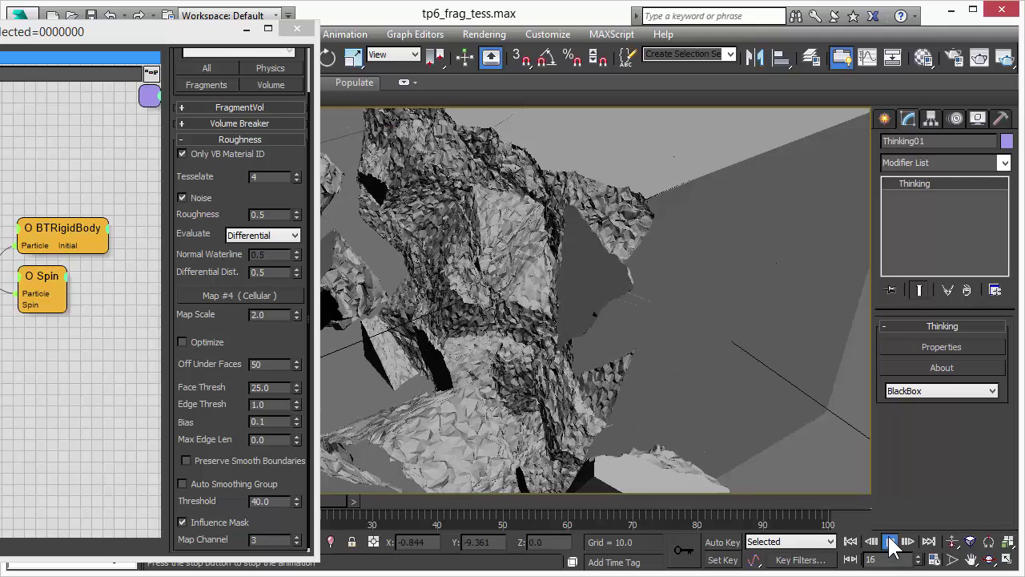
click(889, 542)
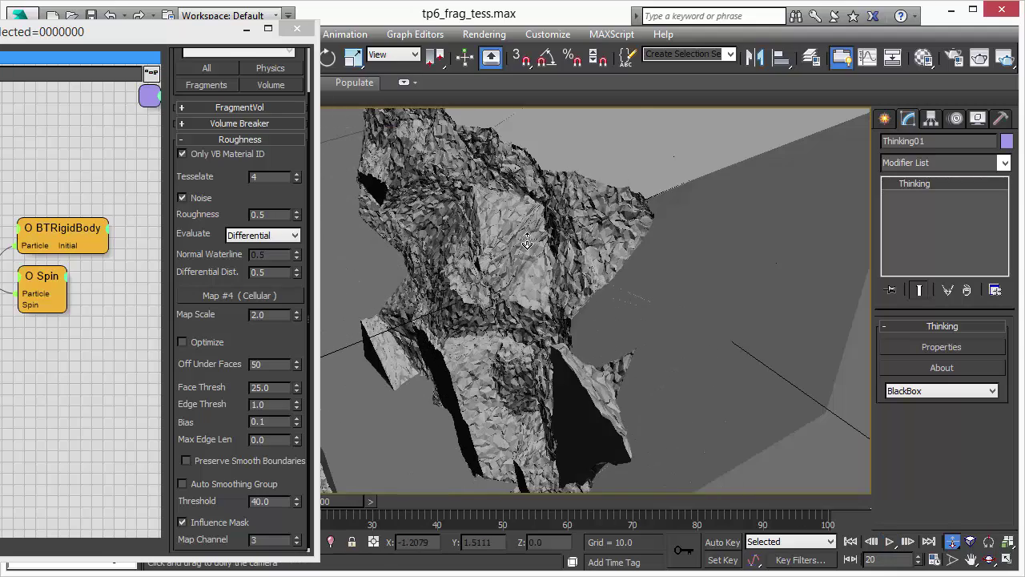
alt+middle_drag(526, 241, 622, 292)
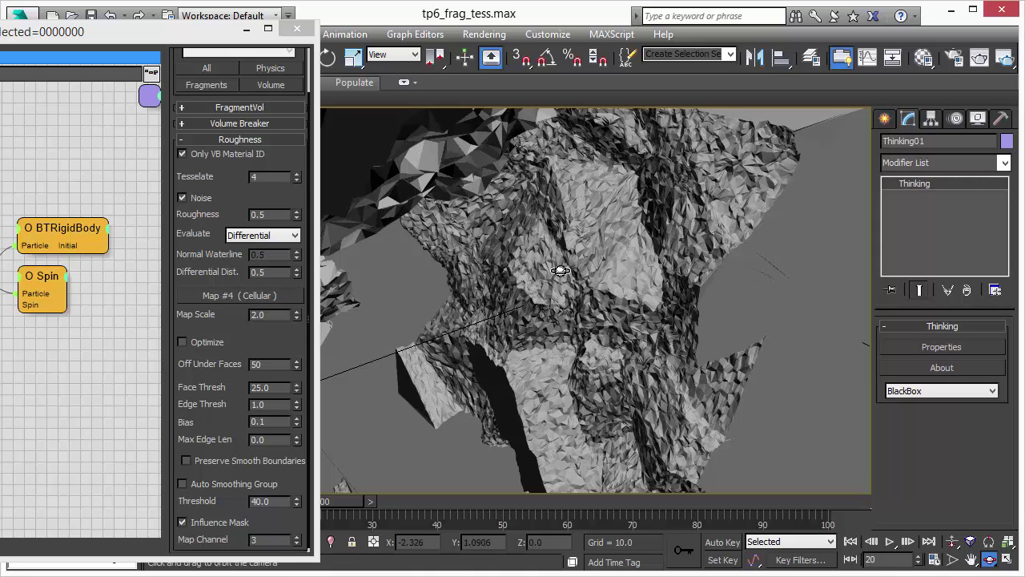
Step: Replay the fragmentation from the first frame to frame 23, set the Differential Dist. to 1.0, and inspect the broken face
click(852, 542)
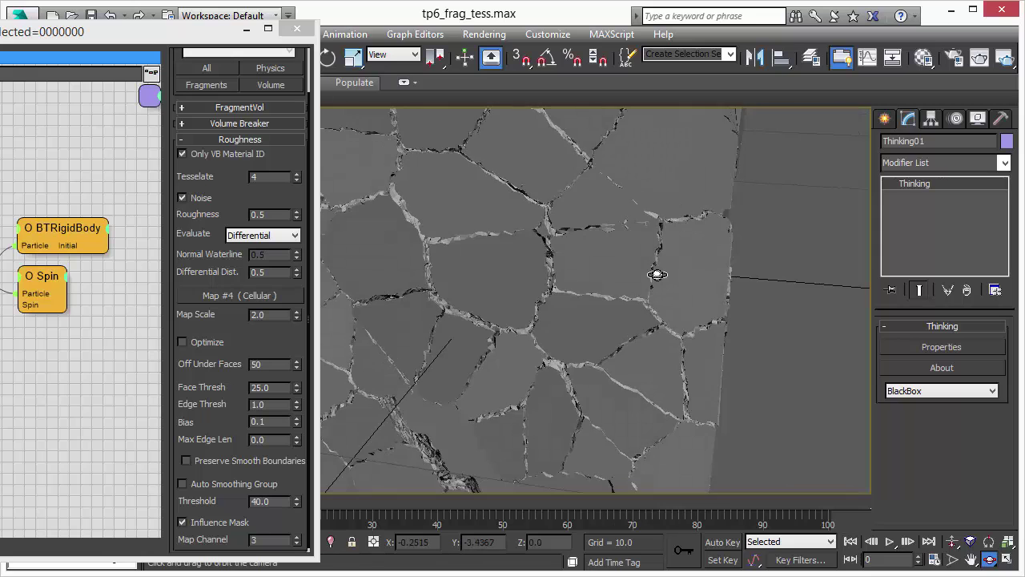
drag(652, 272, 609, 281)
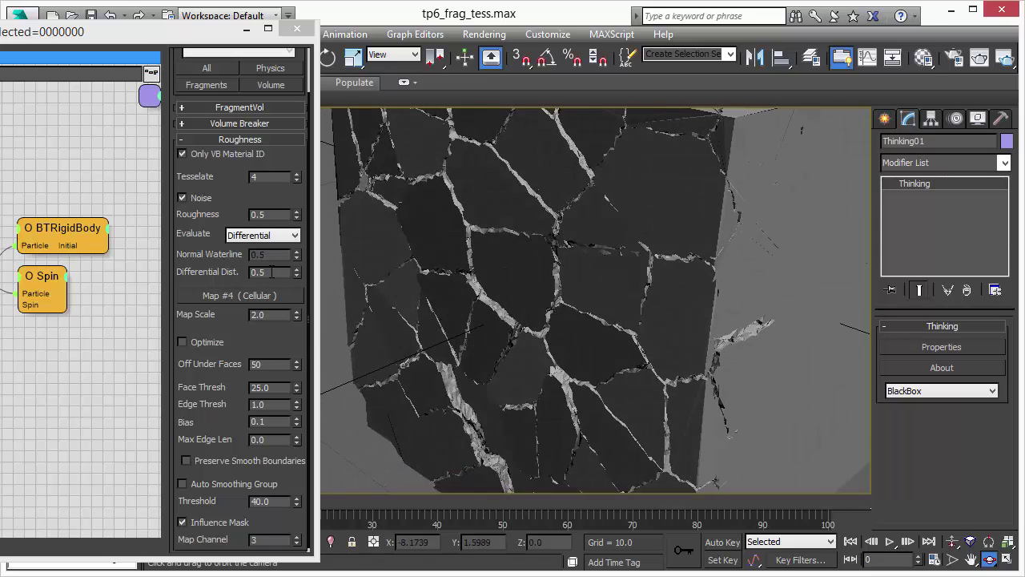
click(890, 542)
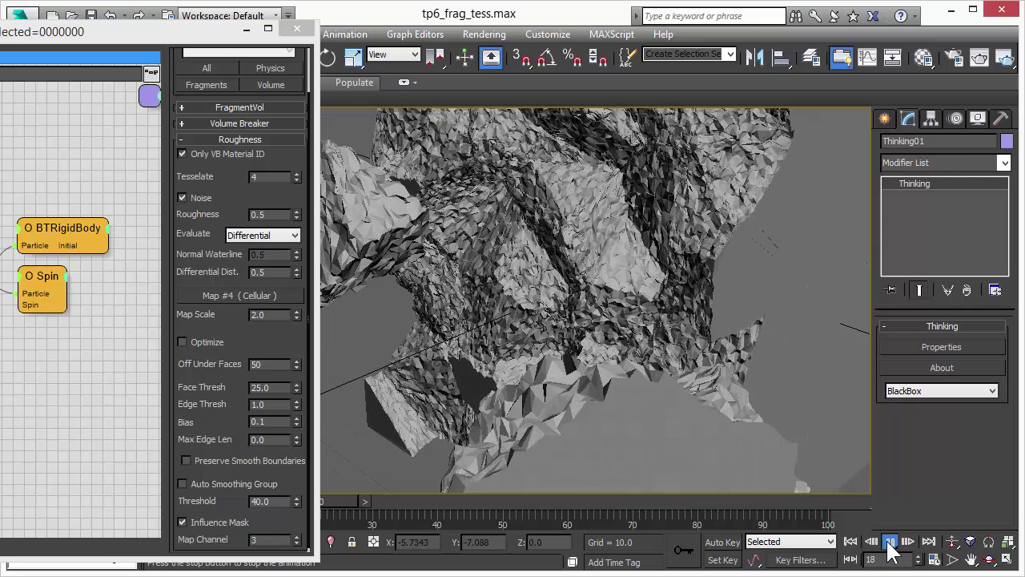
click(890, 542)
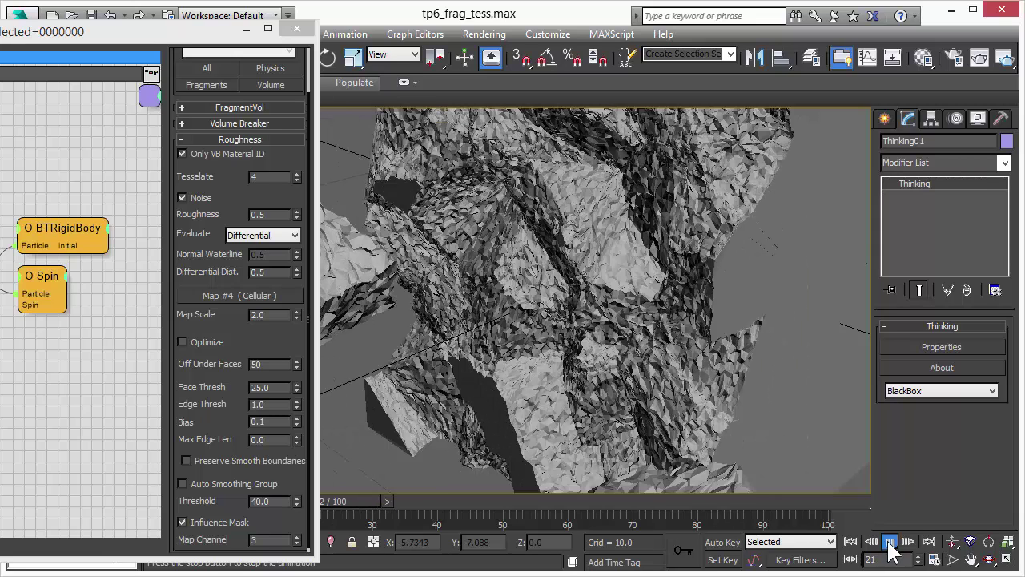
click(273, 275)
double_click(274, 273)
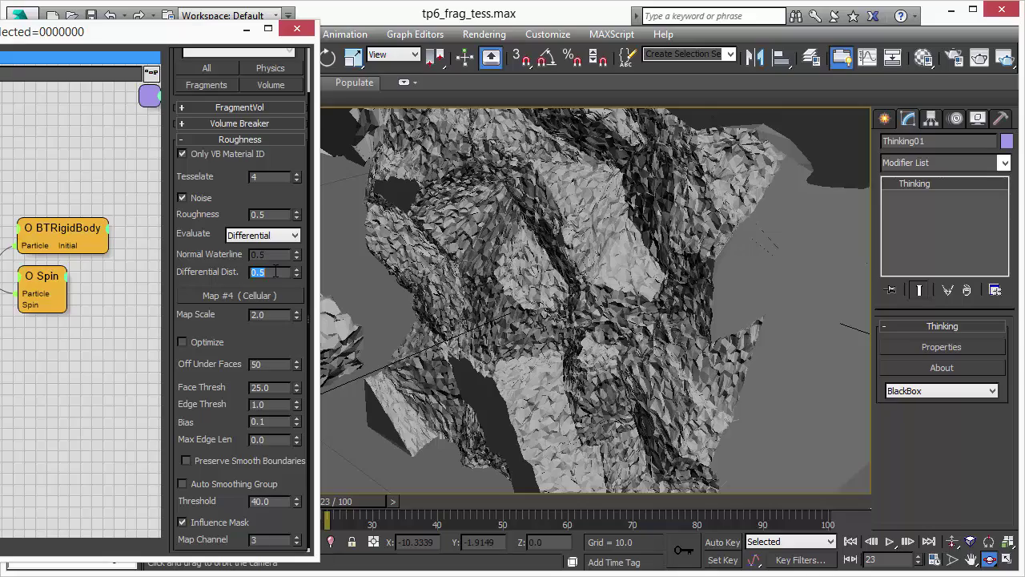
text(1)
key(Return)
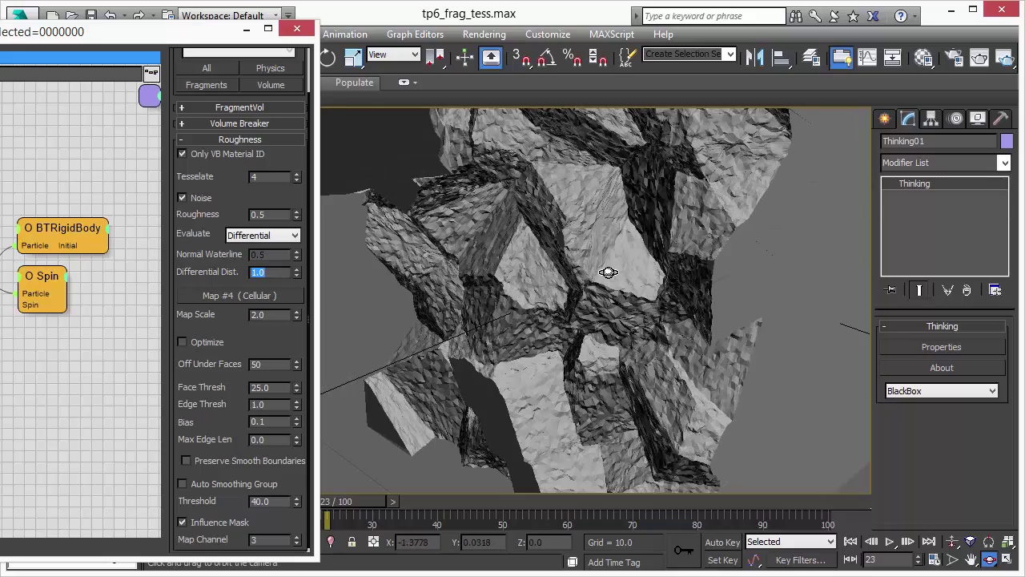
mouse_move(609, 270)
mouse_down()
mouse_move(560, 275)
mouse_move(555, 261)
mouse_move(590, 232)
mouse_move(650, 234)
mouse_move(632, 256)
mouse_move(606, 263)
mouse_up()
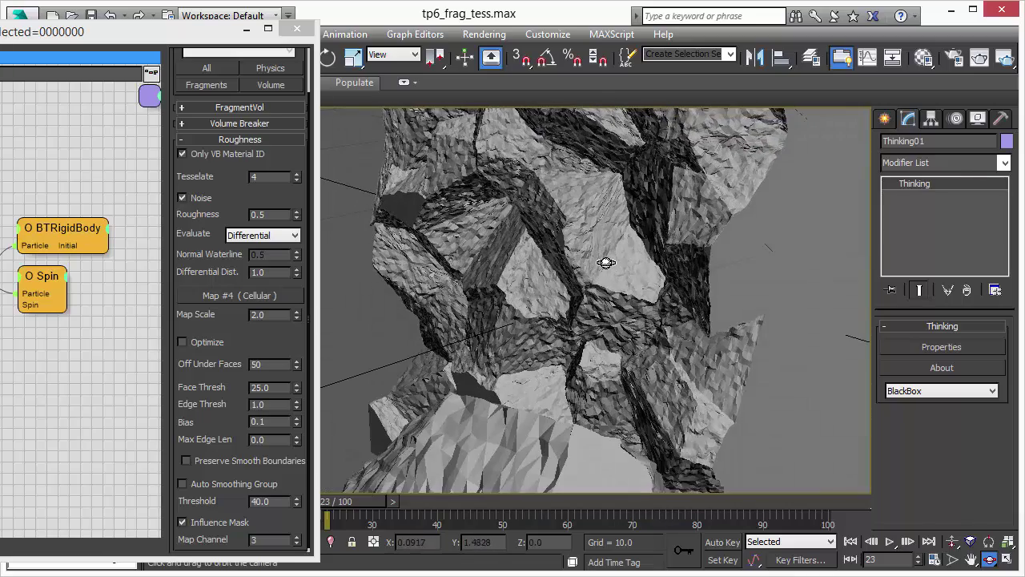
Step: Render the camera view in ActiveShade and compare the broken face's noise detail from near and far
click(951, 542)
drag(701, 291, 583, 312)
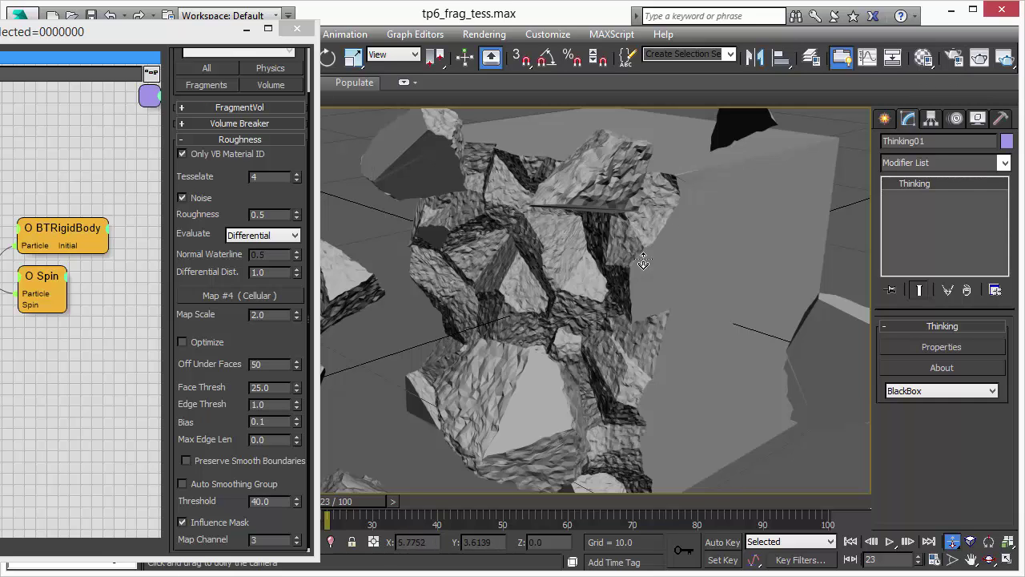
drag(649, 280, 643, 286)
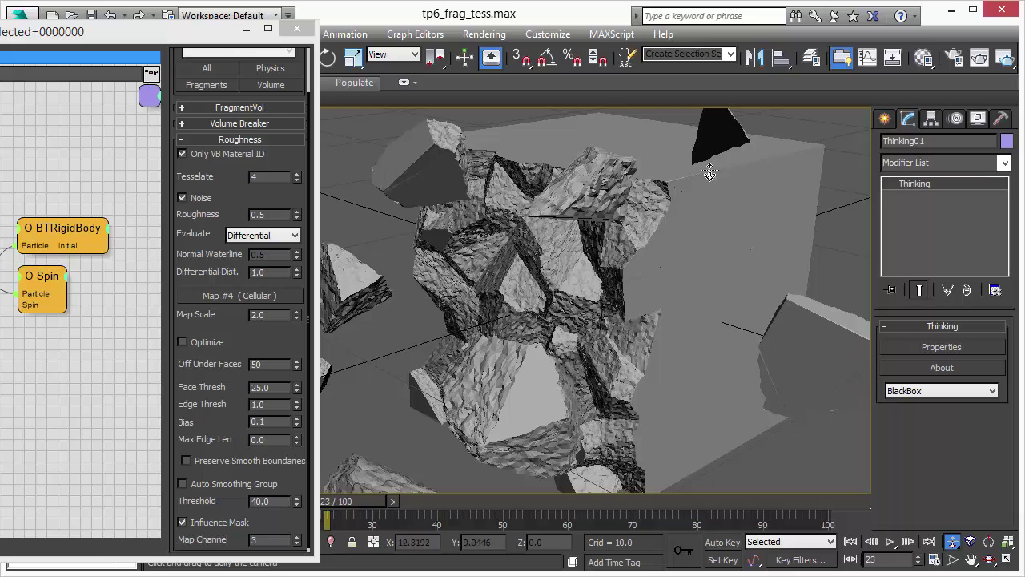
click(1009, 62)
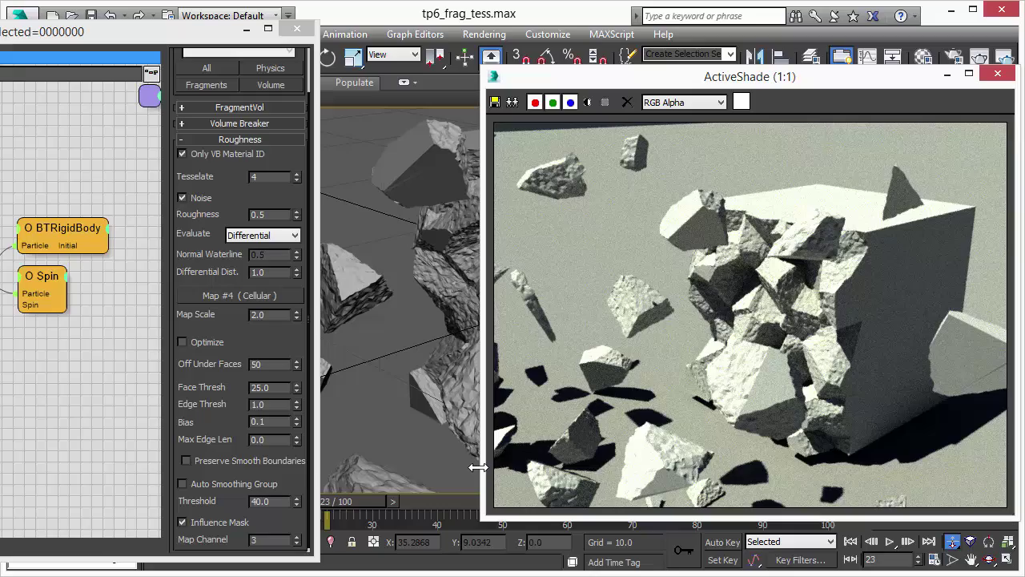
click(446, 290)
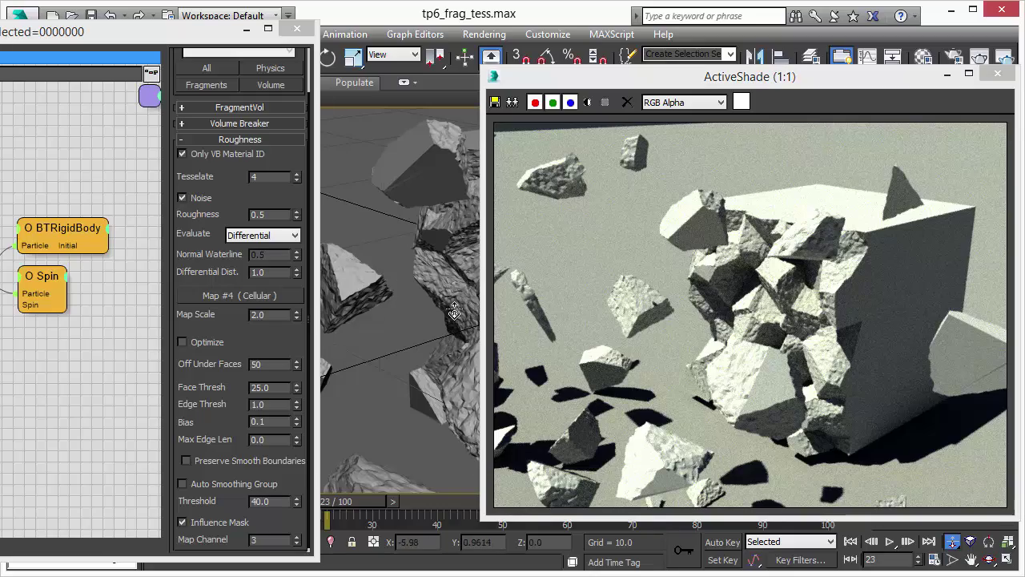
drag(454, 310, 432, 247)
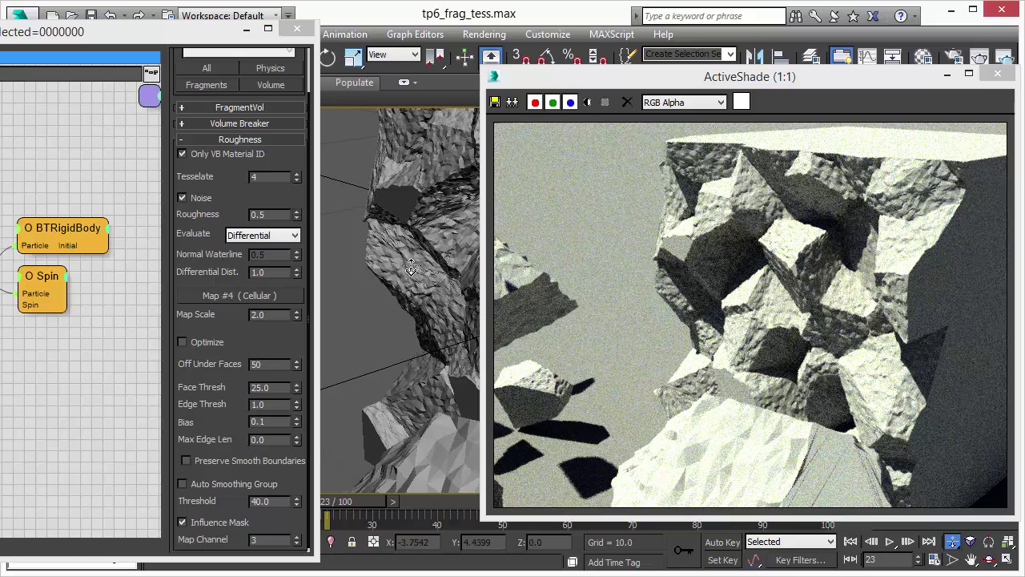
alt+middle_drag(415, 266, 366, 298)
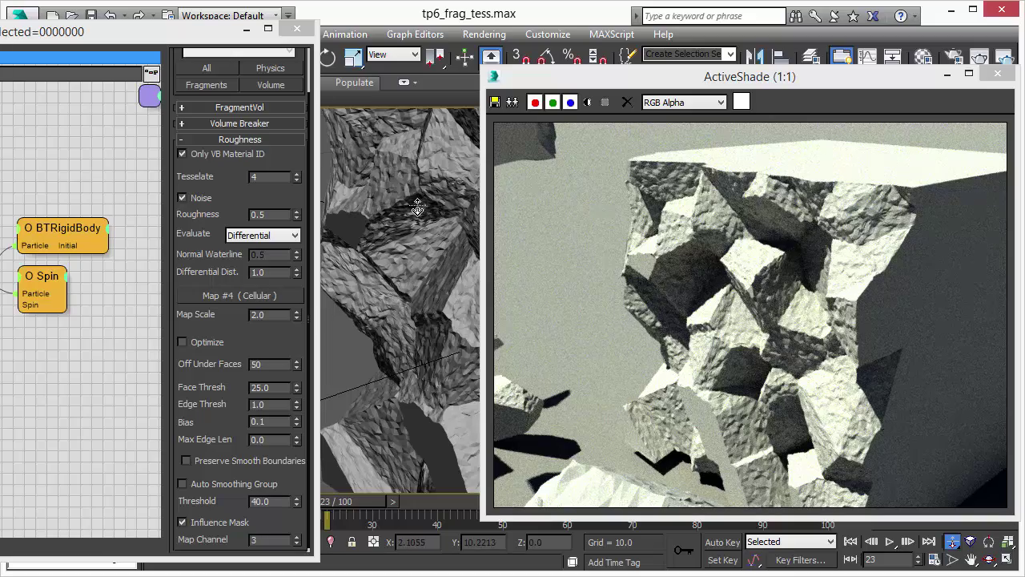
alt+middle_drag(417, 208, 422, 322)
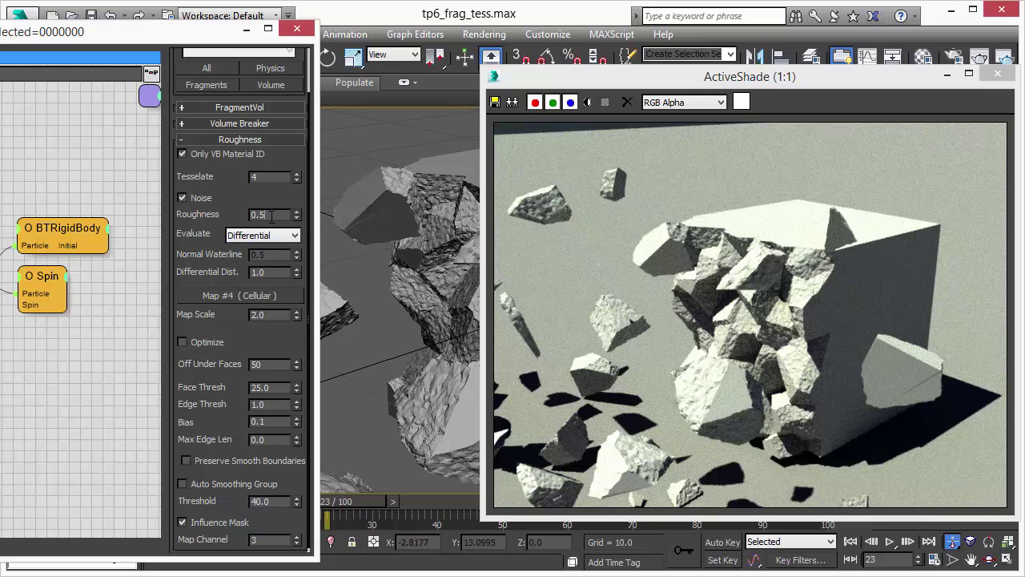
Step: Set the FragmentVol Roughness to 1.0 and check the cube's broken face and the debris in ActiveShade
key(Return)
drag(424, 328, 427, 265)
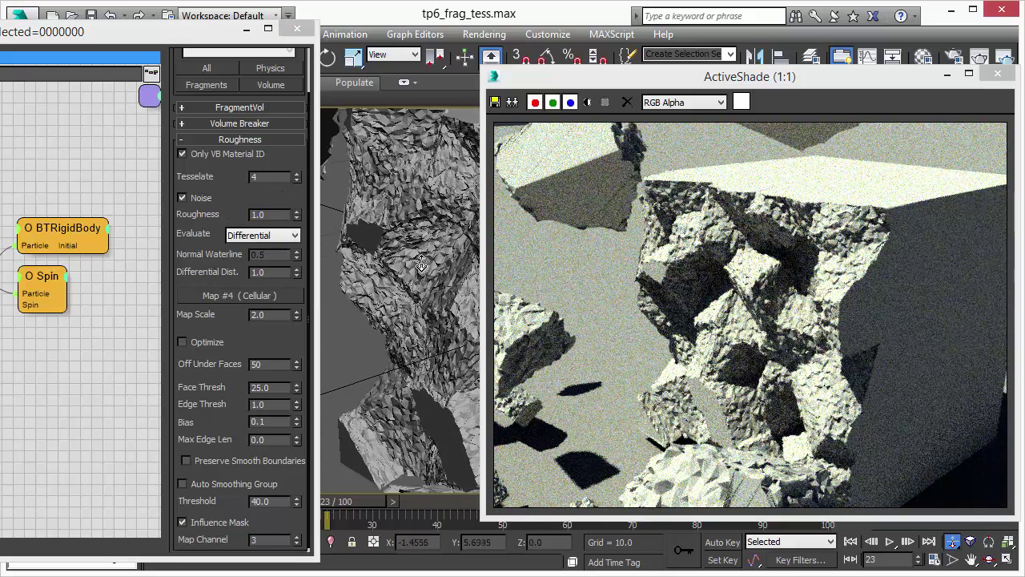
alt+middle_drag(422, 271, 424, 254)
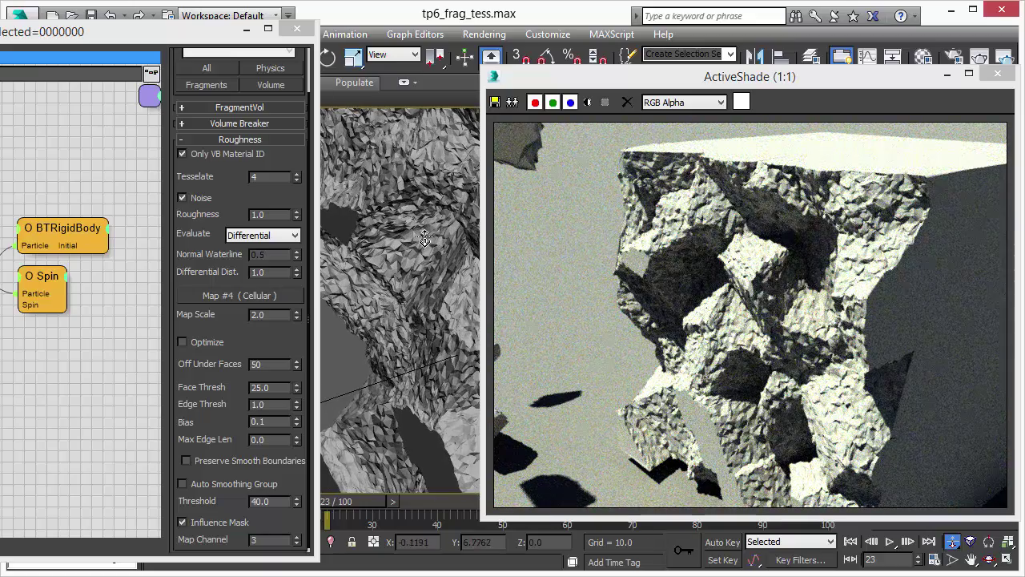
drag(424, 220, 426, 307)
middle_drag(418, 305, 354, 281)
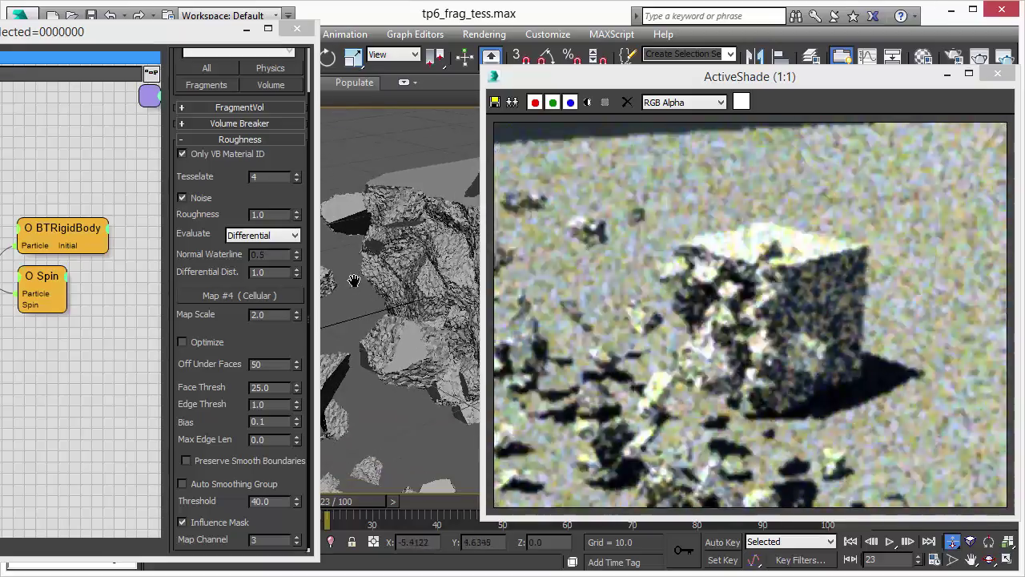
alt+middle_drag(431, 262, 439, 289)
drag(438, 287, 434, 264)
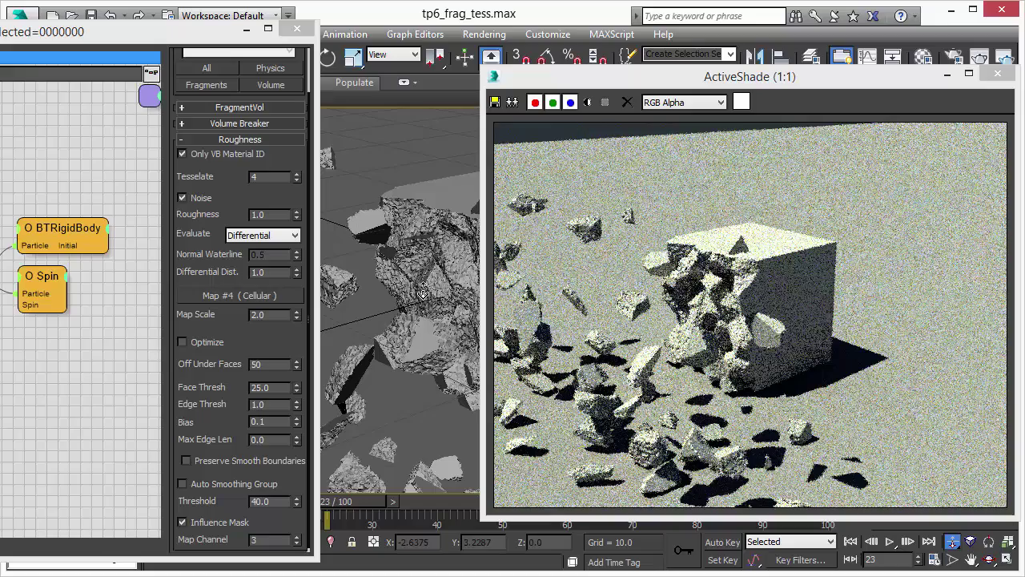
Step: Continue the playback to frame 25, close the ActiveShade render, and inspect the broken face's mesh in wireframe and shaded display
click(891, 541)
click(996, 74)
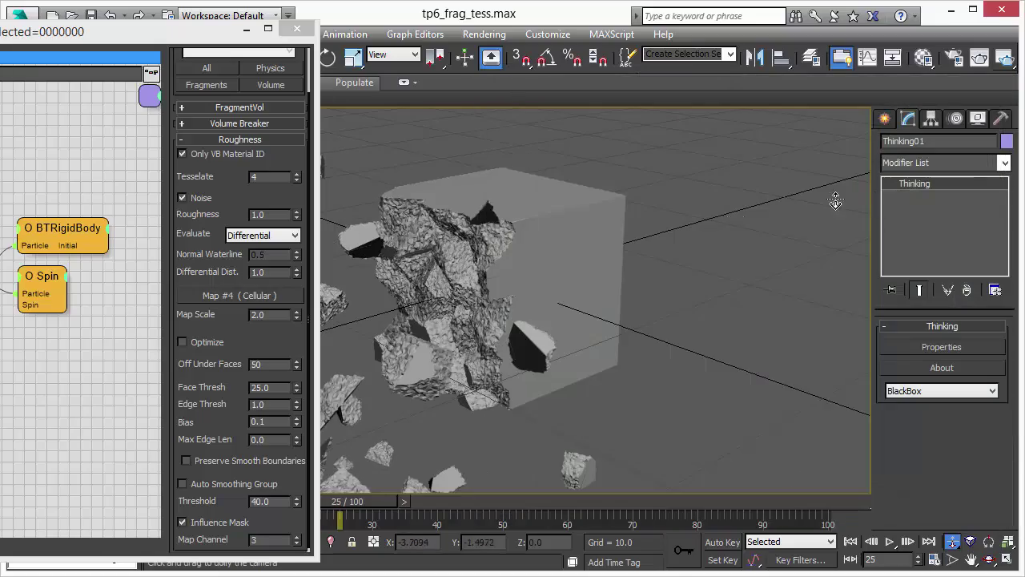
middle_drag(482, 288, 611, 292)
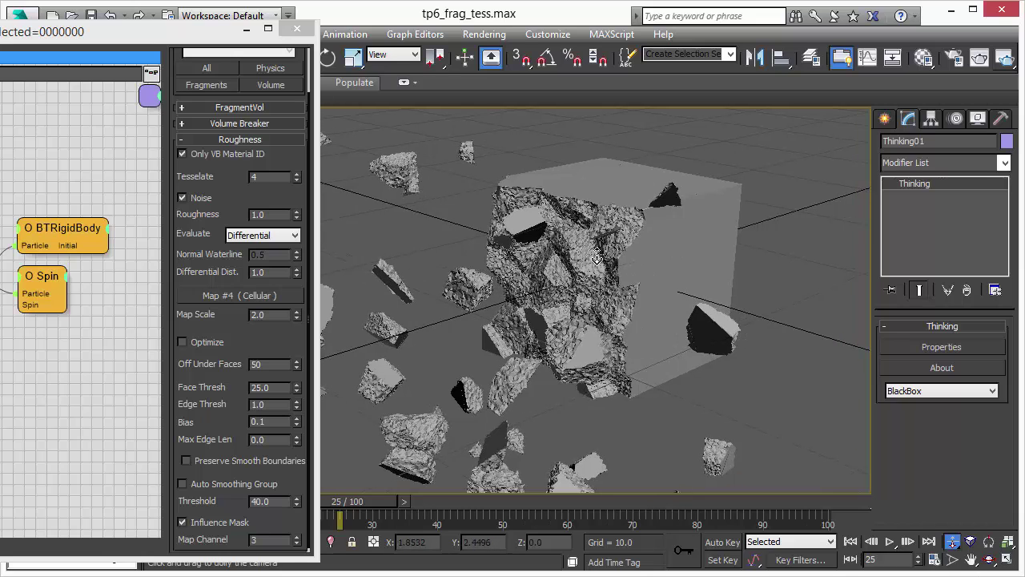
key(F3)
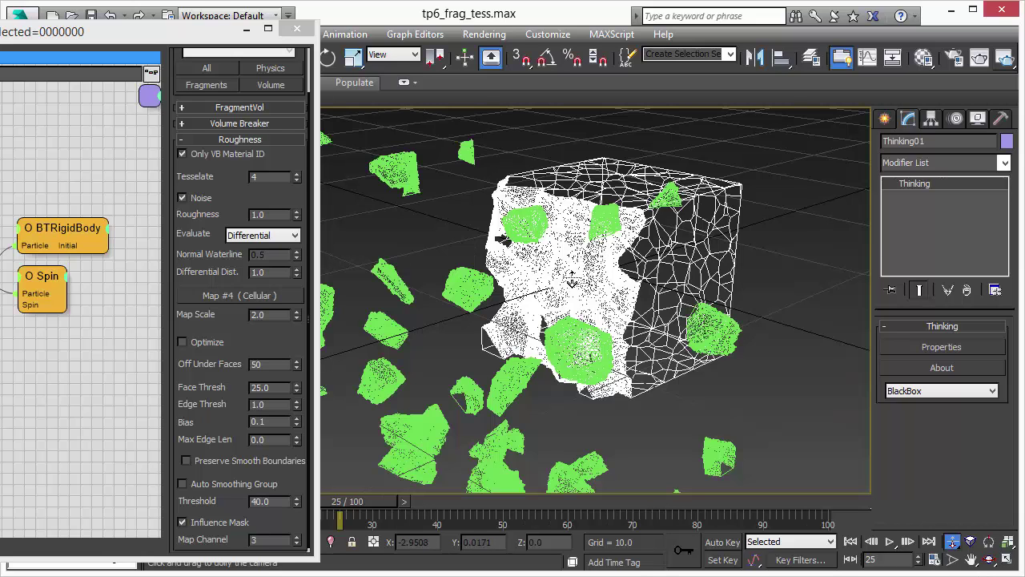
key(F3)
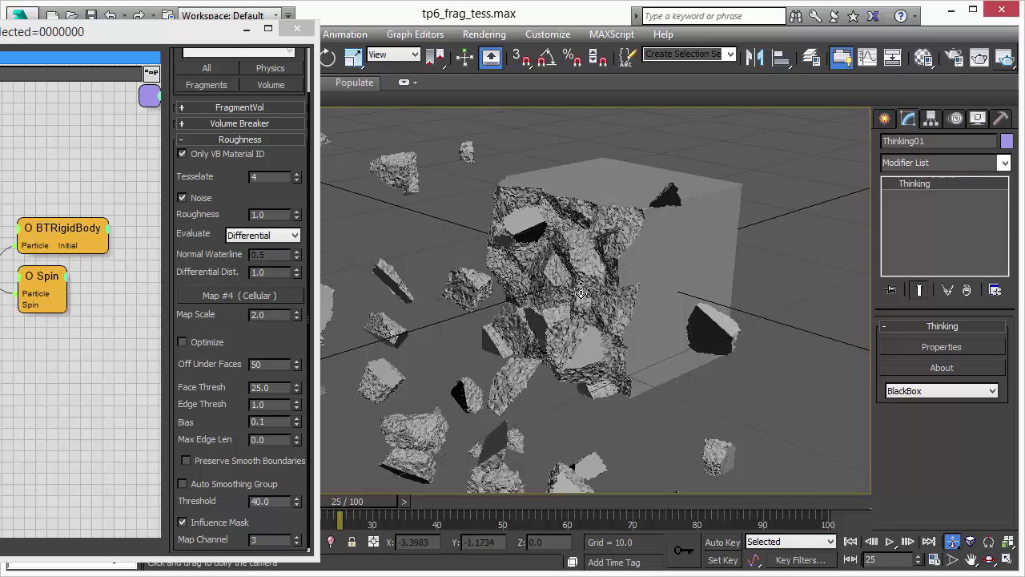
Step: Enable Optimize in the Roughness settings and inspect the broken face's mesh up close in wireframe and shaded display
click(255, 177)
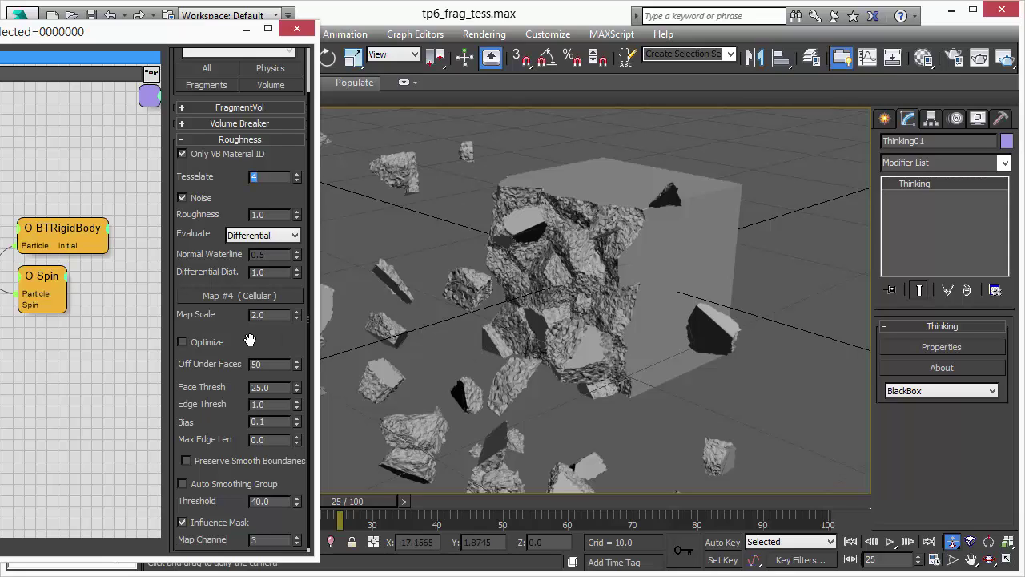
click(183, 342)
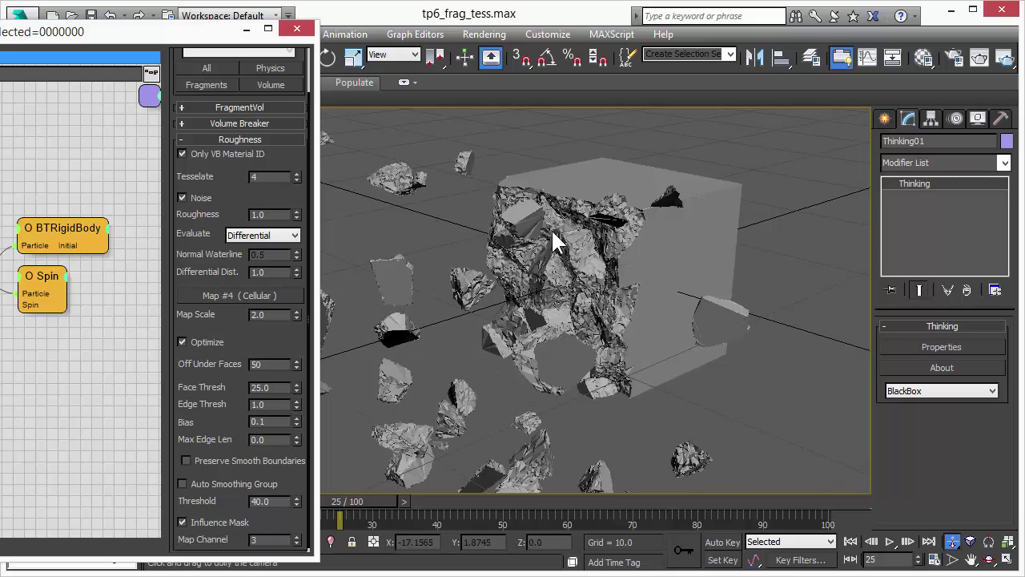
key(F3)
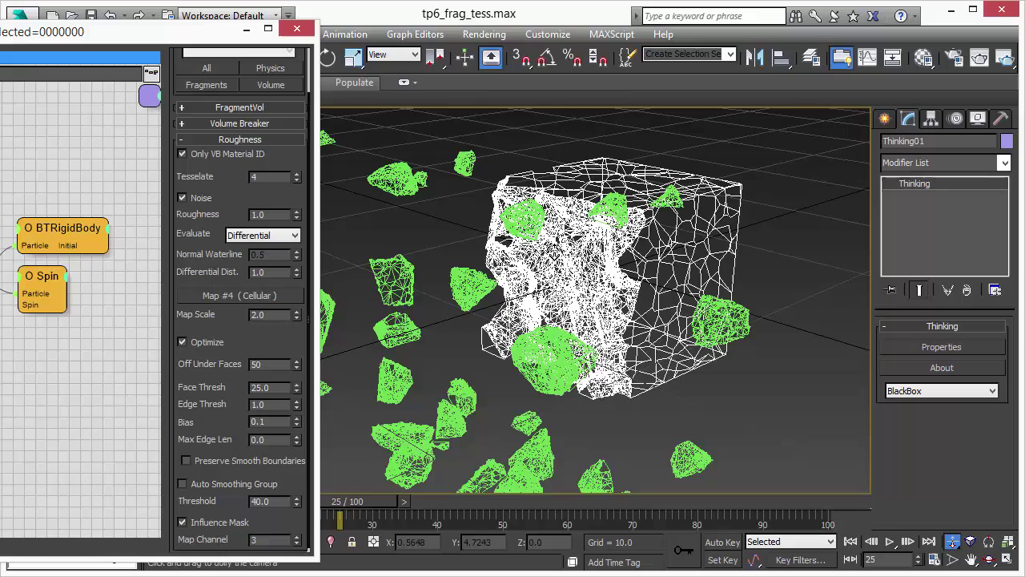
drag(565, 277, 565, 239)
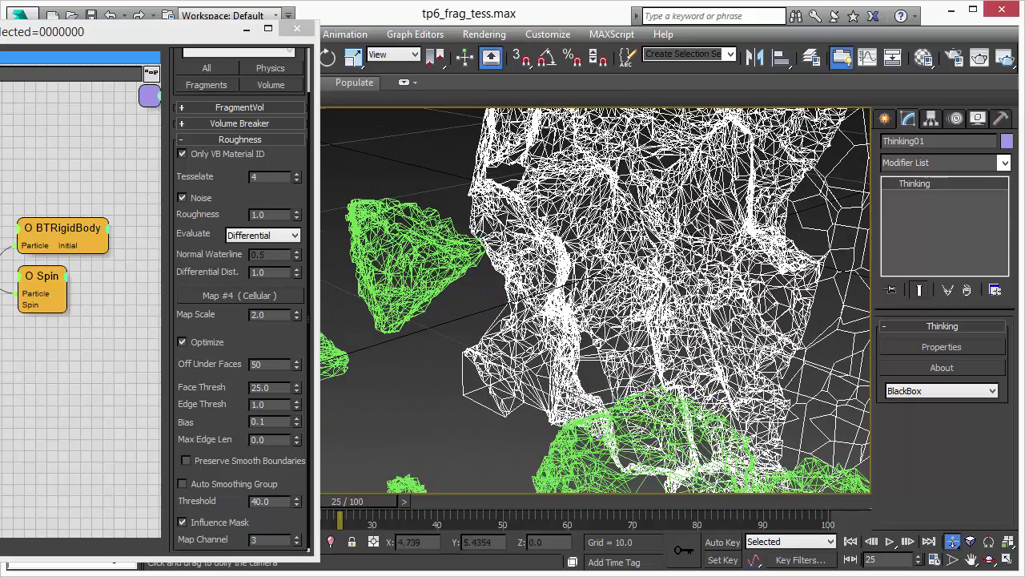
key(F3)
key(F3)
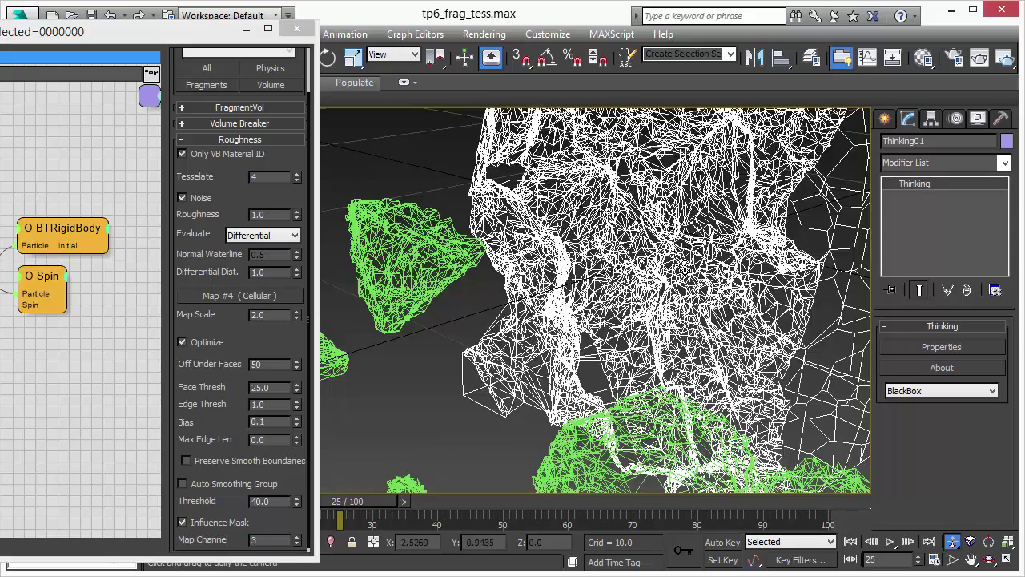
key(F3)
mouse_move(680, 256)
mouse_down()
mouse_move(671, 244)
mouse_move(669, 291)
mouse_up()
drag(641, 259, 626, 270)
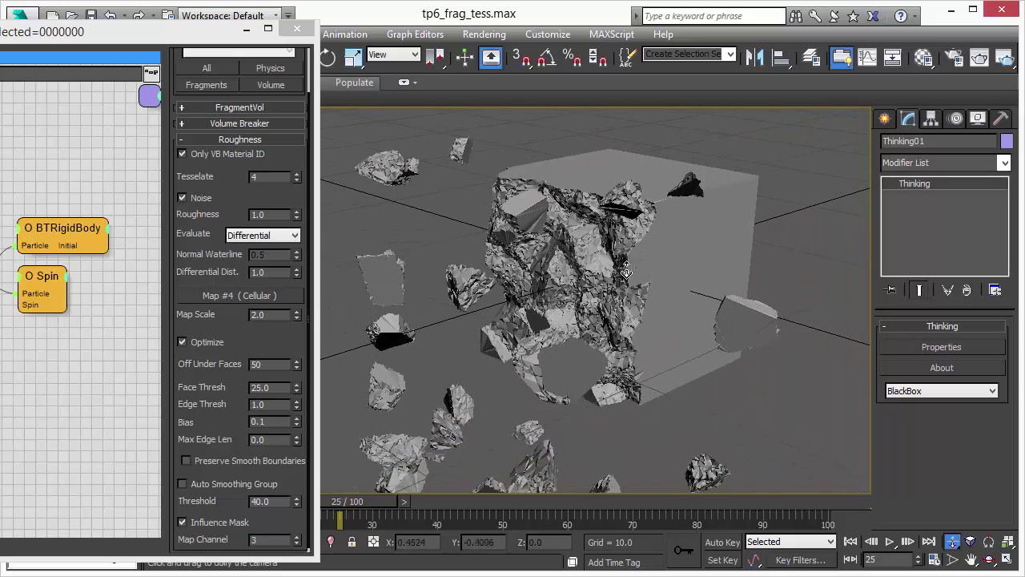
Step: Render the broken face up close in ActiveShade and enable Auto Smoothing Group in the Roughness settings
click(1004, 58)
scroll(424, 250, up, 6)
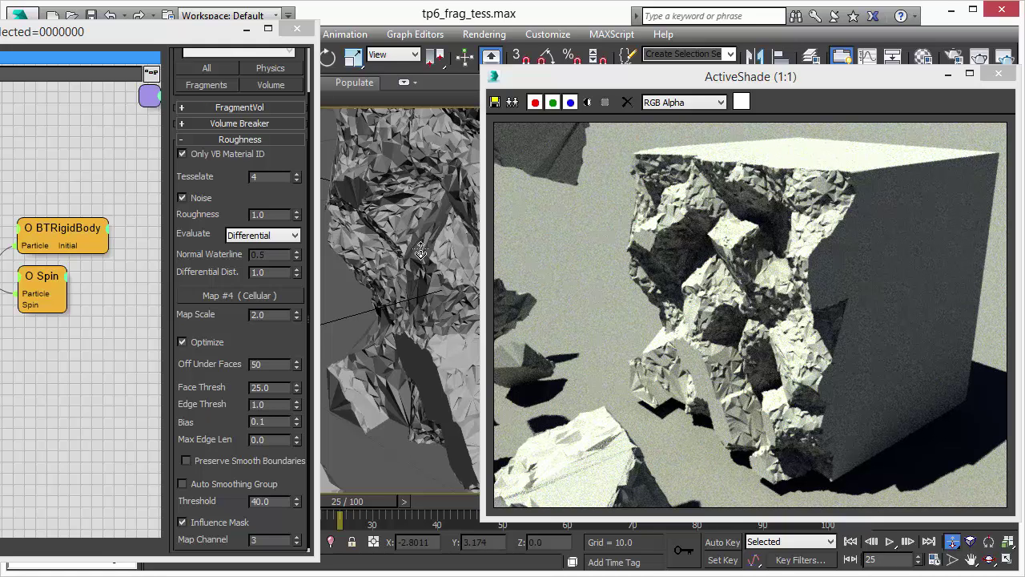
click(276, 387)
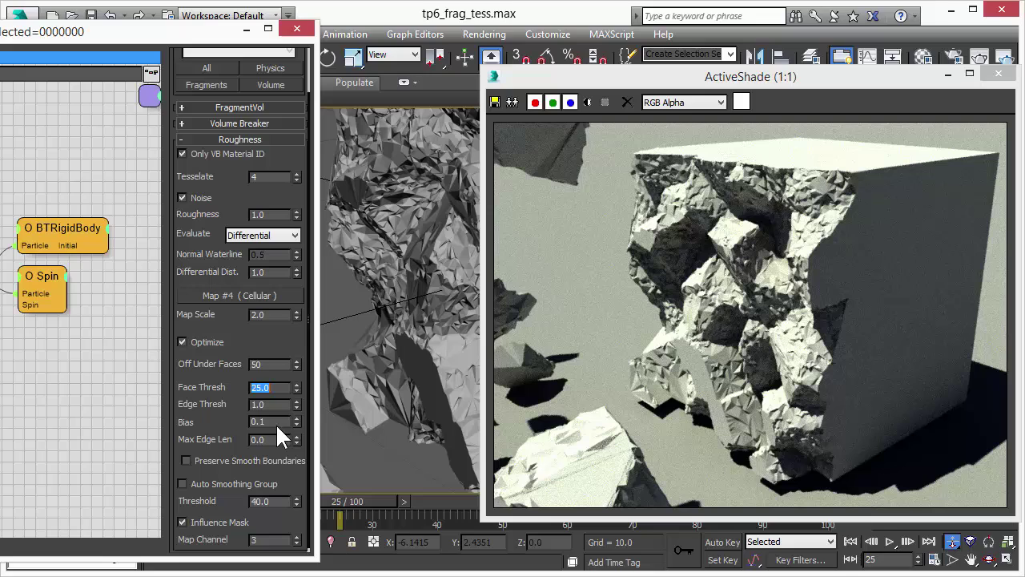
click(183, 484)
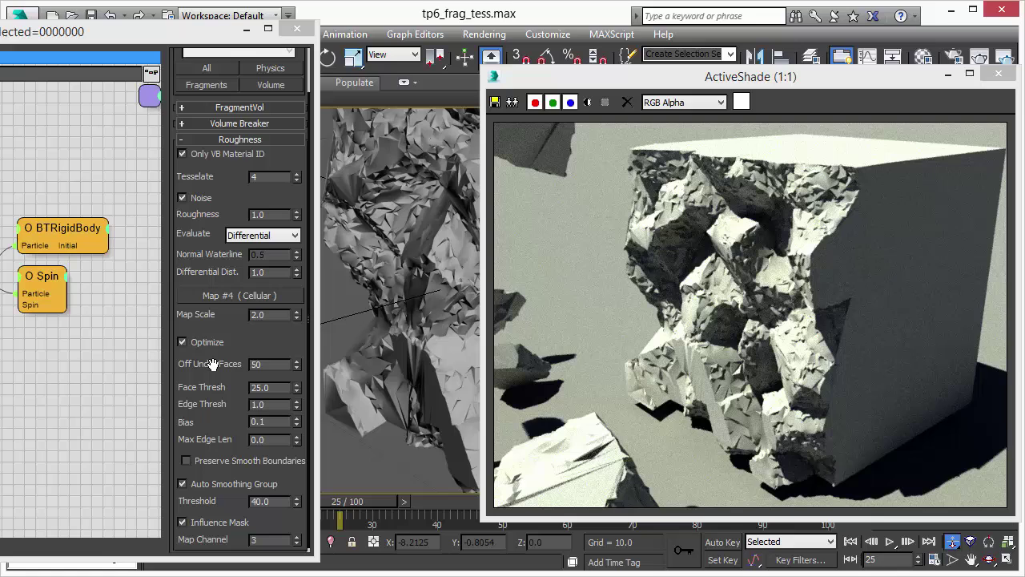
Step: Disable Optimize, check the cube and debris from farther away in ActiveShade, and close the render
click(183, 339)
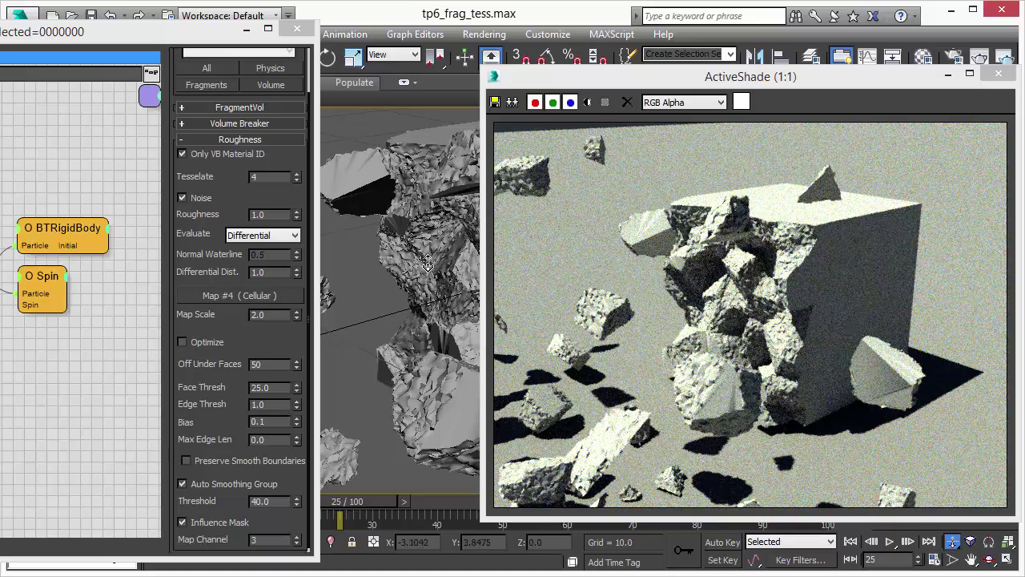
scroll(412, 268, down, 5)
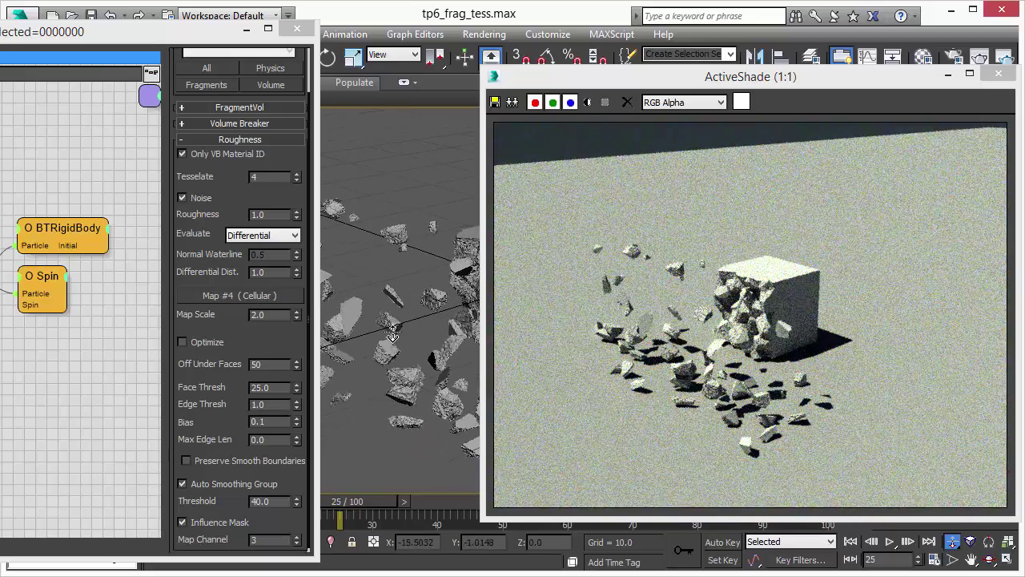
click(998, 73)
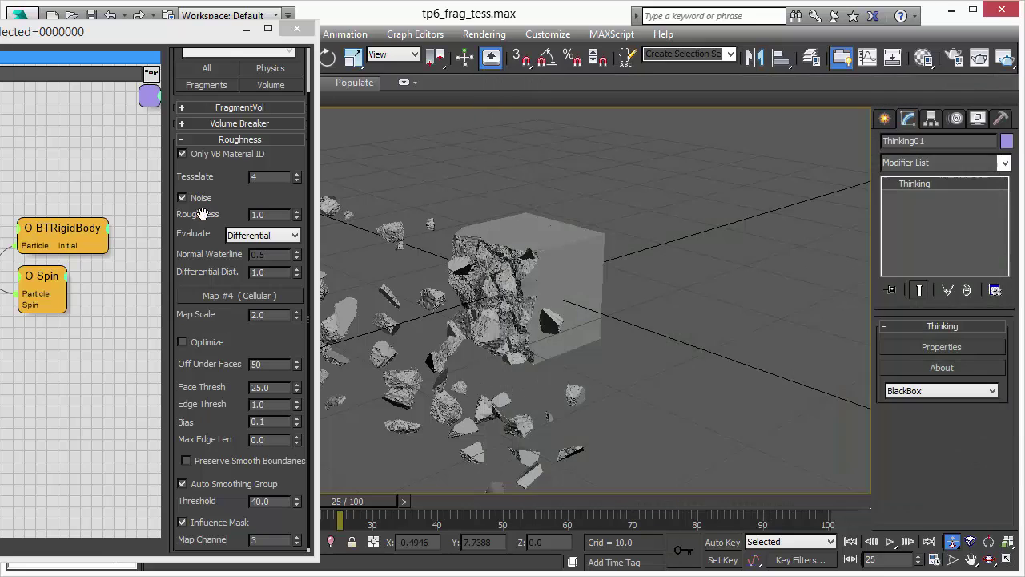
Step: Return to the first frame, close the Thinking Particles editor, and play the fragmentation in the camera view
click(849, 542)
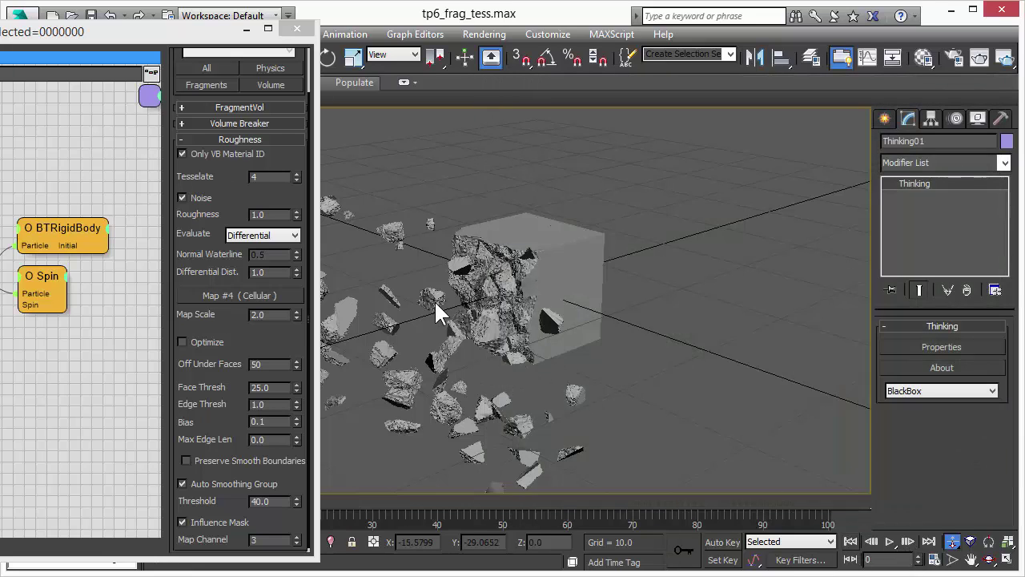
click(297, 29)
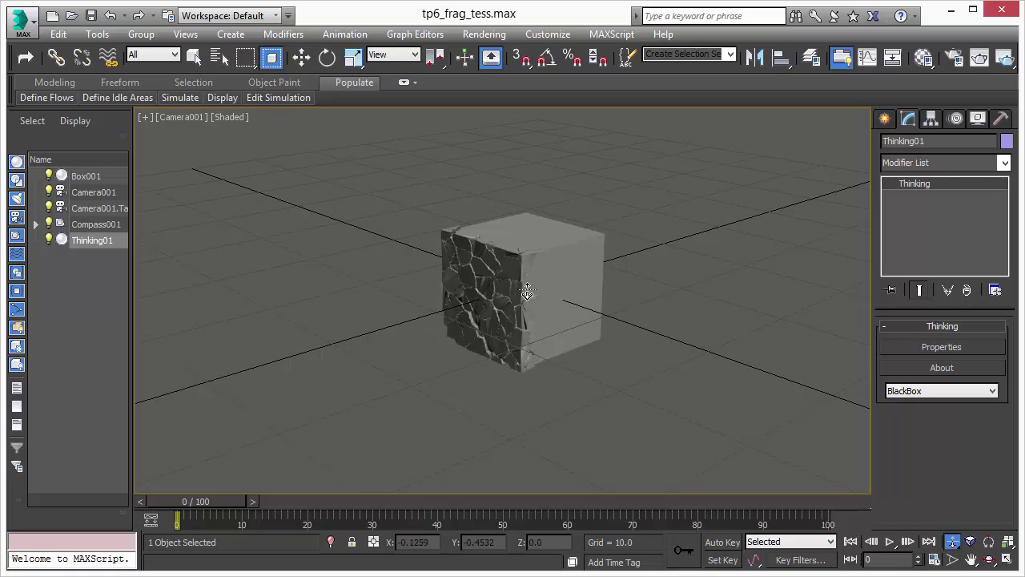
click(890, 542)
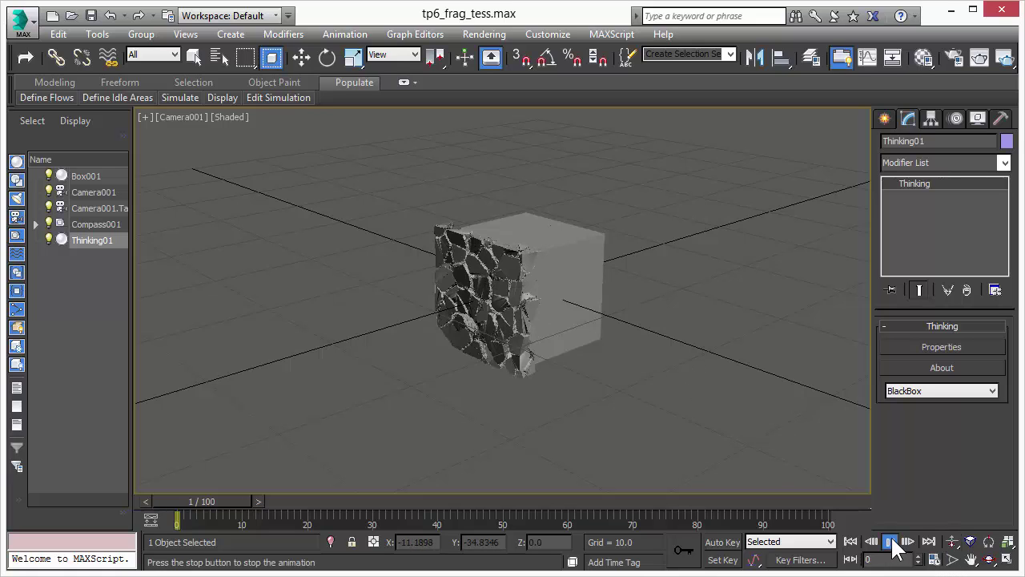